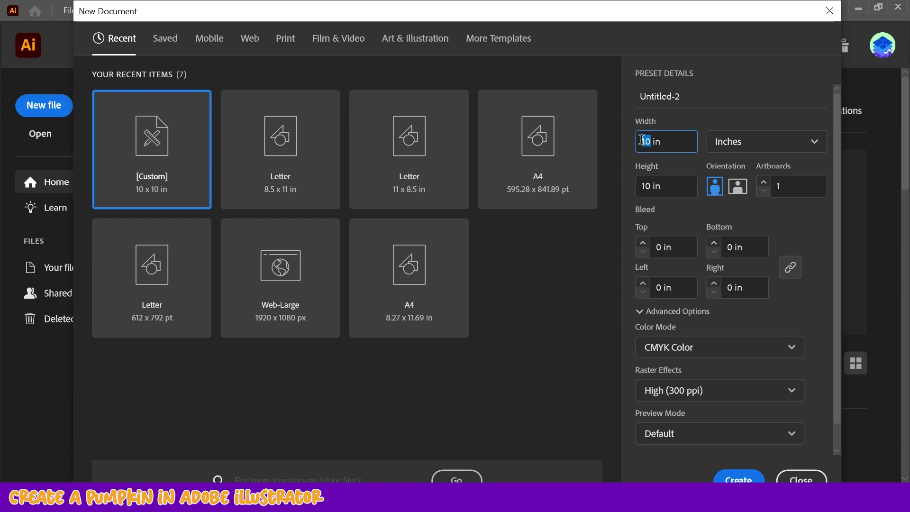
# Create a new 10 x 10 in document with CMYK color and High (300 ppi) raster effects
pyautogui.press('Tab')
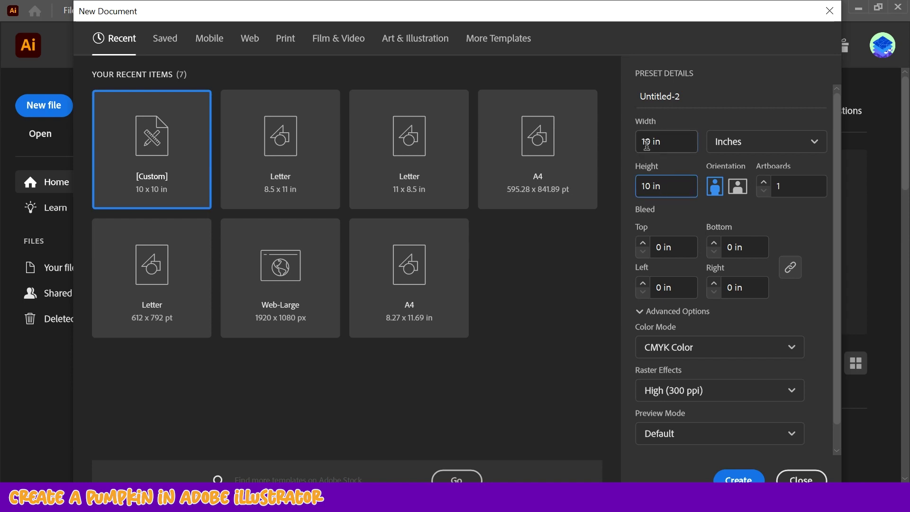
pyautogui.scroll(-1, 750, 341)
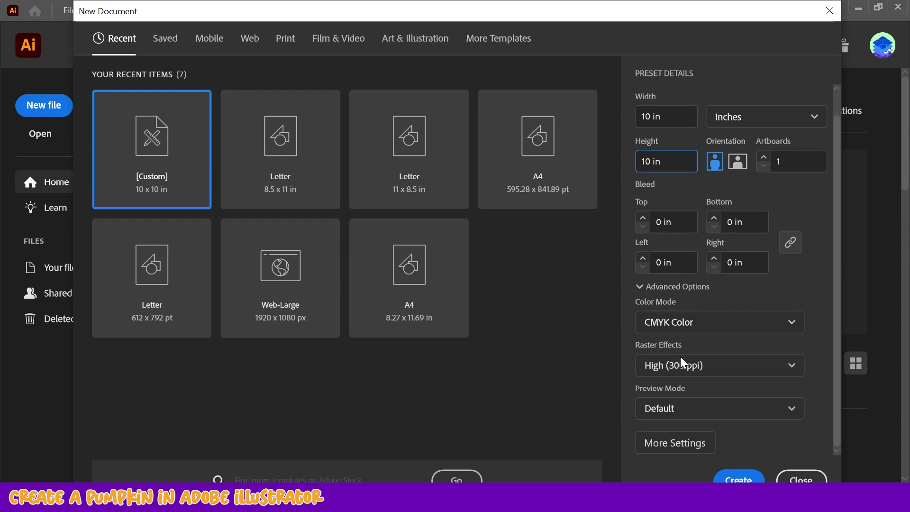
pyautogui.click(676, 370)
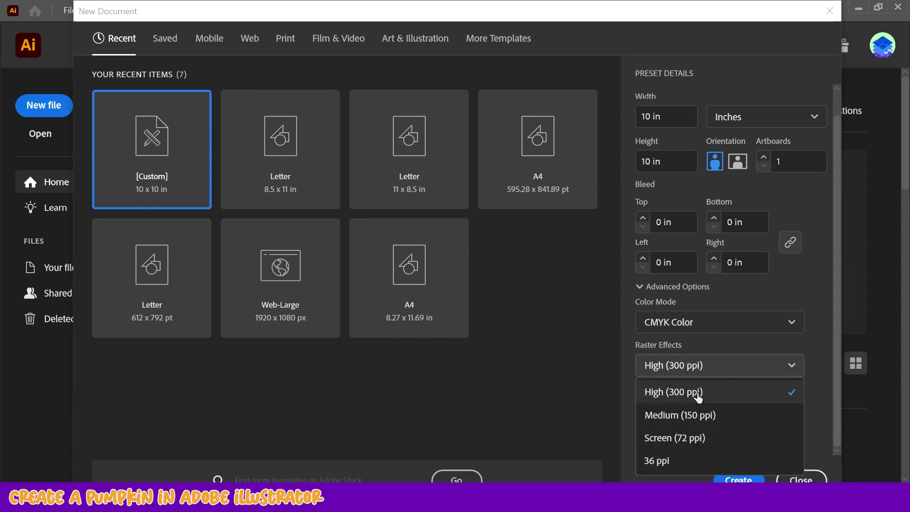
pyautogui.click(825, 346)
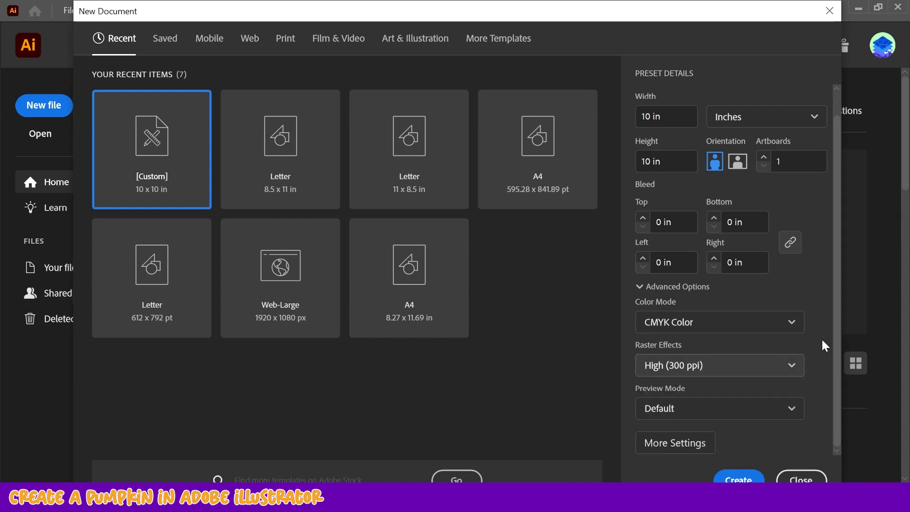
pyautogui.click(749, 479)
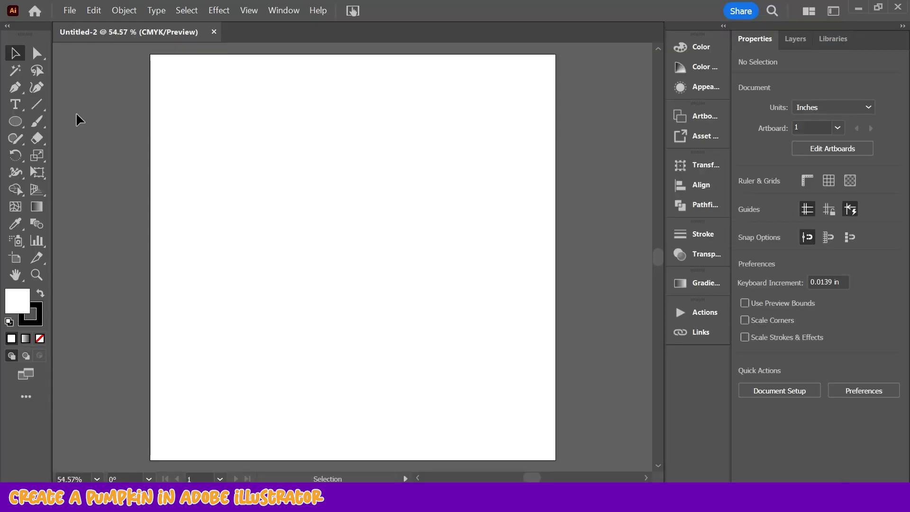
# Draw a circle about 7.7 in wide and center it horizontally and vertically on the artboard
pyautogui.click(15, 122)
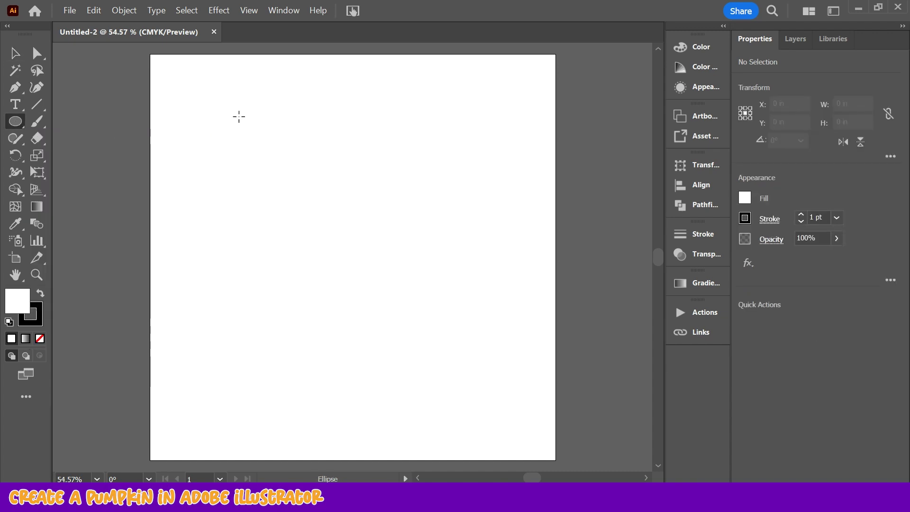
pyautogui.moveTo(234, 108); pyautogui.dragTo(548, 337)
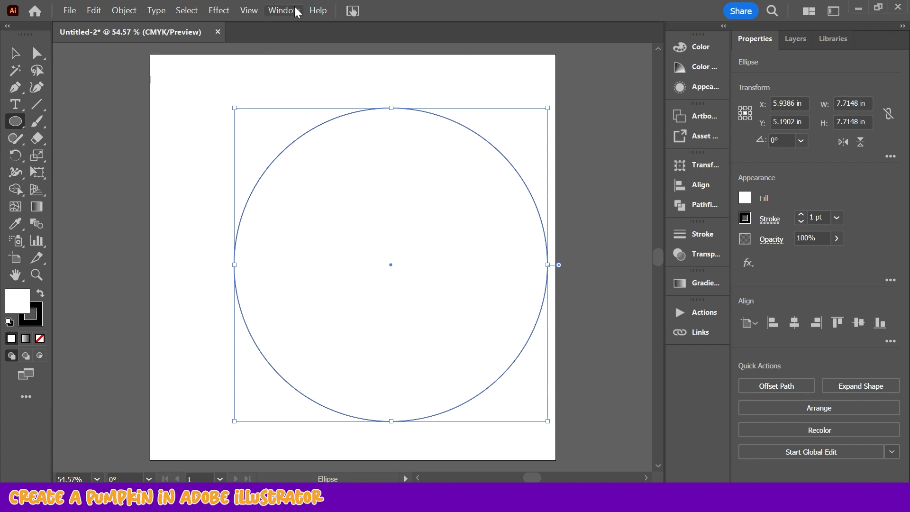
pyautogui.click(281, 11)
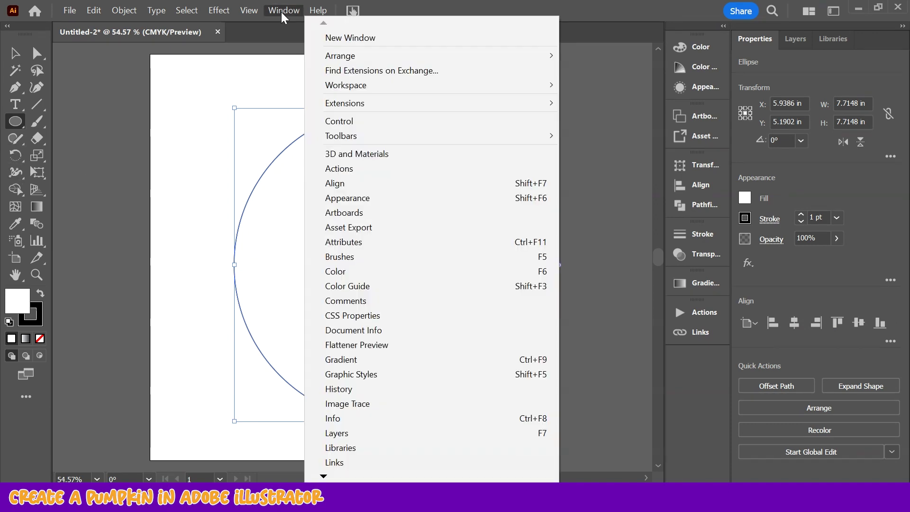
pyautogui.click(345, 184)
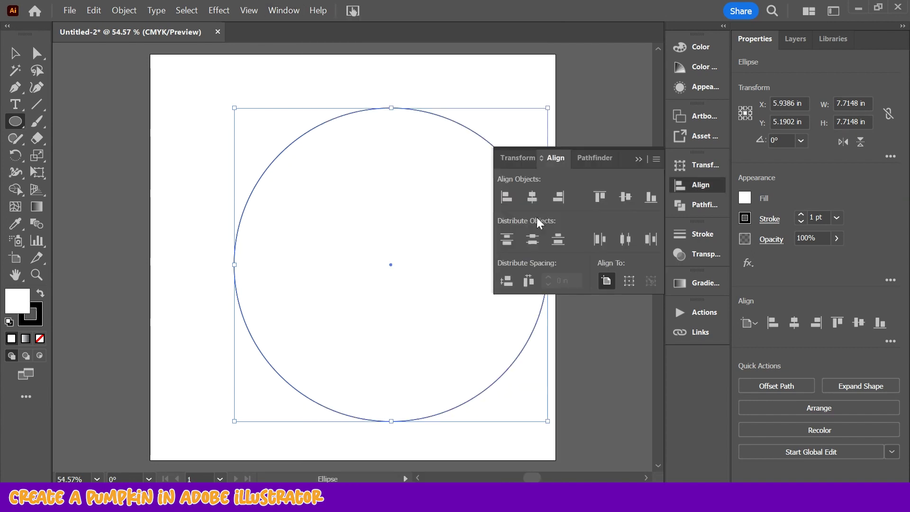
pyautogui.click(533, 197)
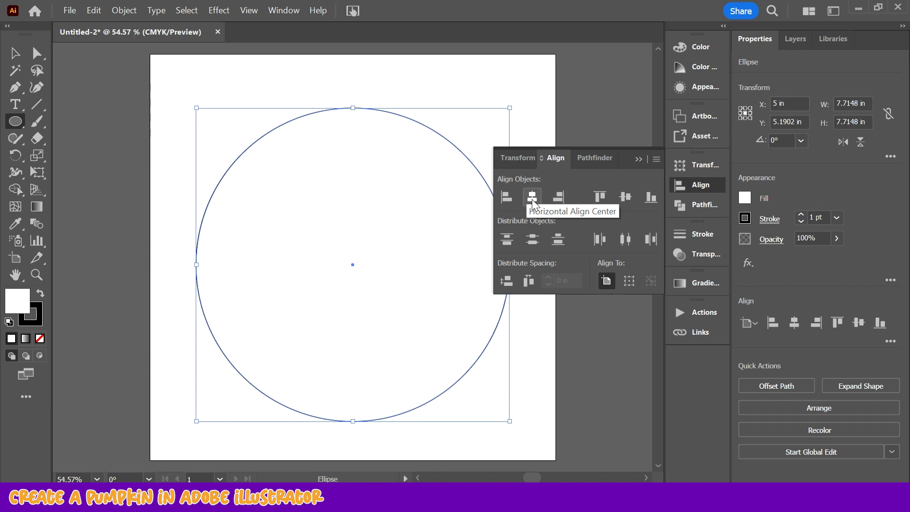
pyautogui.click(626, 197)
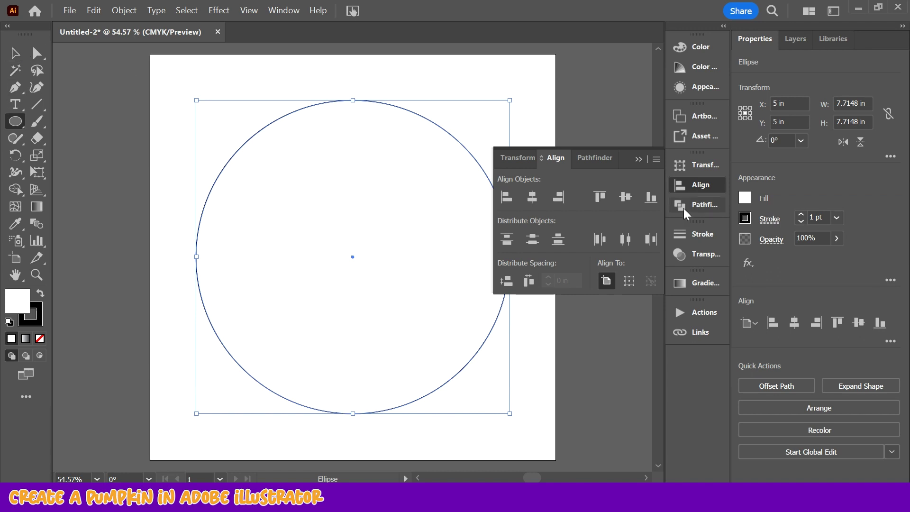
pyautogui.click(643, 159)
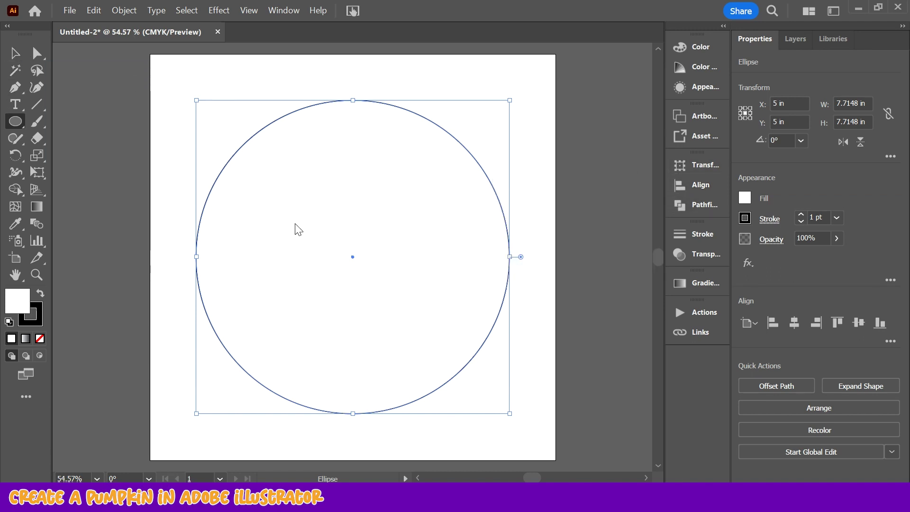
# Fill the circle with orange and set its stroke to none
pyautogui.click(745, 199)
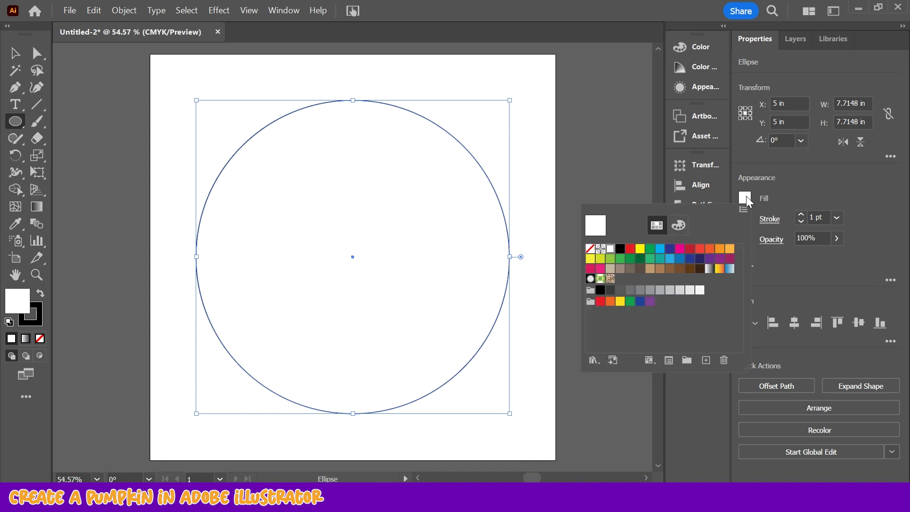
pyautogui.click(720, 249)
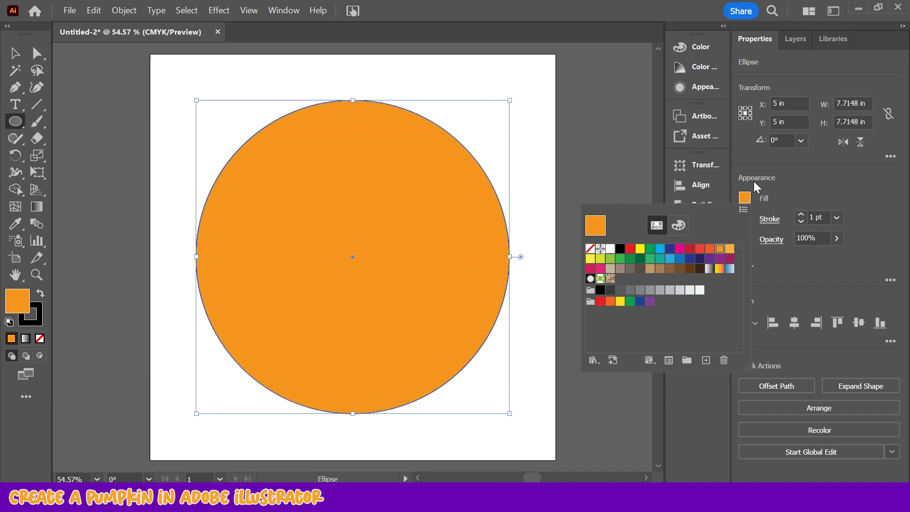
pyautogui.click(795, 191)
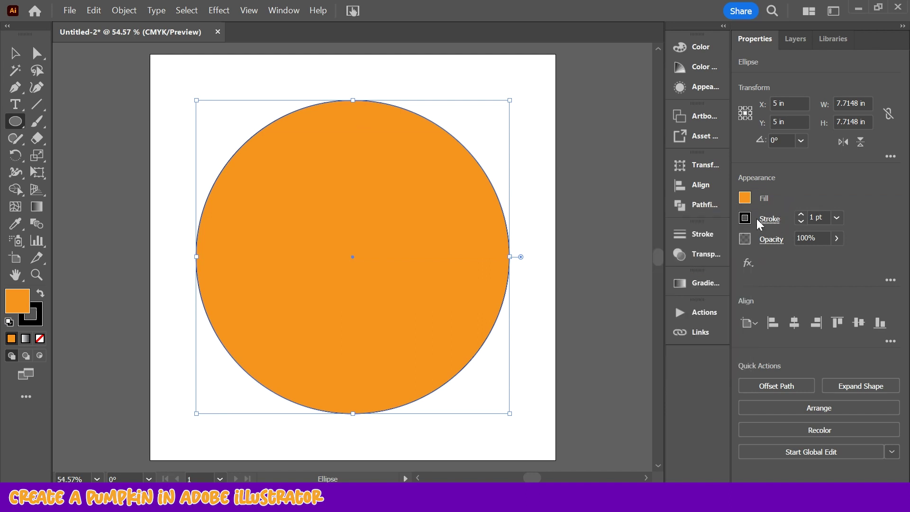
pyautogui.click(745, 218)
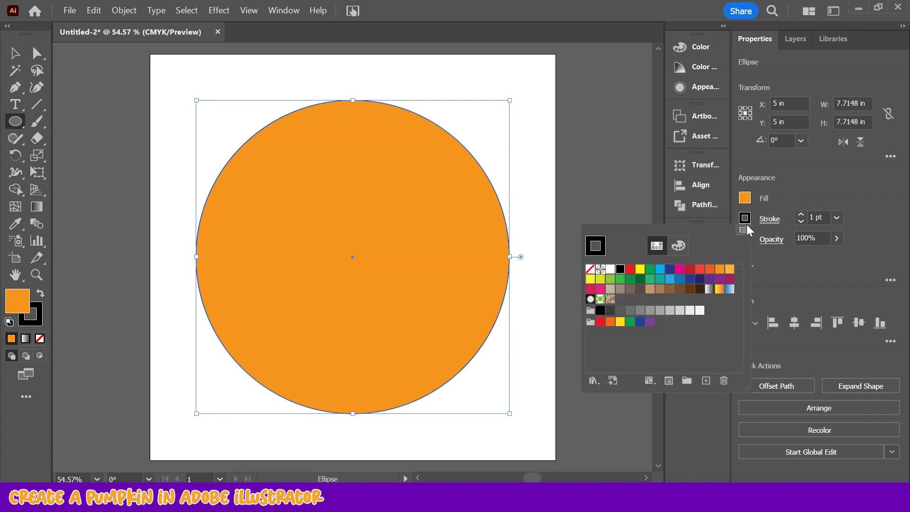
pyautogui.click(590, 271)
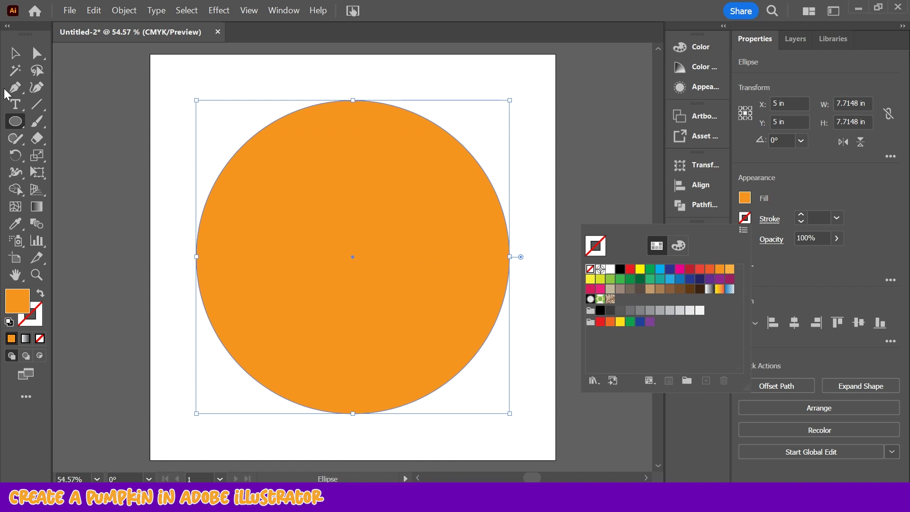
pyautogui.click(788, 201)
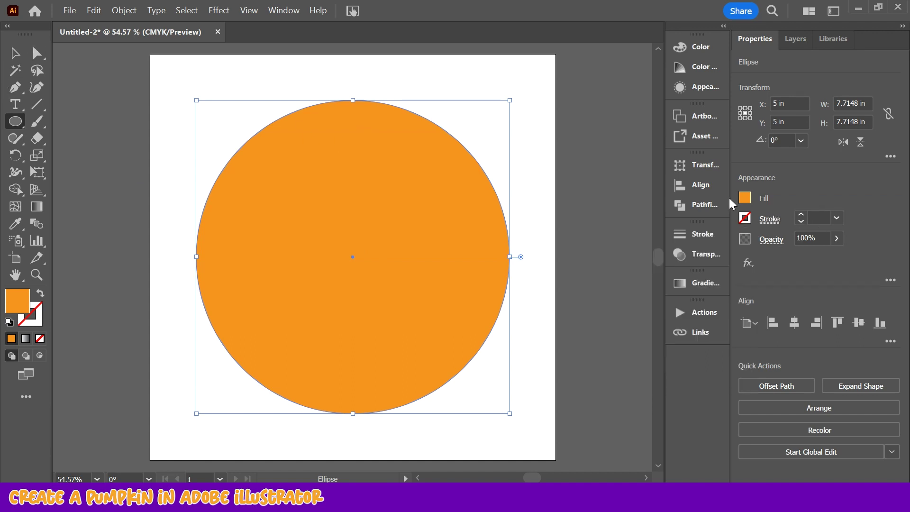
# Draw a downward-bowing curve about 6.85 in wide across the circle's lower part with the Pen tool, with no fill
pyautogui.hotkey('ctrl', 'shift', 'a')
pyautogui.press('p')
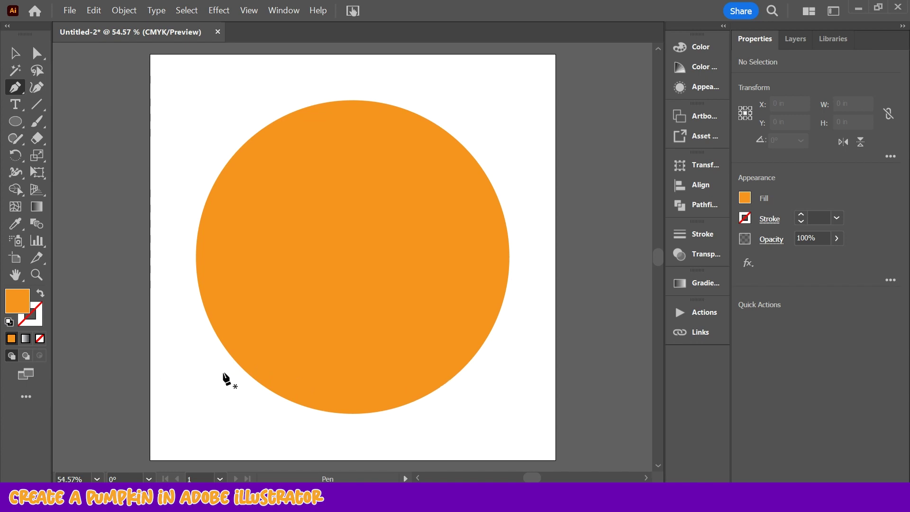
pyautogui.click(213, 354)
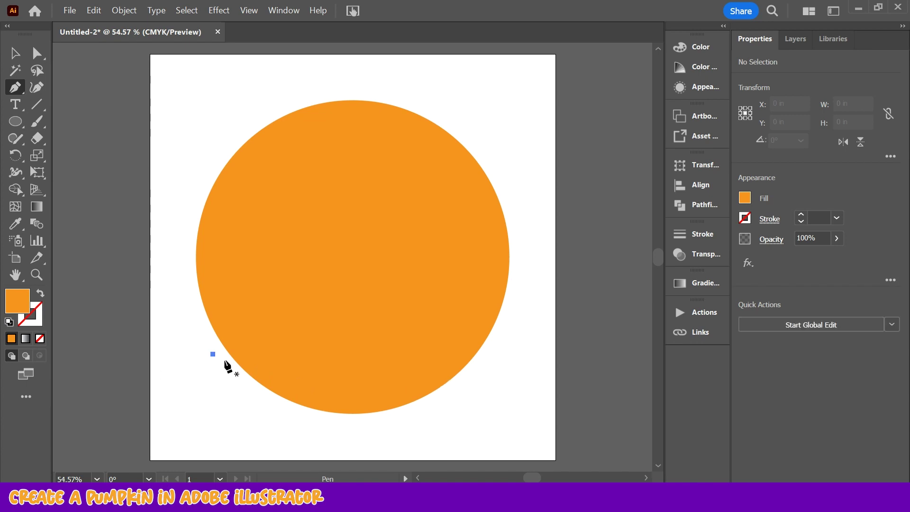
pyautogui.moveTo(491, 354); pyautogui.dragTo(643, 279)
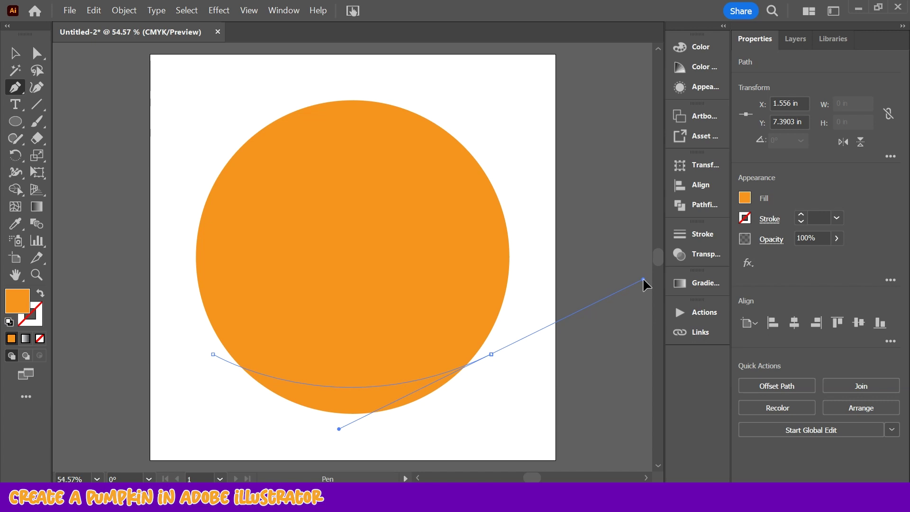
pyautogui.moveTo(644, 280); pyautogui.dragTo(631, 277)
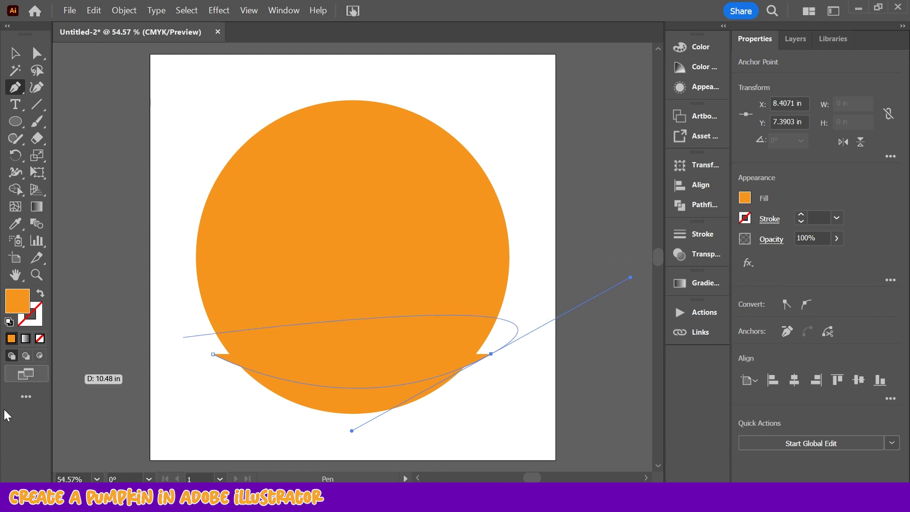
pyautogui.click(40, 339)
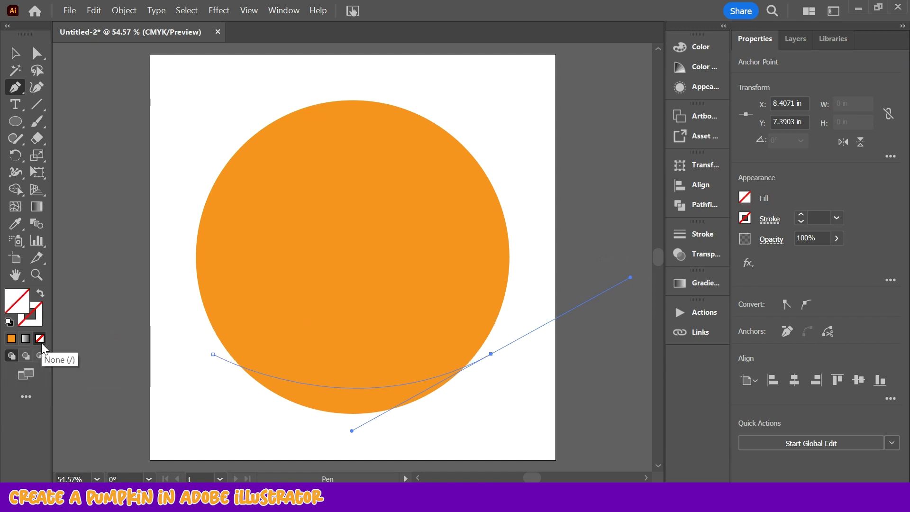
pyautogui.press('v')
pyautogui.click(120, 195)
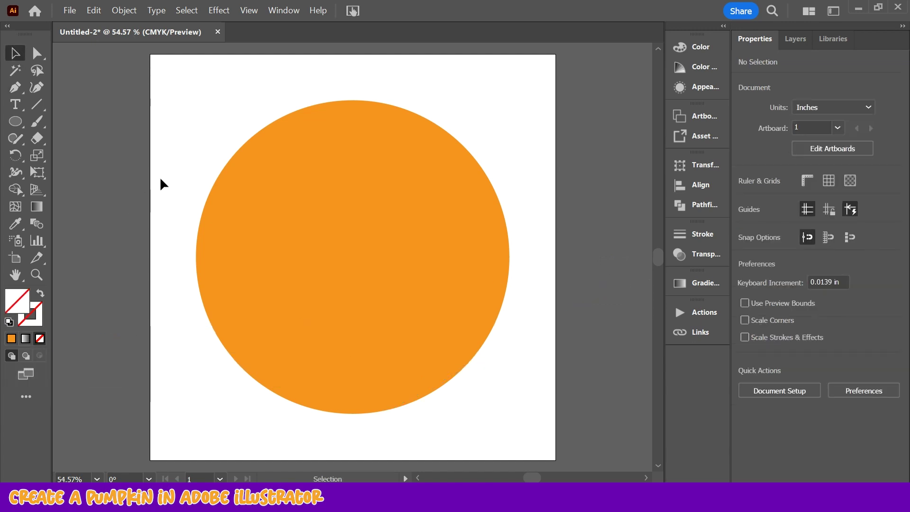
# Cut off the circle's area below the curve with the Shape Builder tool and delete the leftover curve
pyautogui.moveTo(169, 82); pyautogui.dragTo(553, 382)
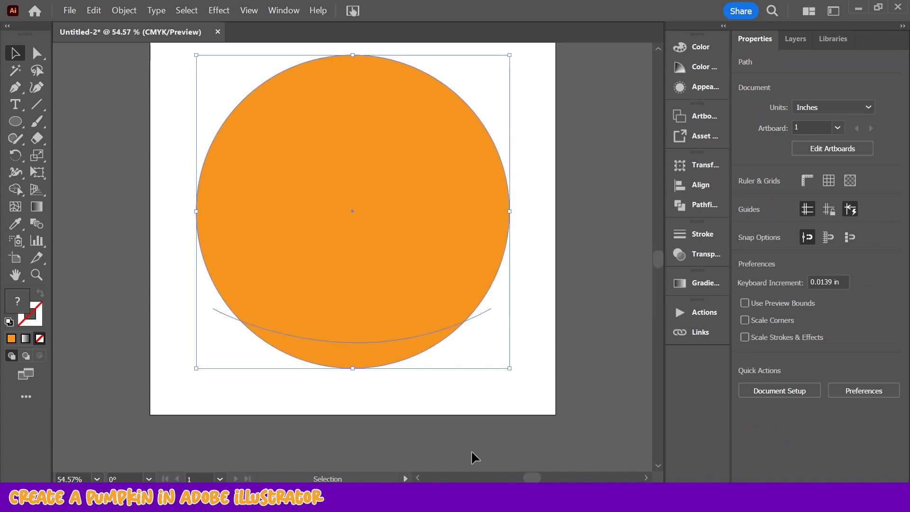
pyautogui.click(16, 191)
pyautogui.press('alt')
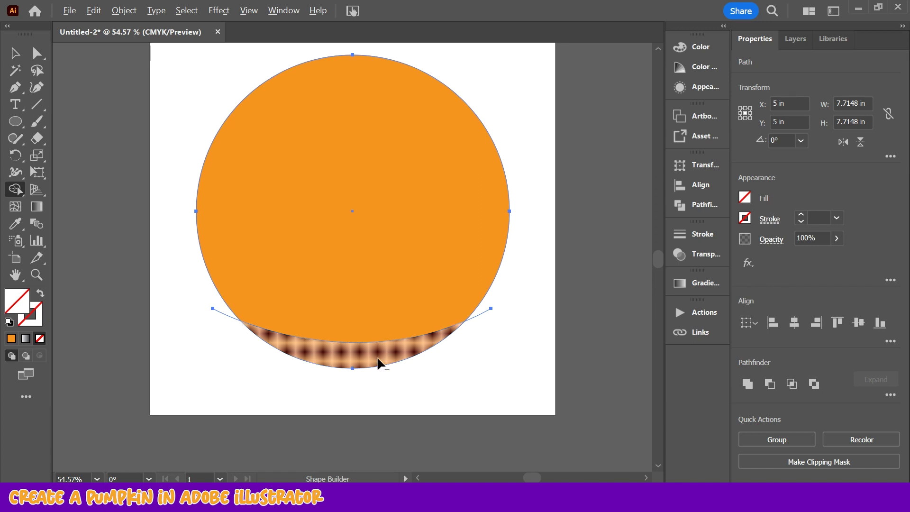
pyautogui.keyDown('alt'); pyautogui.click(387, 359); pyautogui.keyUp('alt')
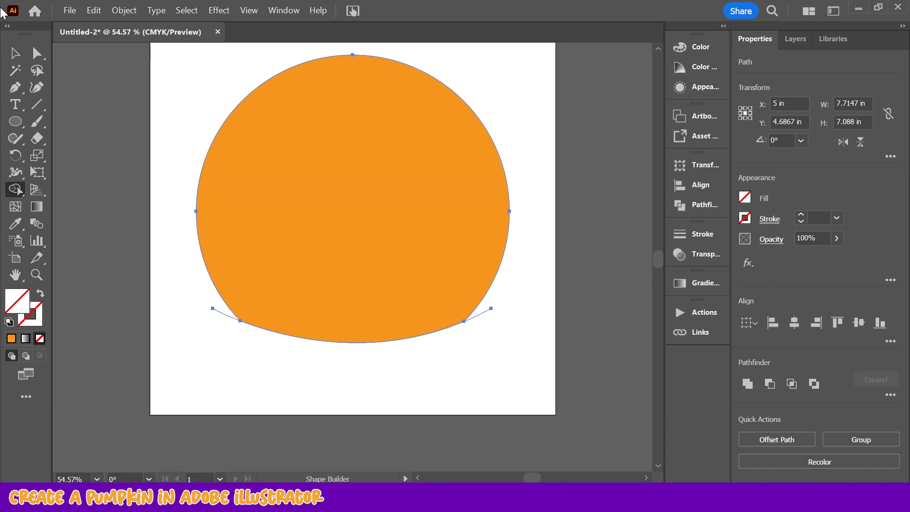
pyautogui.press('v')
pyautogui.click(253, 414)
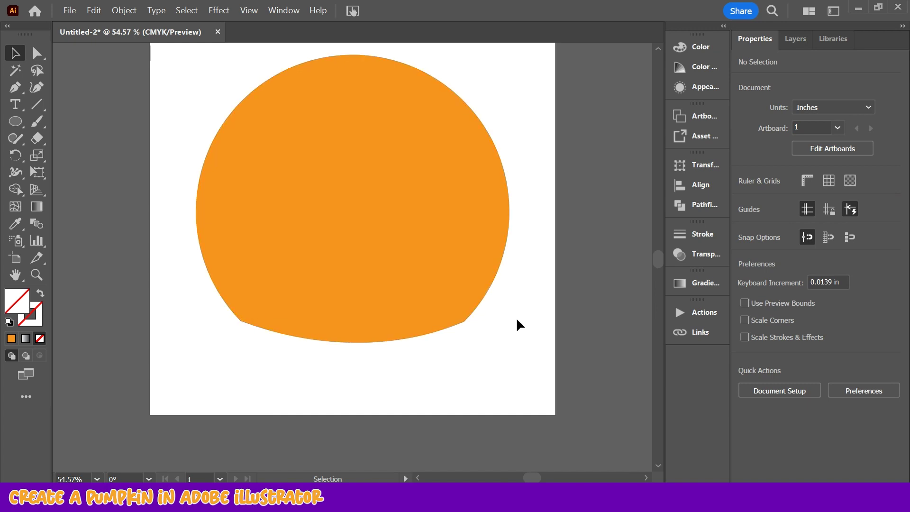
pyautogui.click(225, 312)
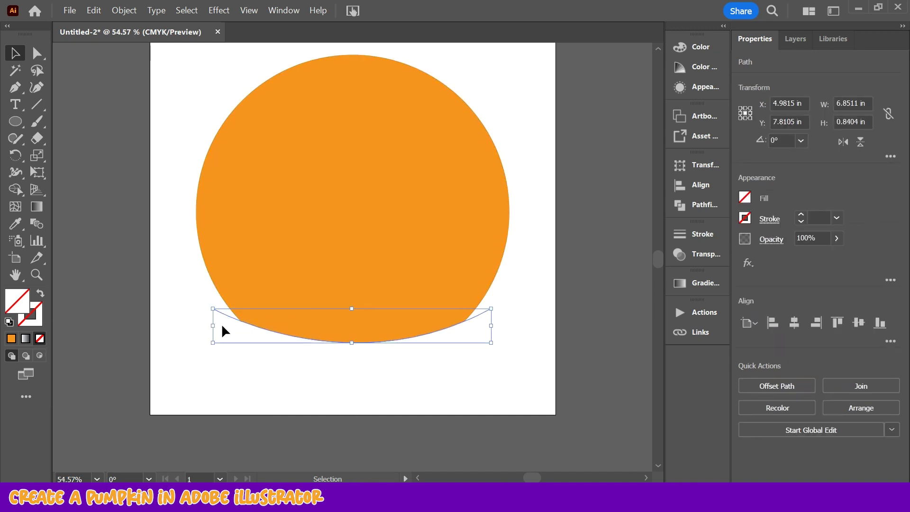
pyautogui.press('Delete')
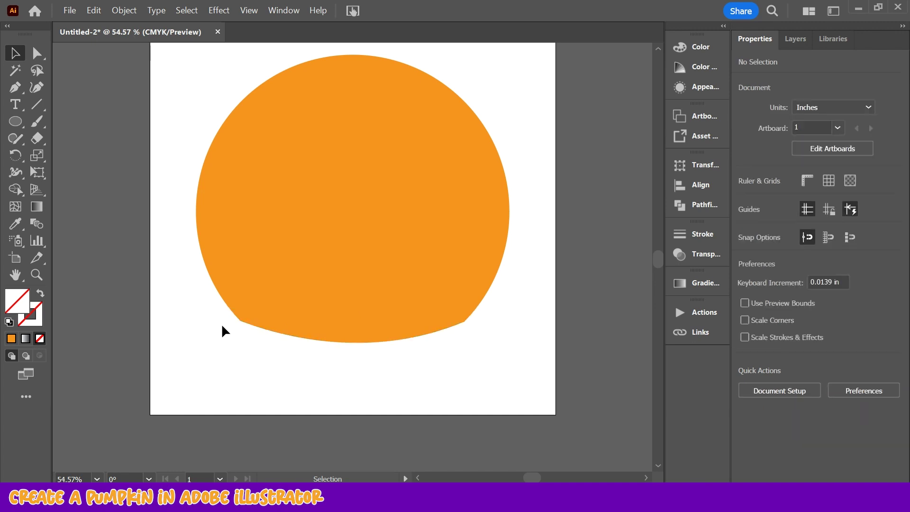
# Round the two lower corners of the orange shape slightly where its sides meet the curved base
pyautogui.scroll(3, 235, 319)
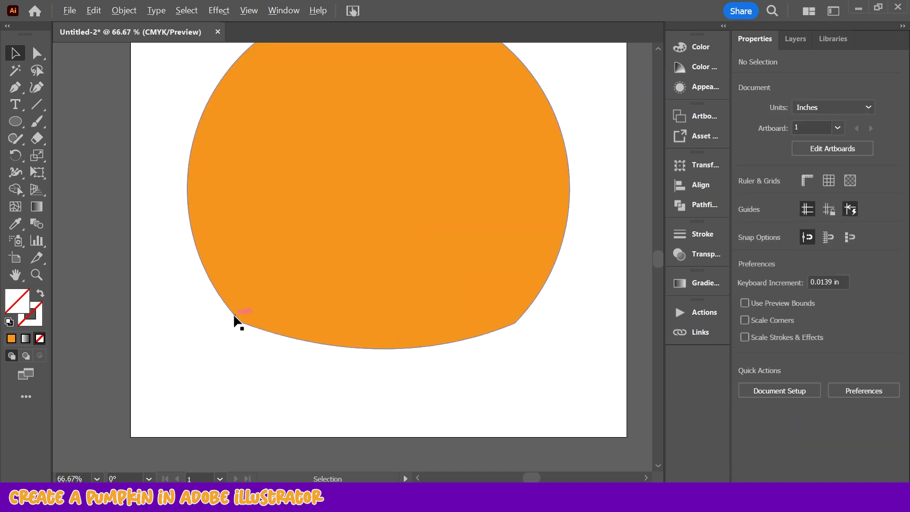
pyautogui.click(38, 56)
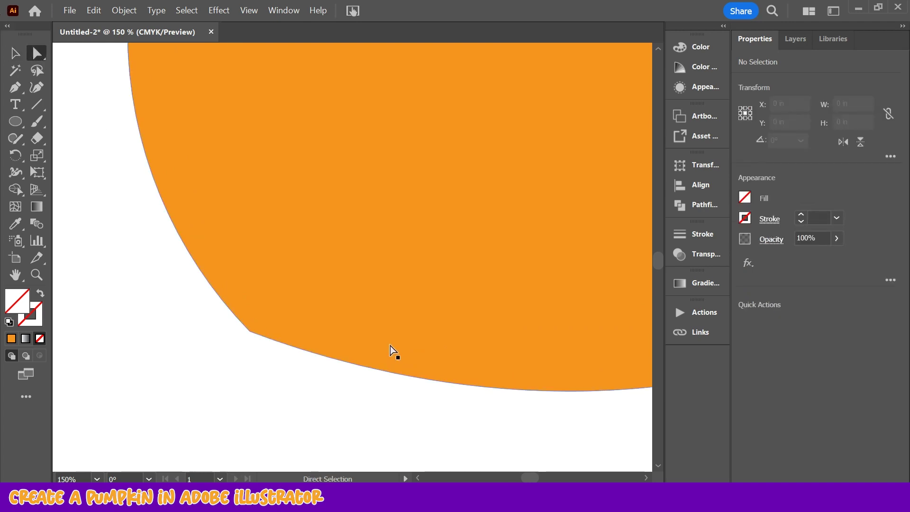
pyautogui.scroll(-4, 390, 344)
pyautogui.click(342, 339)
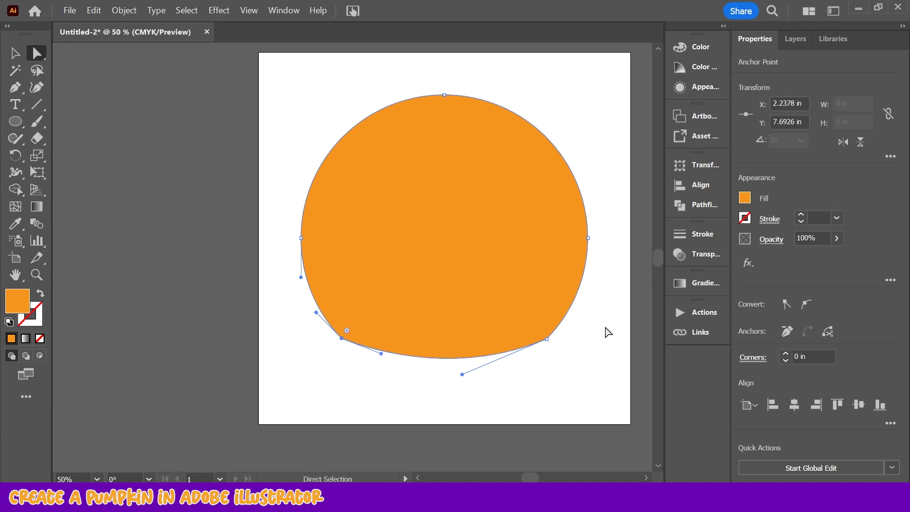
pyautogui.keyDown('shift'); pyautogui.click(547, 339); pyautogui.keyUp('shift')
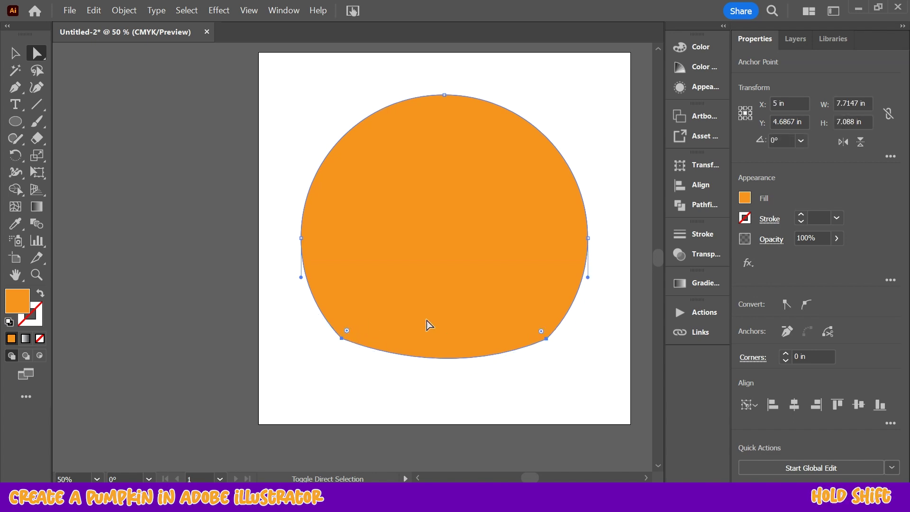
pyautogui.moveTo(349, 332); pyautogui.dragTo(360, 320)
pyautogui.click(15, 53)
pyautogui.click(184, 135)
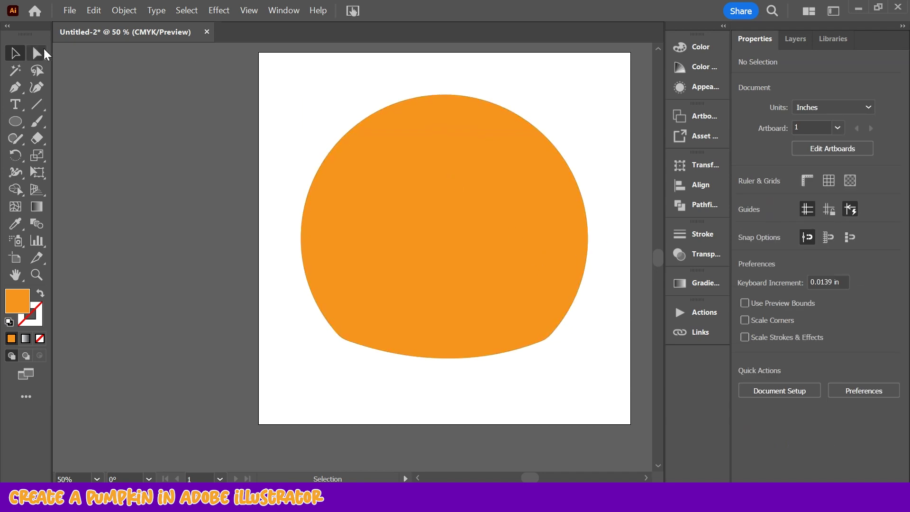
# Draw a horizontal line about 7.02 in long across the upper part of the orange shape with the Line Segment tool
pyautogui.click(37, 105)
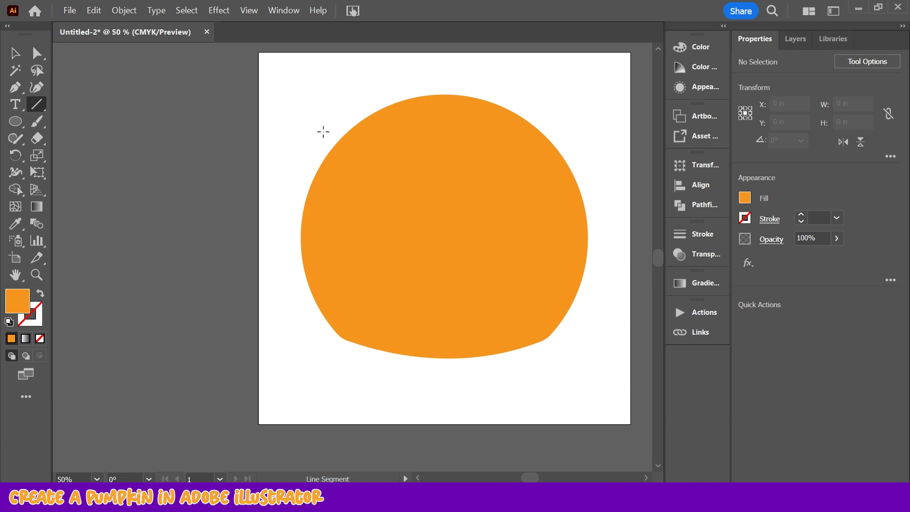
pyautogui.moveTo(324, 131); pyautogui.dragTo(580, 136)
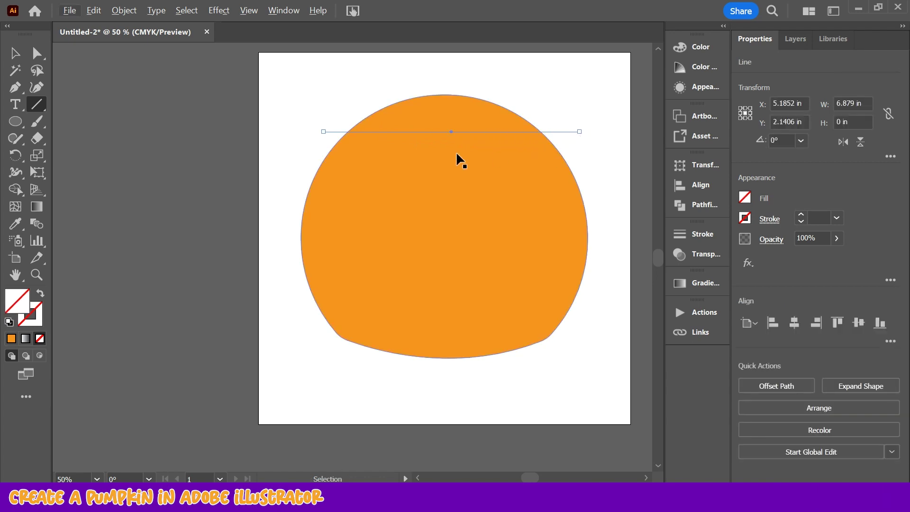
pyautogui.hotkey('ctrl', 'shift', 'a')
pyautogui.moveTo(316, 145); pyautogui.dragTo(578, 146)
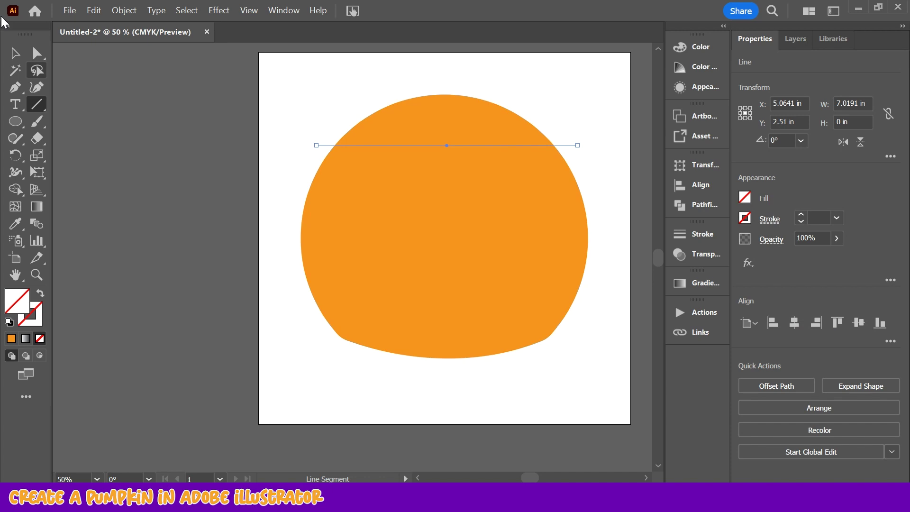
# Divide the orange body along the horizontal line with Pathfinder's Divide operation
pyautogui.click(20, 57)
pyautogui.moveTo(295, 66); pyautogui.dragTo(633, 381)
pyautogui.click(287, 8)
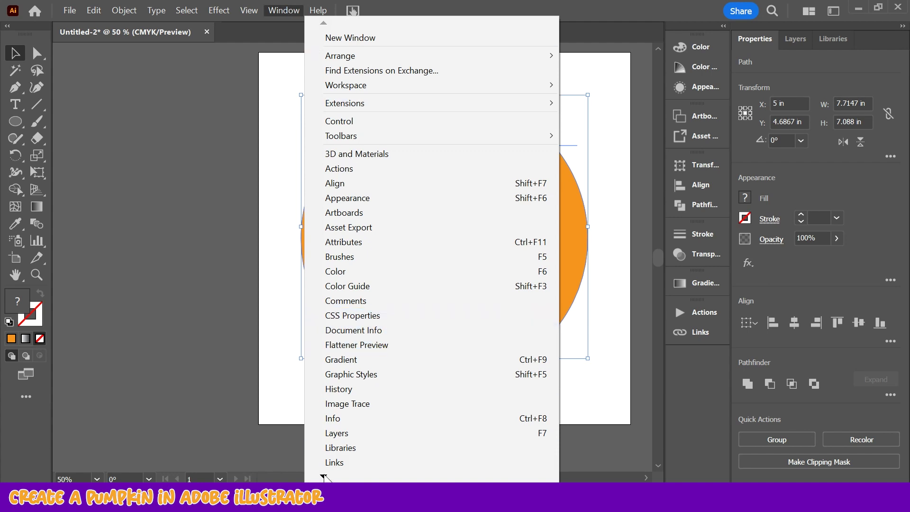
pyautogui.moveTo(324, 476)
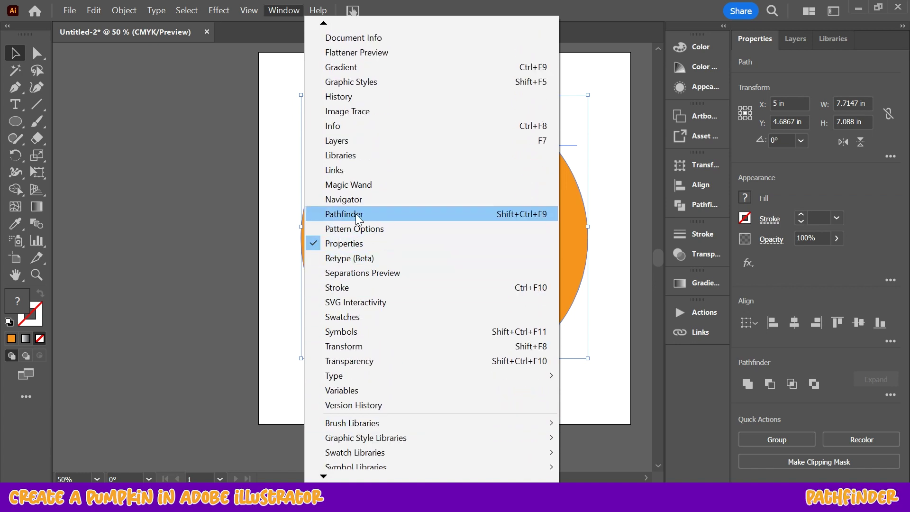
pyautogui.click(356, 215)
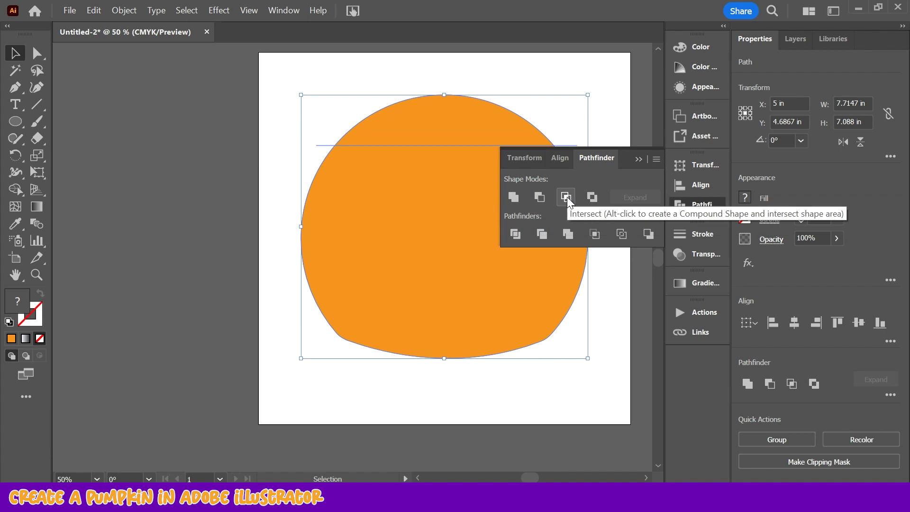
pyautogui.click(516, 234)
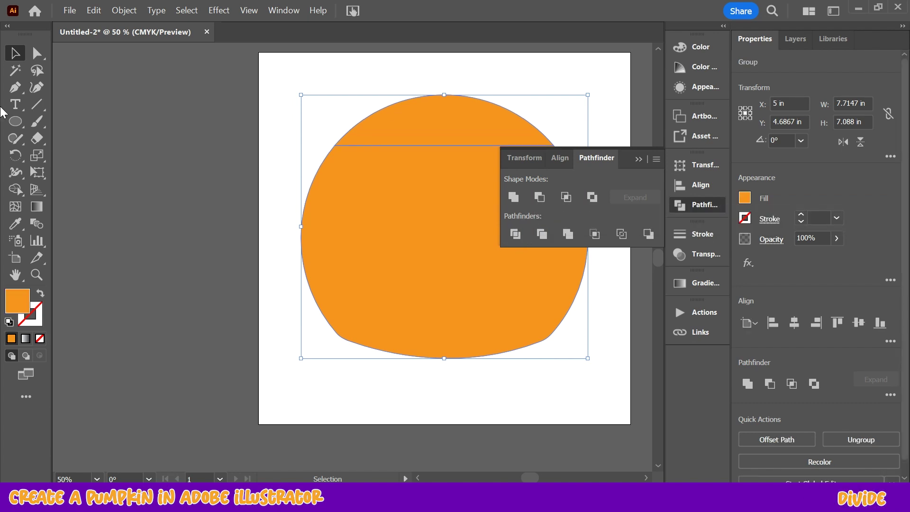
pyautogui.click(152, 152)
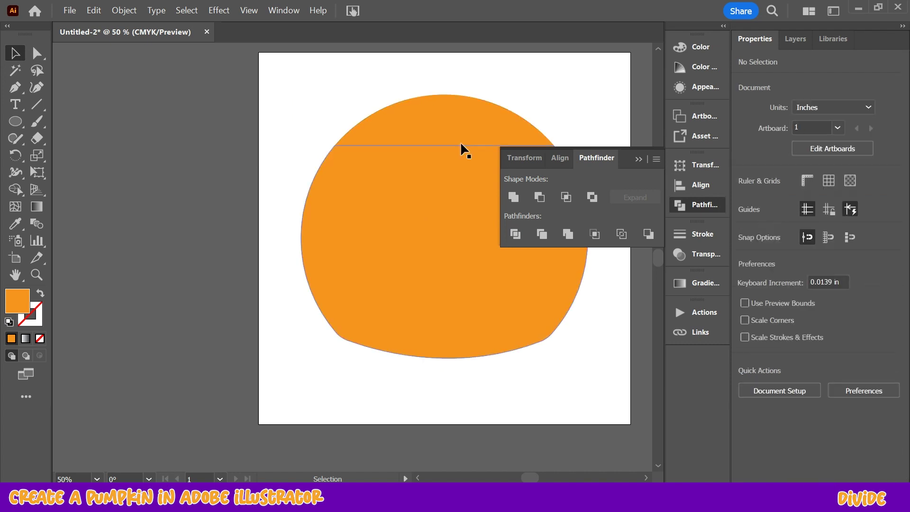
pyautogui.click(644, 160)
# Isolate the divided group and move its top piece straight up, leaving a gap above the pumpkin body
pyautogui.click(459, 124)
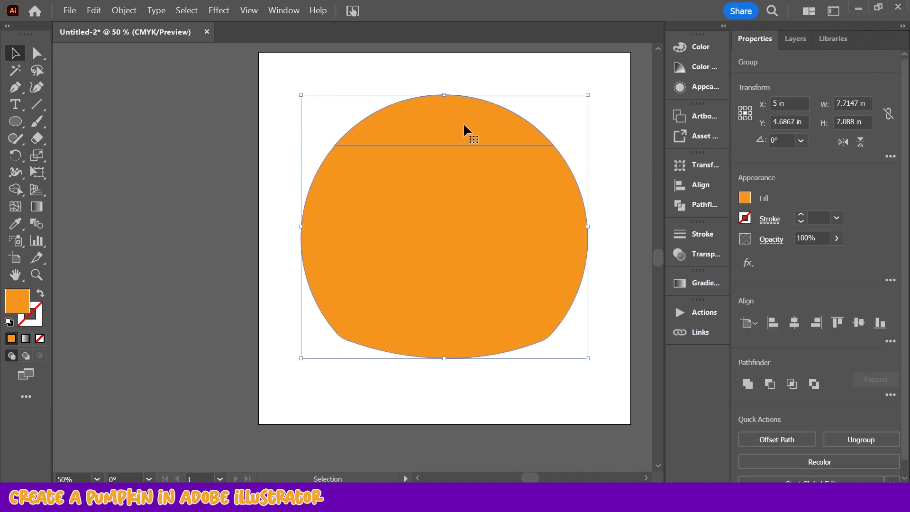
pyautogui.doubleClick(455, 118)
pyautogui.moveTo(450, 126); pyautogui.dragTo(451, 103)
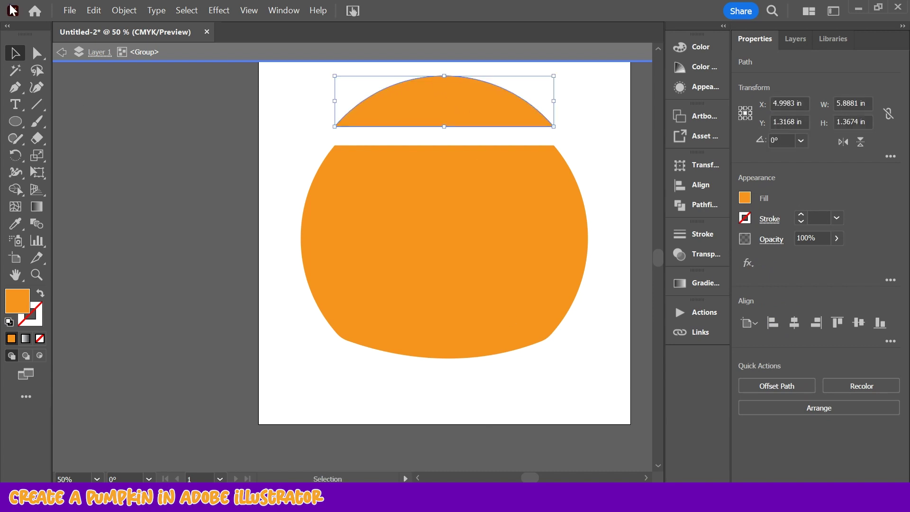
pyautogui.click(61, 53)
pyautogui.click(61, 53)
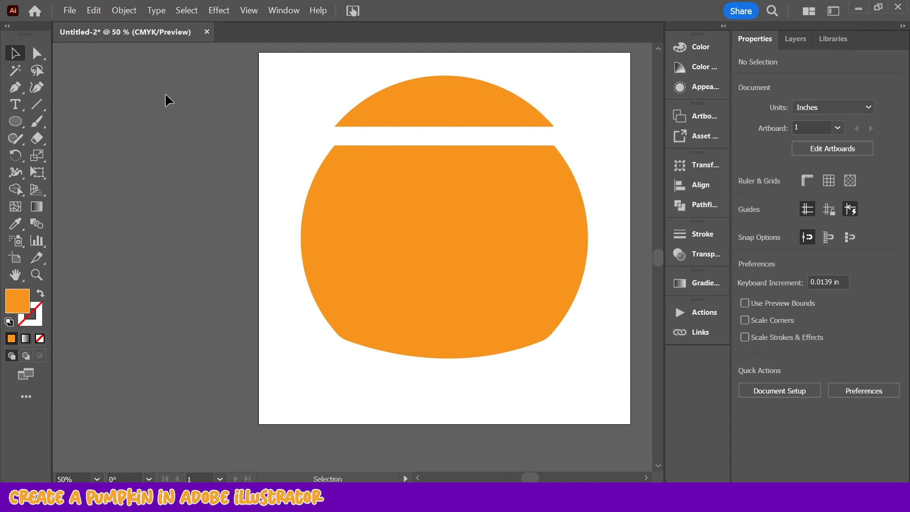
pyautogui.click(446, 102)
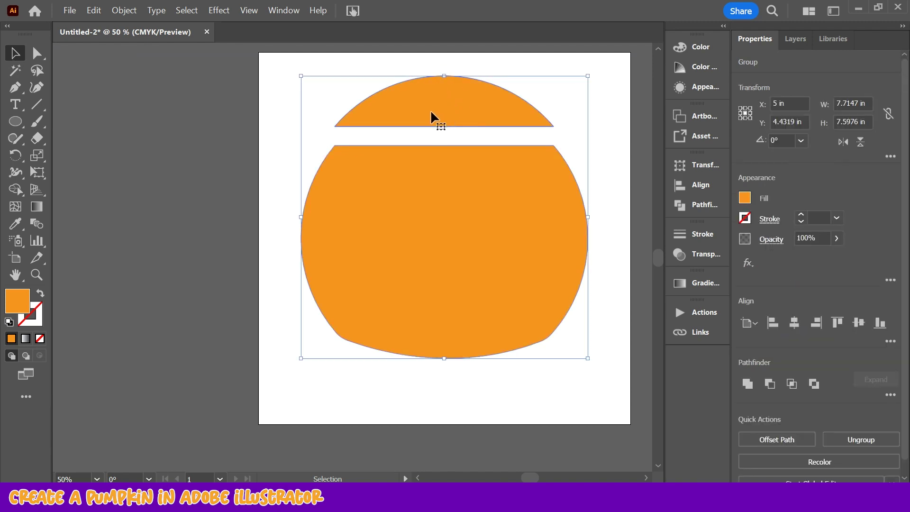
pyautogui.doubleClick(411, 113)
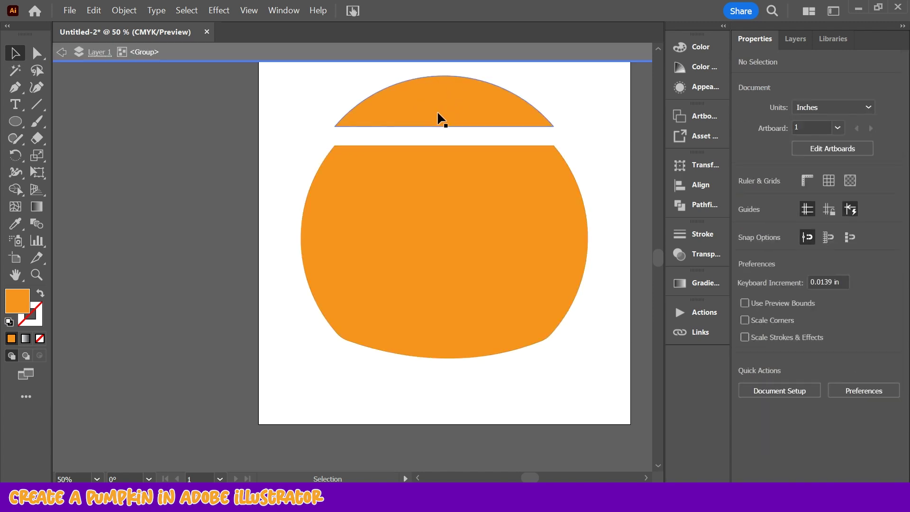
pyautogui.click(61, 53)
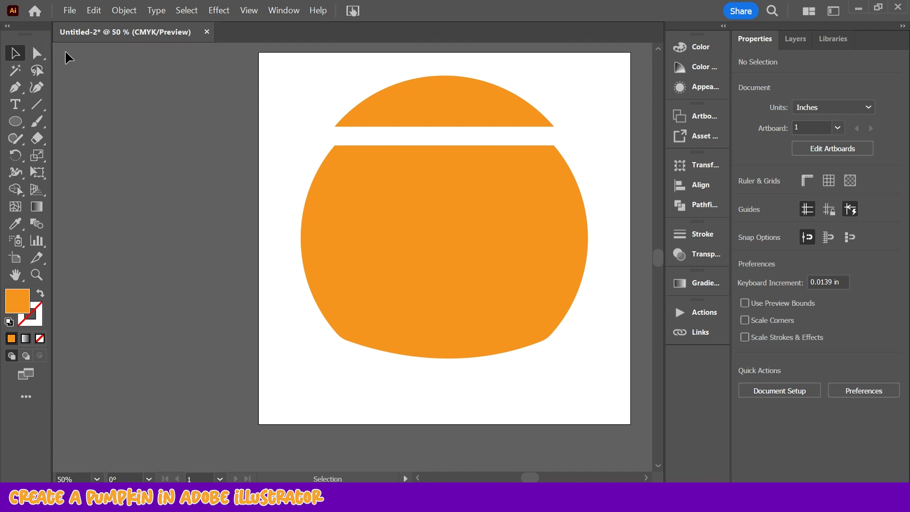
# Ungroup the two pumpkin pieces so the lid and the body are separate paths in Layer 1
pyautogui.click(796, 42)
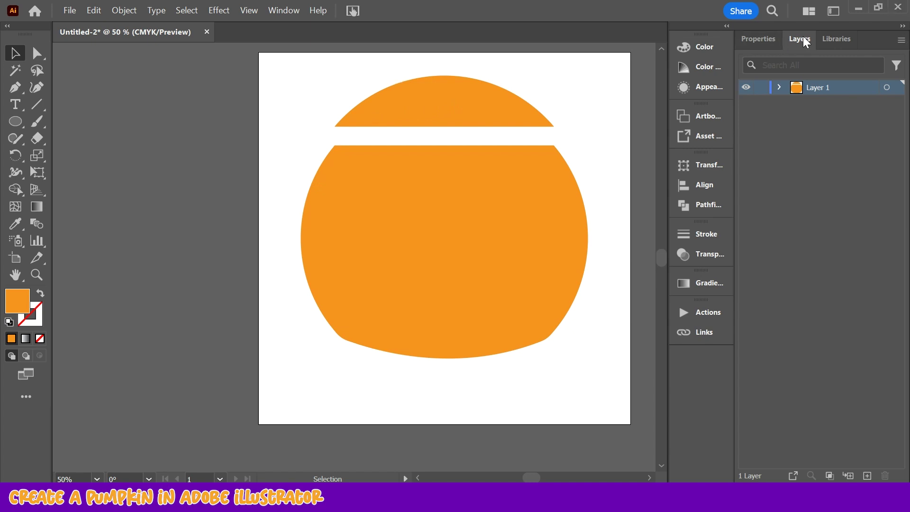
pyautogui.click(780, 88)
pyautogui.click(796, 102)
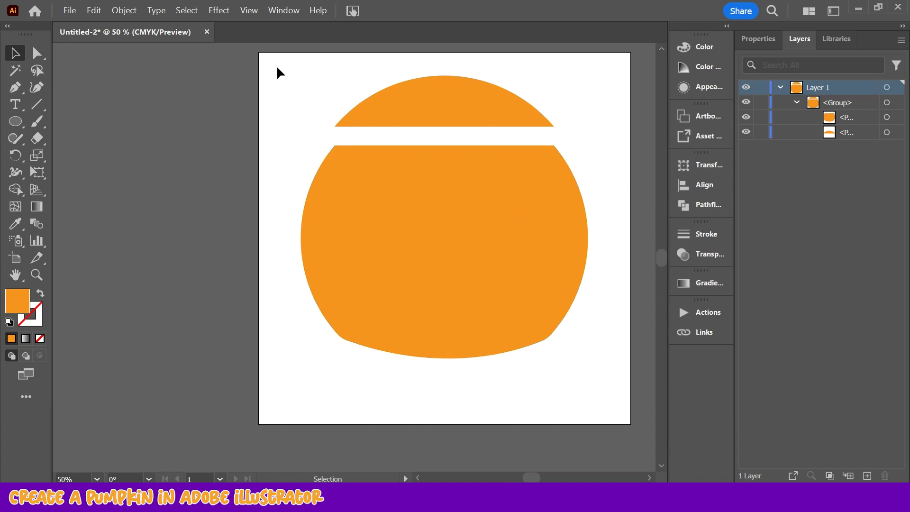
pyautogui.moveTo(308, 72); pyautogui.dragTo(555, 397)
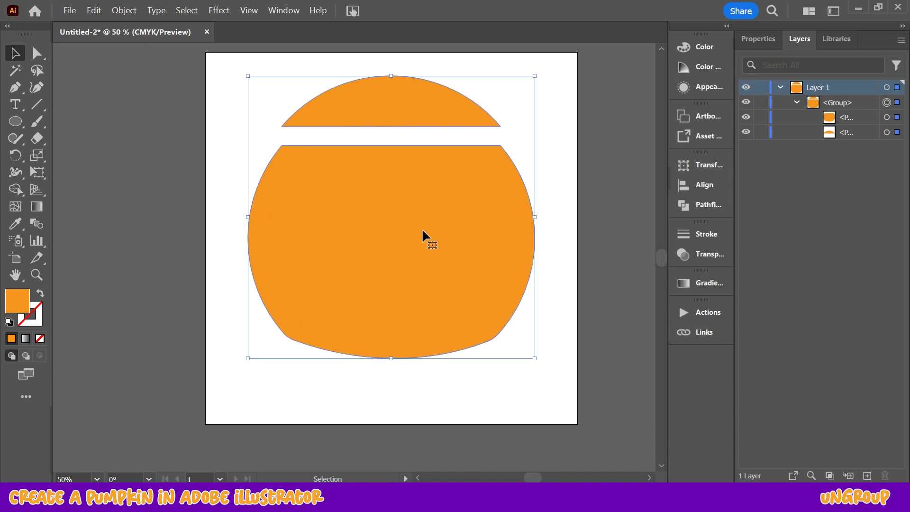
pyautogui.rightClick(423, 230)
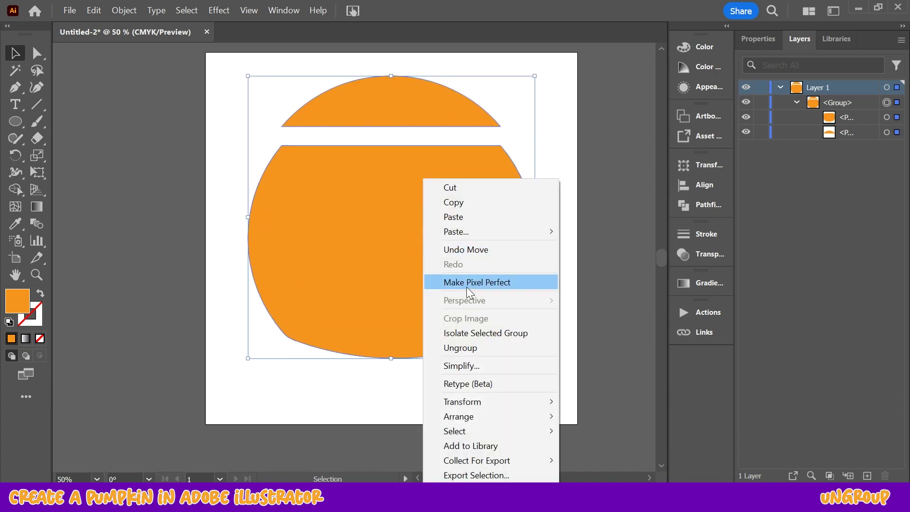
pyautogui.click(453, 349)
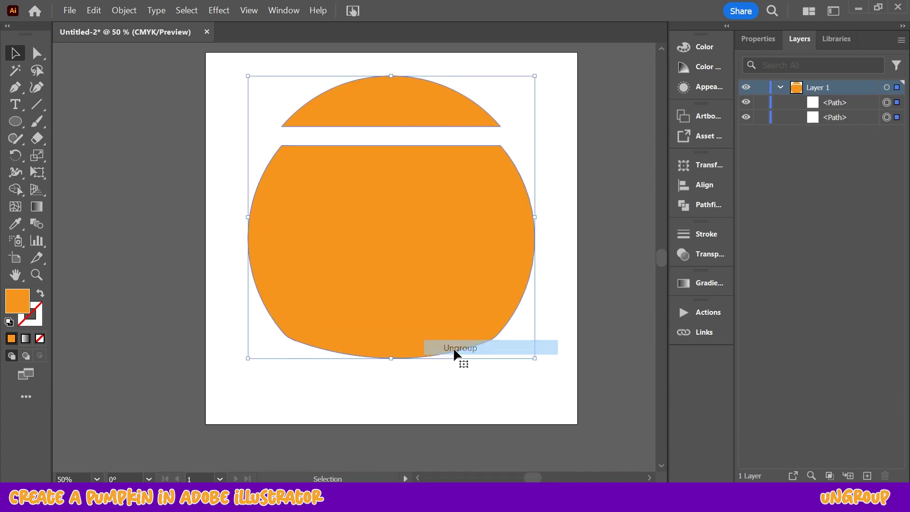
pyautogui.click(573, 113)
pyautogui.click(781, 88)
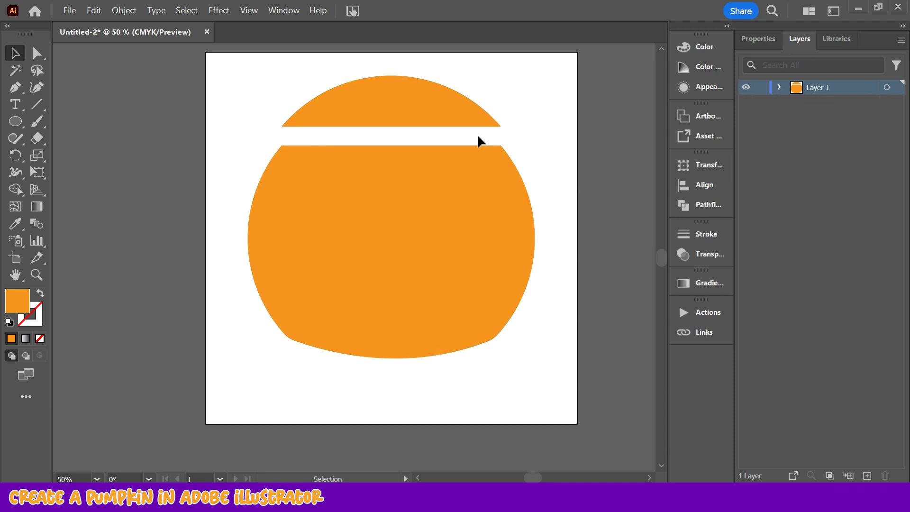
# Rotate the lid piece slightly clockwise and raise it above the body
pyautogui.moveTo(401, 111)
pyautogui.mouseDown()
pyautogui.moveTo(420, 110)
pyautogui.moveTo(394, 110)
pyautogui.moveTo(398, 132)
pyautogui.moveTo(400, 117)
pyautogui.mouseUp()
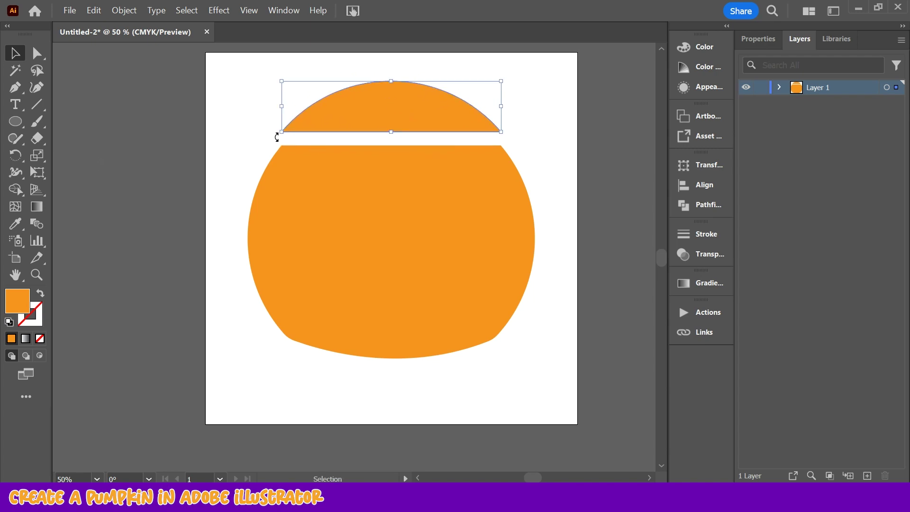
pyautogui.moveTo(276, 137); pyautogui.dragTo(273, 126)
pyautogui.moveTo(380, 102); pyautogui.dragTo(388, 84)
# Move the lid and the body together downward to position them vertically on the artboard
pyautogui.moveTo(261, 73); pyautogui.dragTo(553, 365)
pyautogui.hotkey('shift', 'Down')
pyautogui.hotkey('shift', 'Down')
pyautogui.hotkey('shift', 'Down')
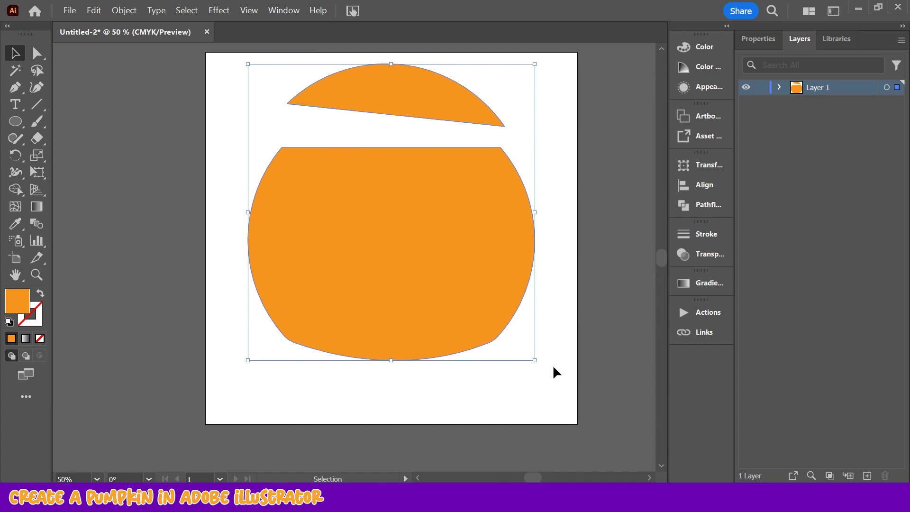
pyautogui.hotkey('shift', 'Down')
pyautogui.hotkey('shift', 'Down')
pyautogui.hotkey('shift', 'Down')
pyautogui.hotkey('shift', 'Down')
pyautogui.hotkey('shift', 'Down')
pyautogui.hotkey('shift', 'Down')
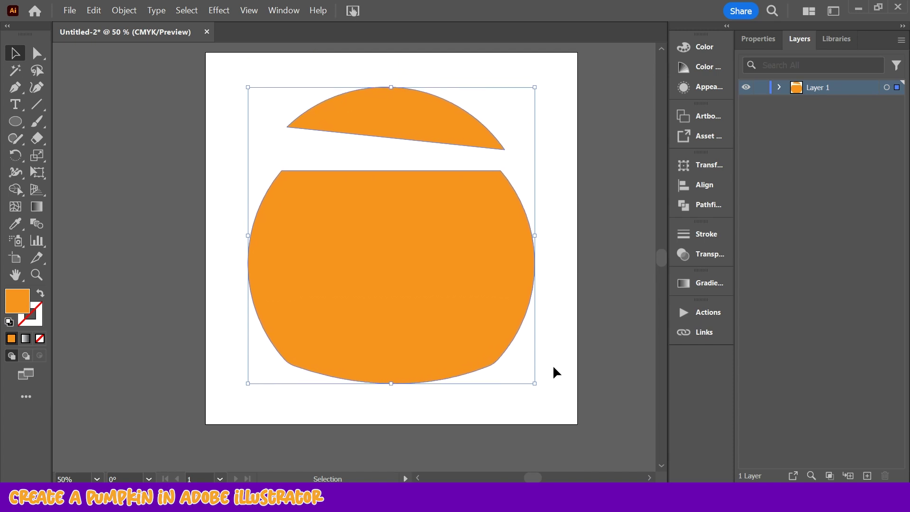
pyautogui.hotkey('shift', 'Down')
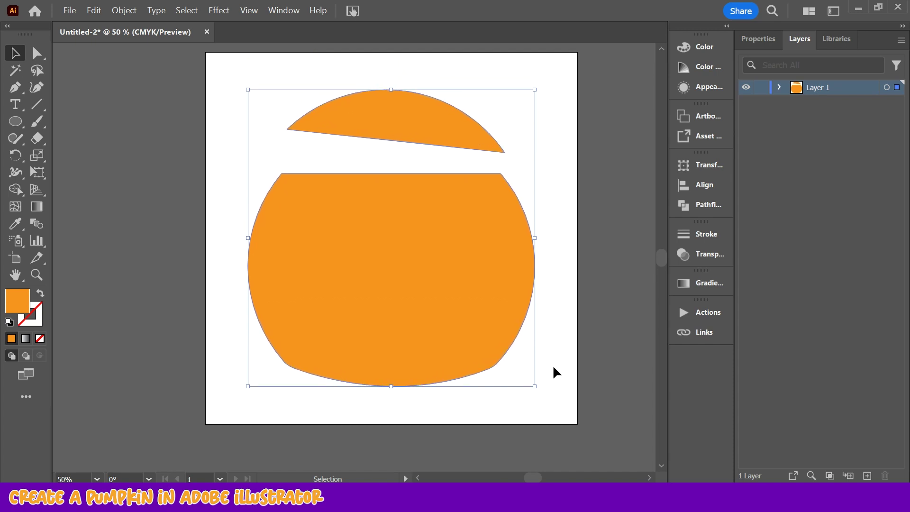
pyautogui.click(582, 281)
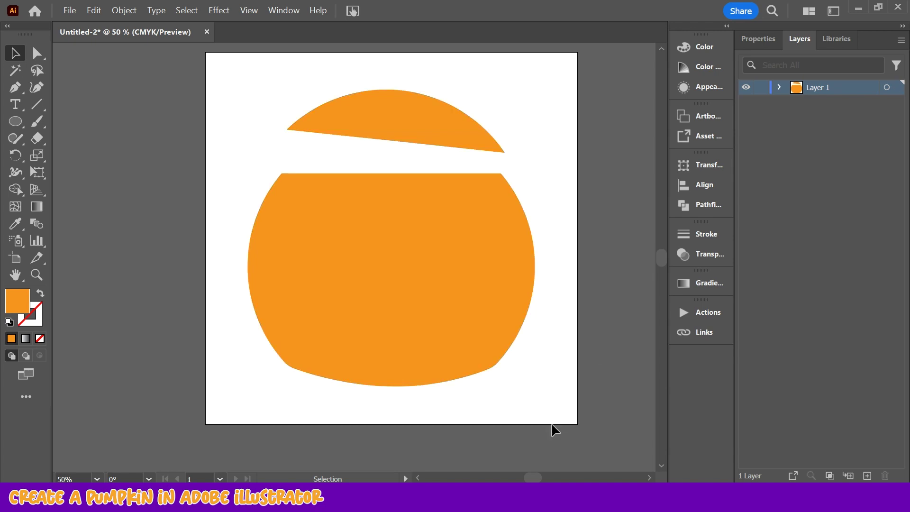
# Tilt the lid a little further clockwise so its left end sits higher
pyautogui.moveTo(368, 55); pyautogui.dragTo(282, 128)
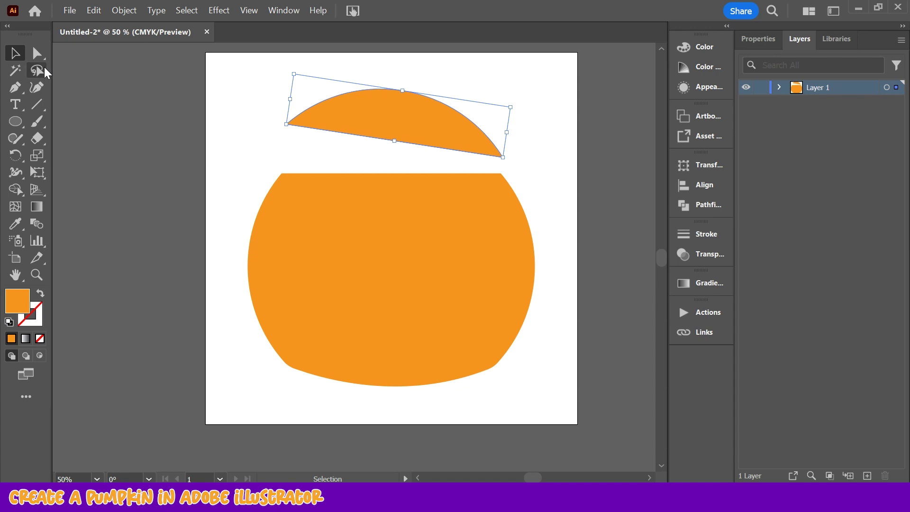
pyautogui.click(223, 155)
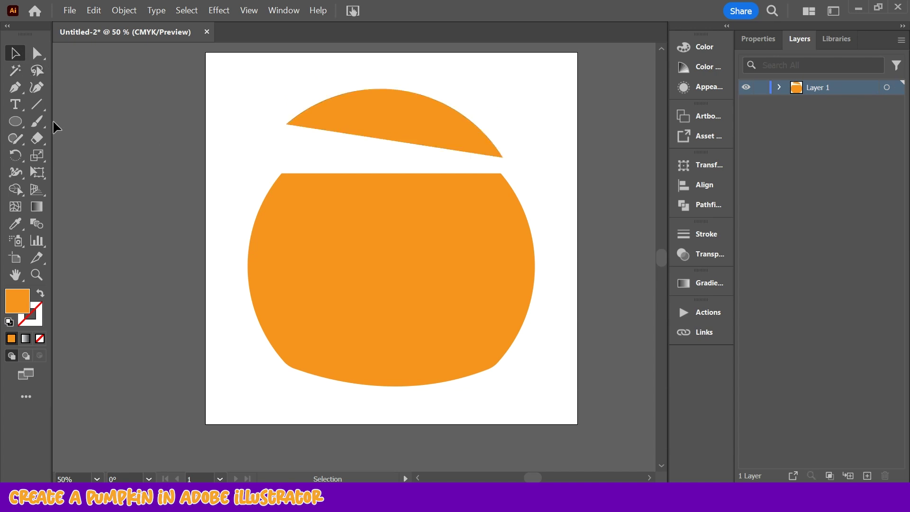
# Draw a flat ellipse about 5.98 in wide and 0.32 in high across the body's straight top edge
pyautogui.click(15, 121)
pyautogui.scroll(-1, 418, 157)
pyautogui.scroll(2, 415, 157)
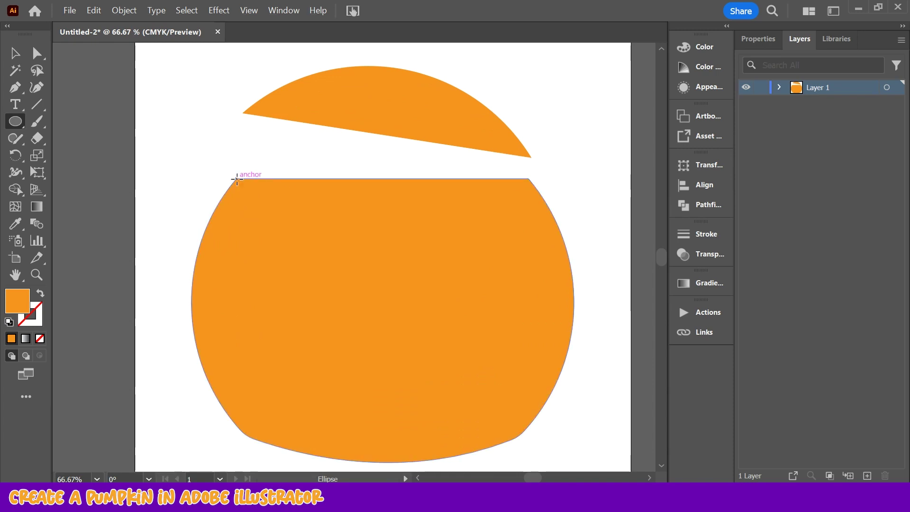
pyautogui.moveTo(237, 178); pyautogui.dragTo(534, 194)
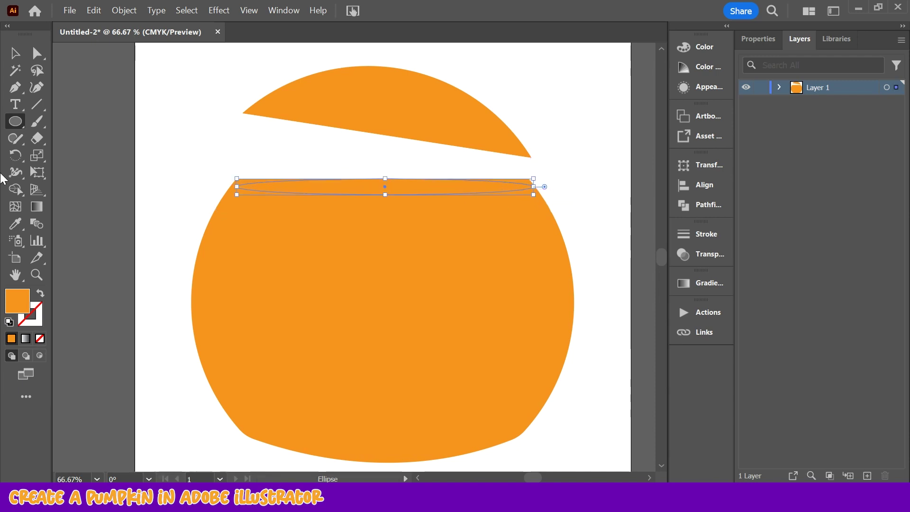
# Fill the flat ellipse with the lighter orange swatch
pyautogui.click(753, 39)
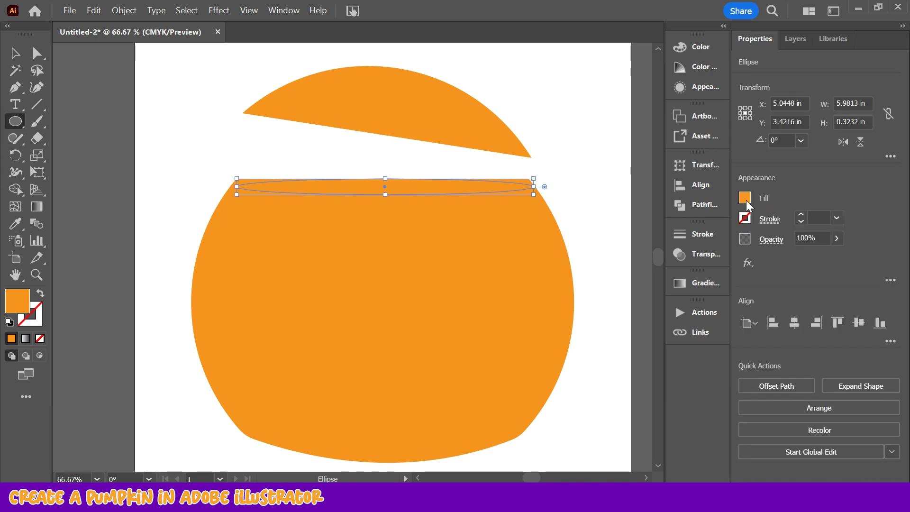
pyautogui.click(746, 198)
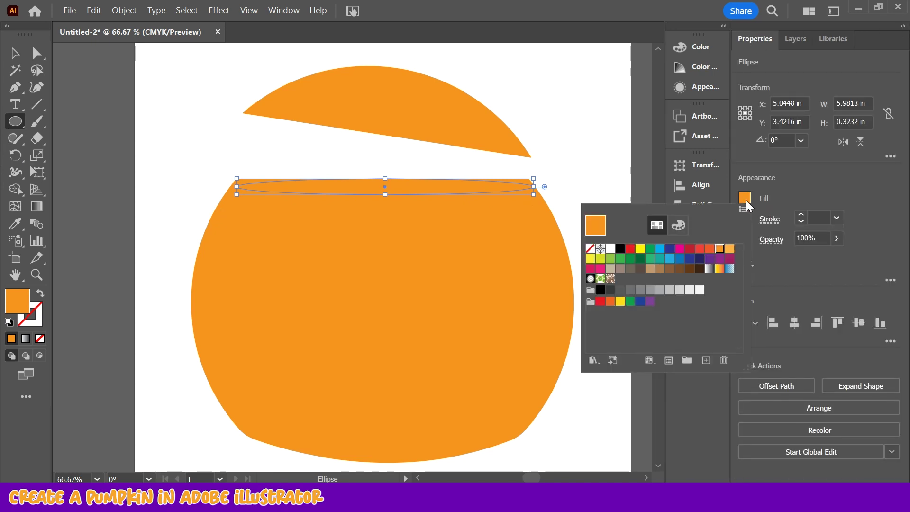
pyautogui.click(730, 250)
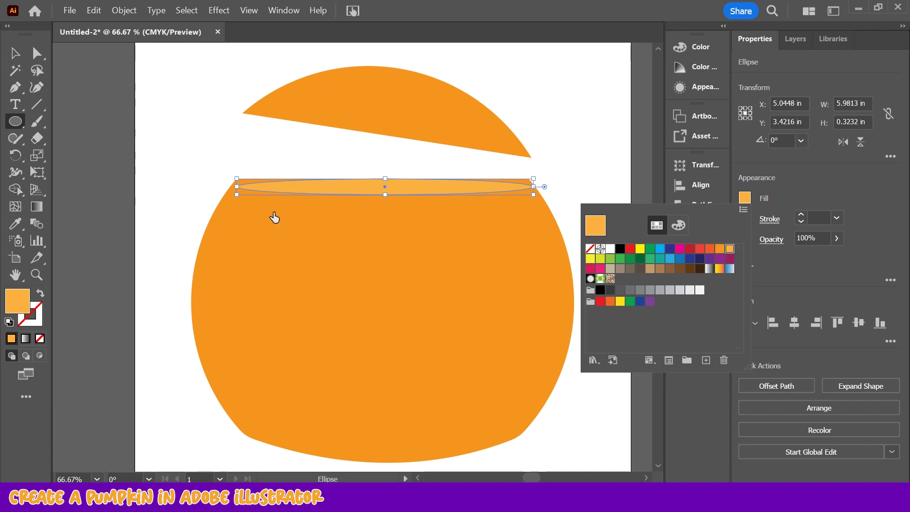
# Move the light orange ellipse onto the body's top edge, centered at X 5 in and Y 3.26 in
pyautogui.click(15, 53)
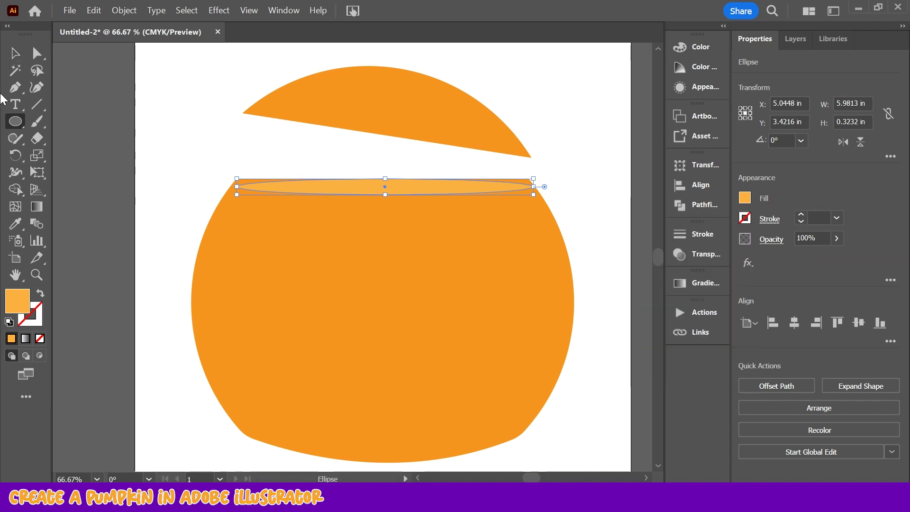
pyautogui.moveTo(345, 182); pyautogui.dragTo(343, 175)
pyautogui.scroll(-1, 307, 175)
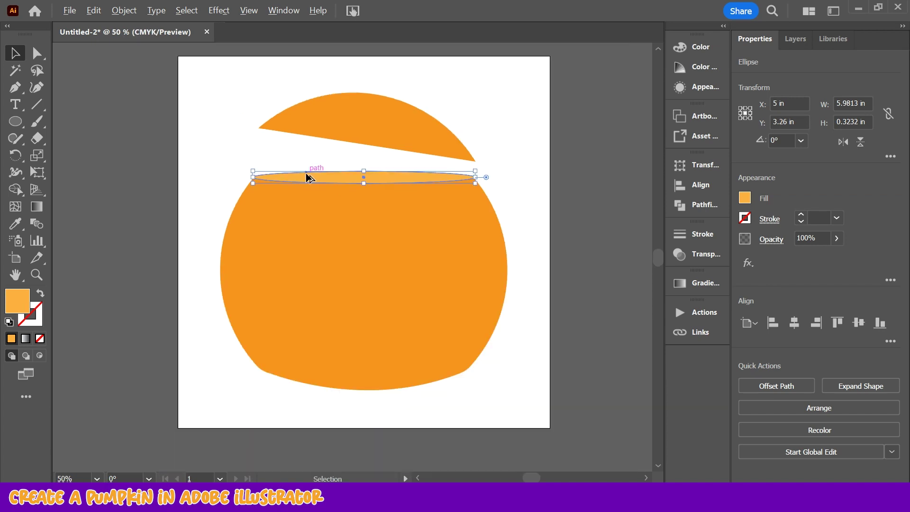
pyautogui.scroll(2, 308, 175)
pyautogui.scroll(1, 287, 190)
pyautogui.moveTo(272, 186); pyautogui.dragTo(275, 186)
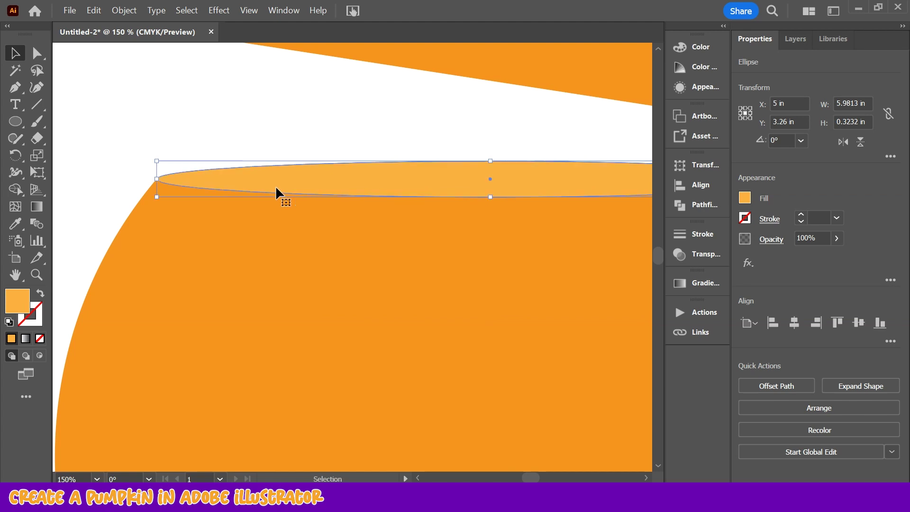
# Narrow the light orange ellipse to about 5.89 in wide so its right end meets the body's upper right corner
pyautogui.hscroll(10, 647, 477)
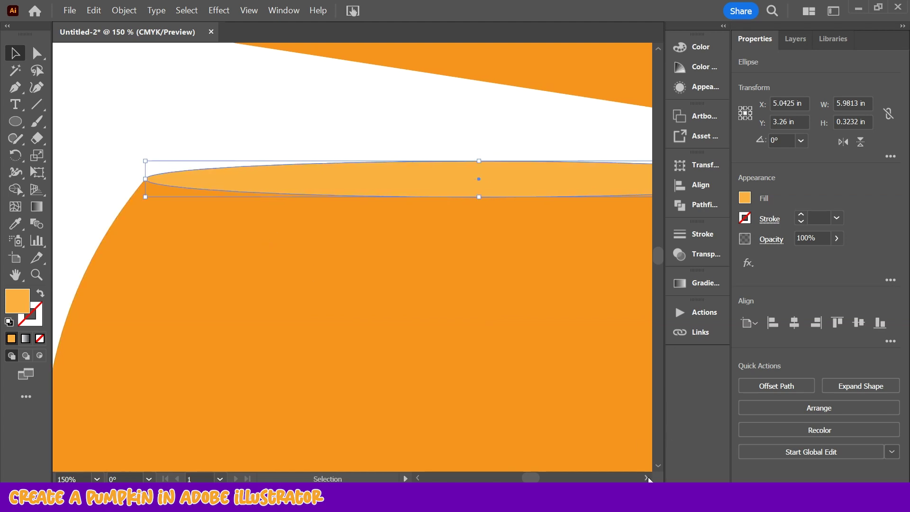
pyautogui.scroll(-2, 584, 160)
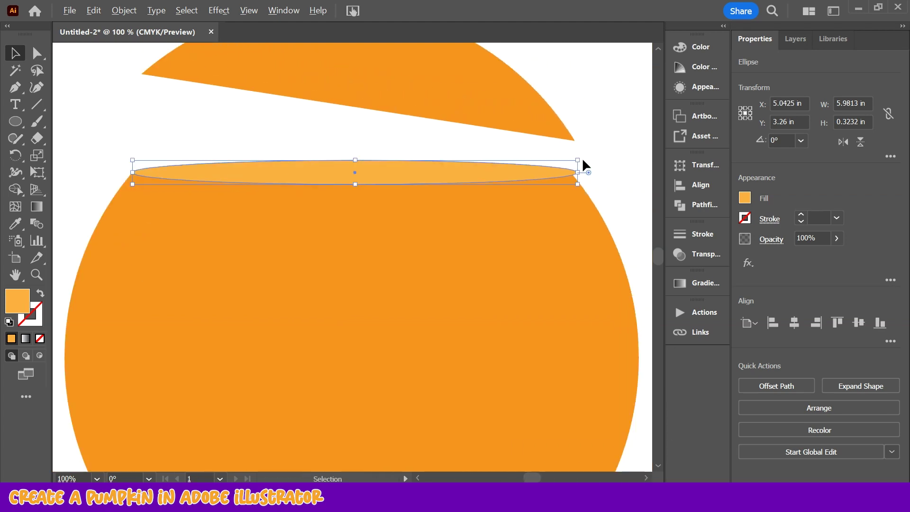
pyautogui.scroll(6, 582, 158)
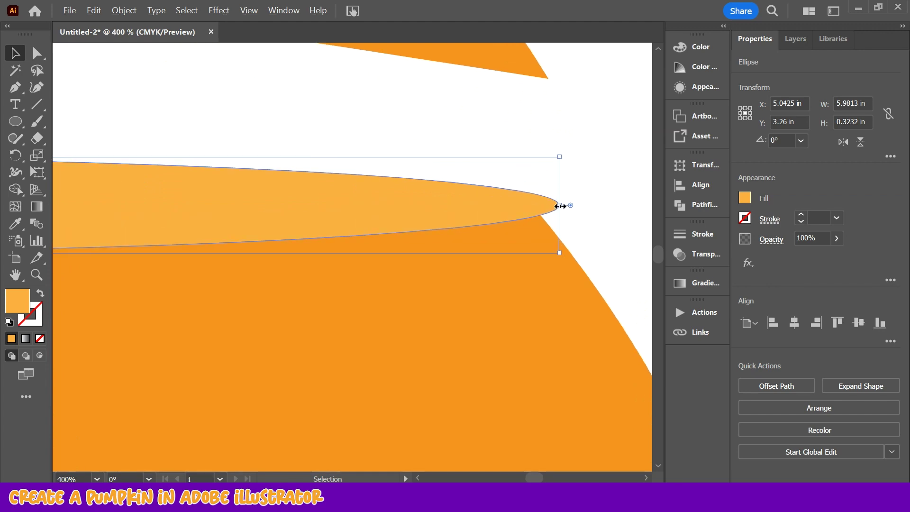
pyautogui.moveTo(560, 207); pyautogui.dragTo(536, 203)
pyautogui.click(565, 167)
pyautogui.click(521, 214)
pyautogui.click(601, 180)
pyautogui.click(531, 209)
pyautogui.click(561, 193)
pyautogui.click(524, 211)
pyautogui.click(593, 177)
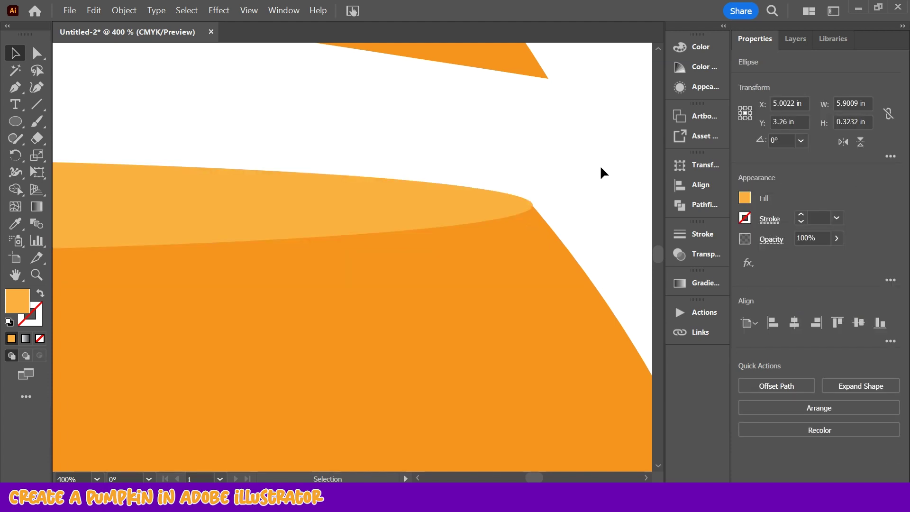
# Increase the light orange ellipse's height to about 0.43 in around its center
pyautogui.hotkey('ctrl', '1')
pyautogui.scroll(2, 532, 365)
pyautogui.scroll(-5, 532, 368)
pyautogui.click(370, 338)
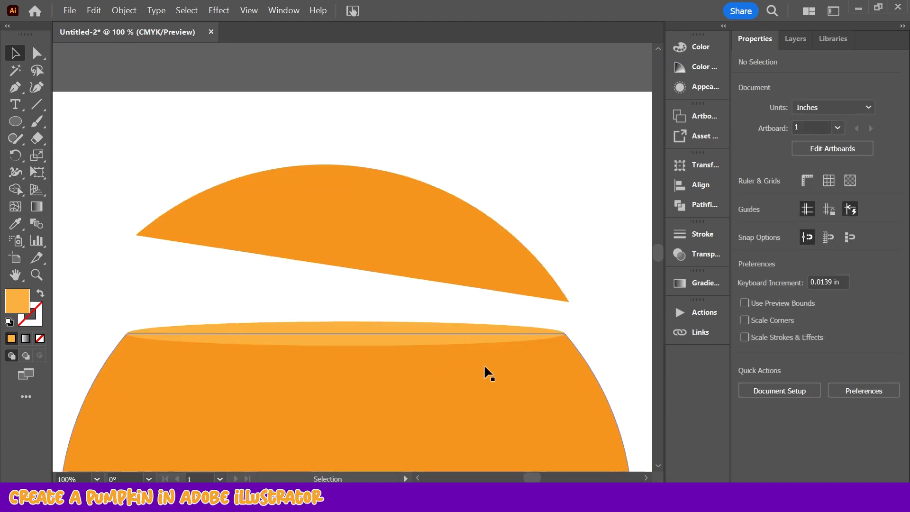
pyautogui.click(371, 333)
pyautogui.moveTo(347, 322); pyautogui.dragTo(331, 336)
pyautogui.click(608, 301)
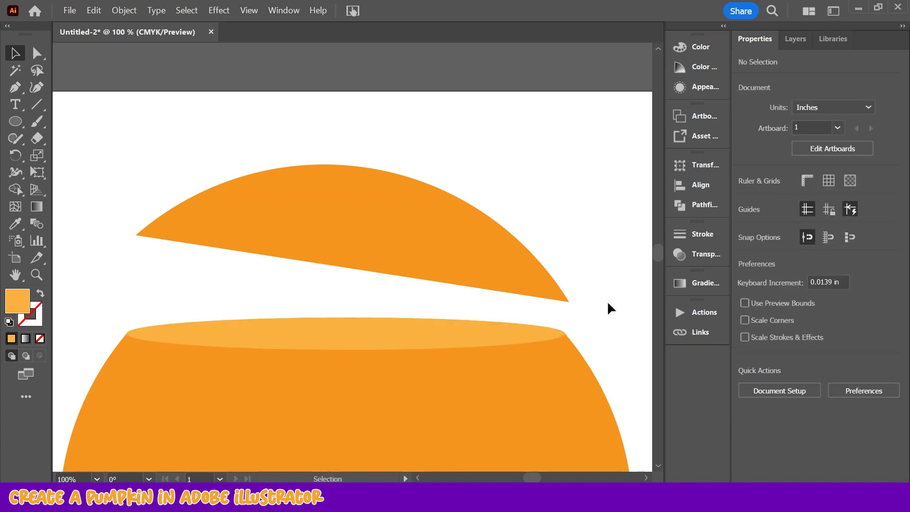
# Duplicate the light orange ellipse in front and scale the copy down to about 5.32 in wide and 0.39 in high
pyautogui.click(361, 345)
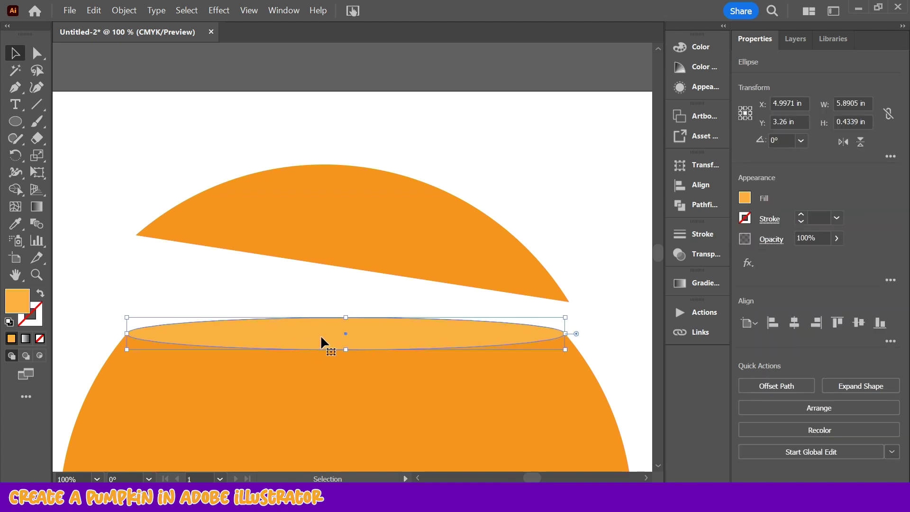
pyautogui.hotkey('ctrl', 'c')
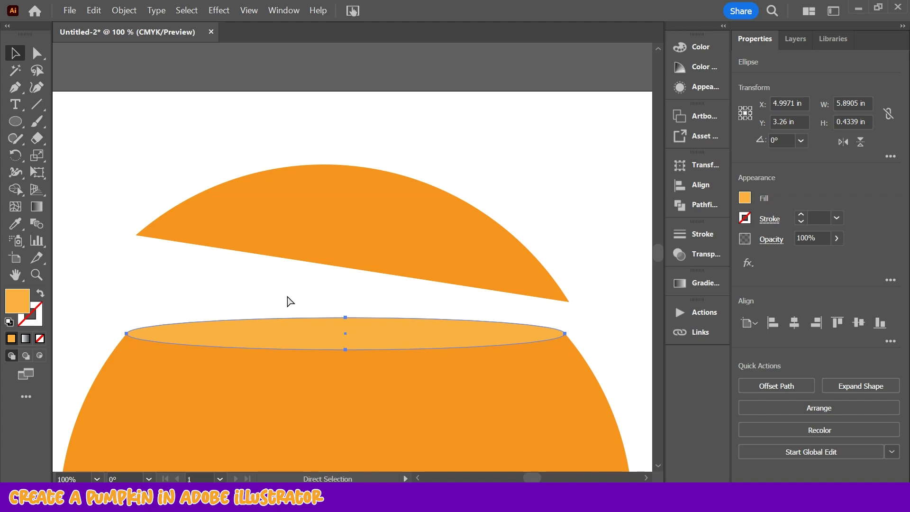
pyautogui.hotkey('ctrl', 'f')
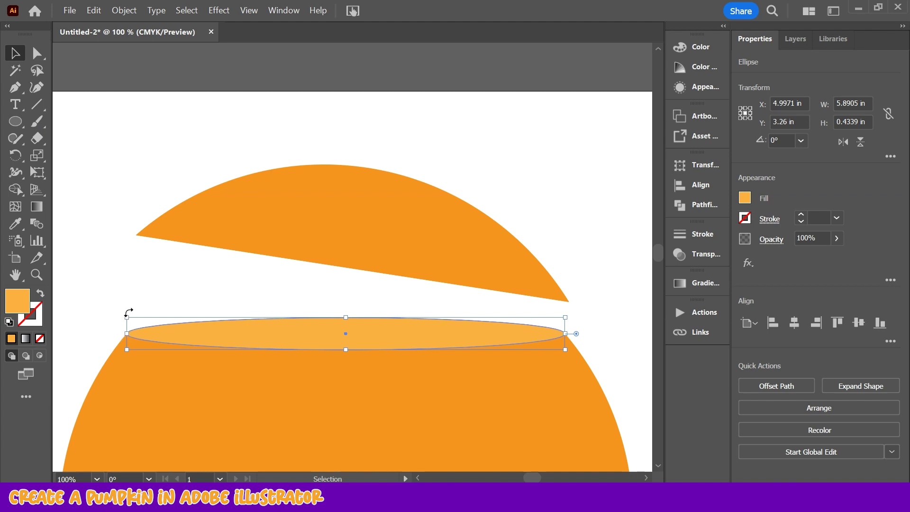
pyautogui.moveTo(127, 317); pyautogui.dragTo(138, 317)
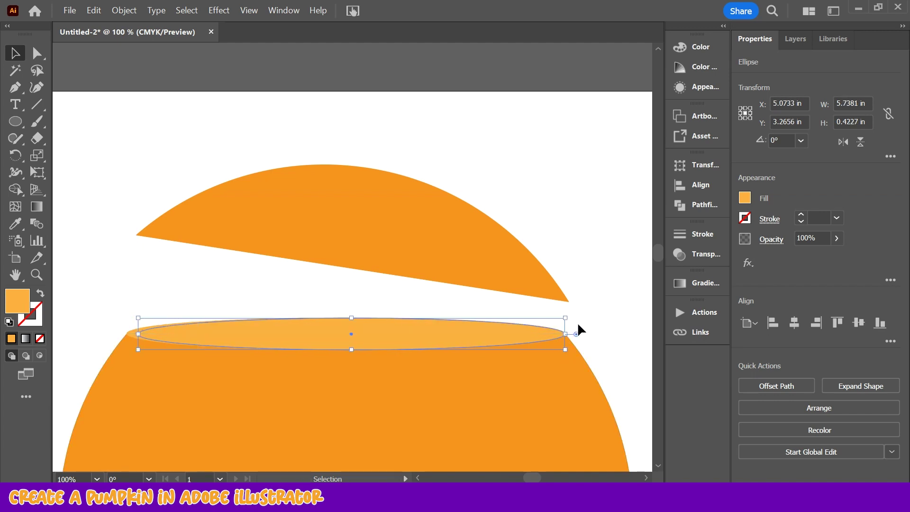
pyautogui.moveTo(562, 352); pyautogui.dragTo(547, 349)
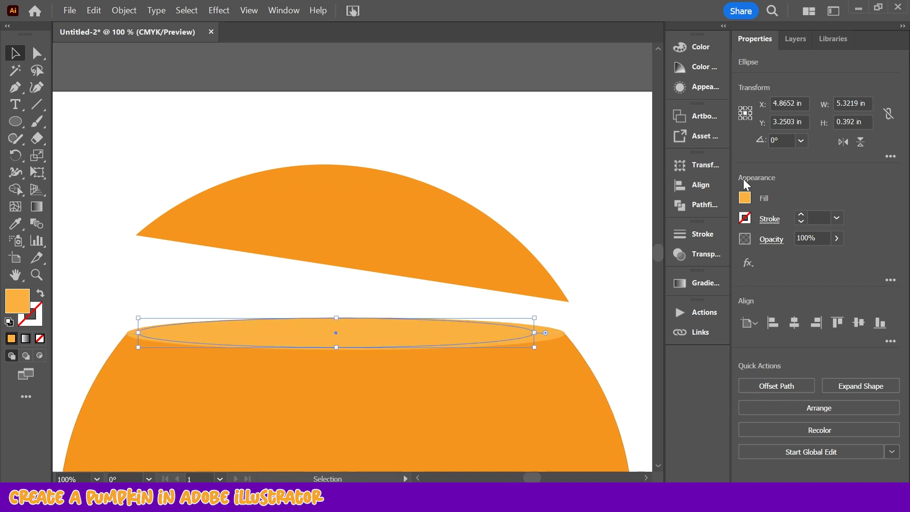
# Fill the smaller ellipse with the orange swatch and darken that swatch to C=0 M=50 Y=100 K=36
pyautogui.click(744, 199)
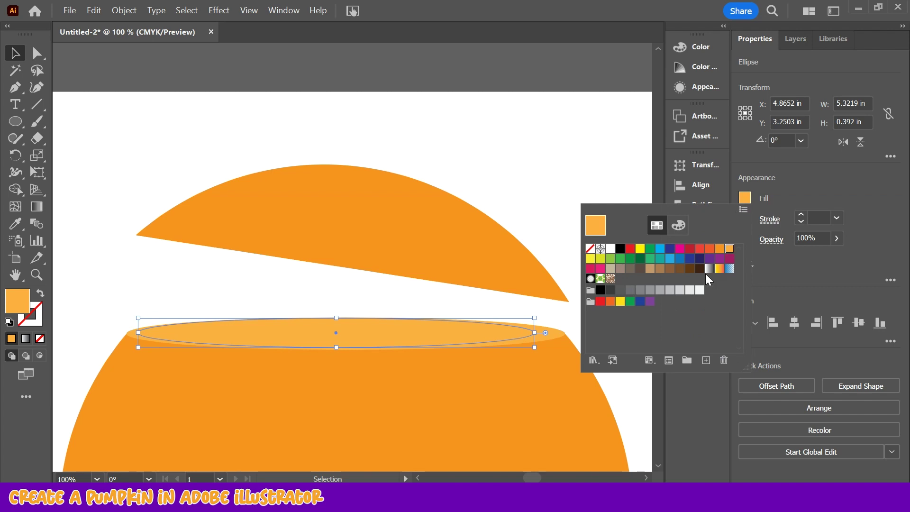
pyautogui.click(711, 250)
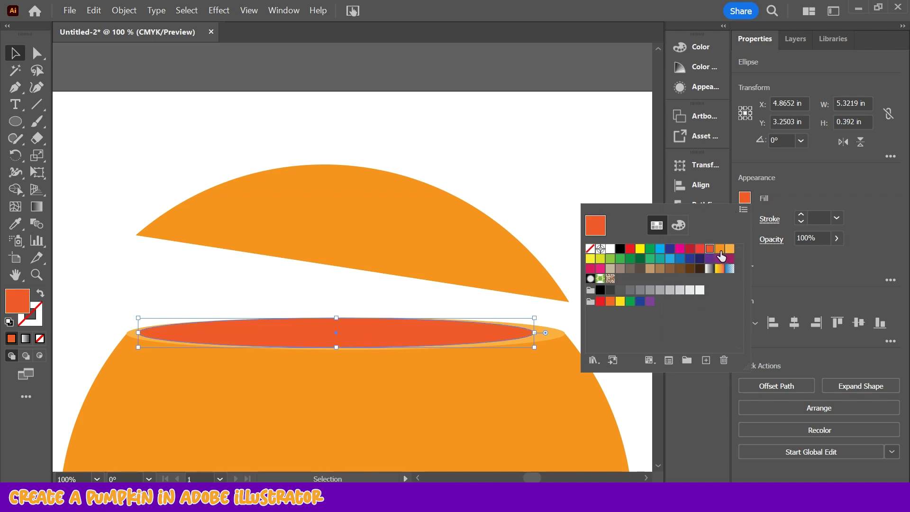
pyautogui.click(719, 250)
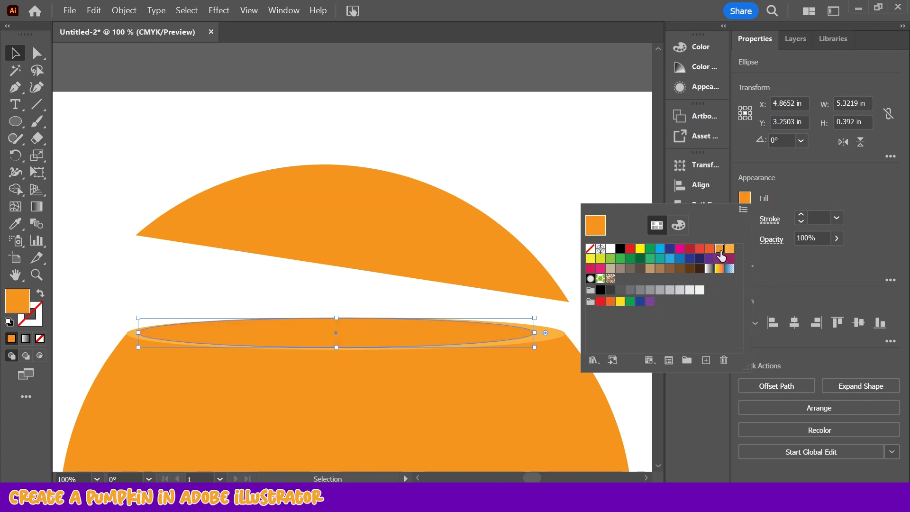
pyautogui.doubleClick(601, 223)
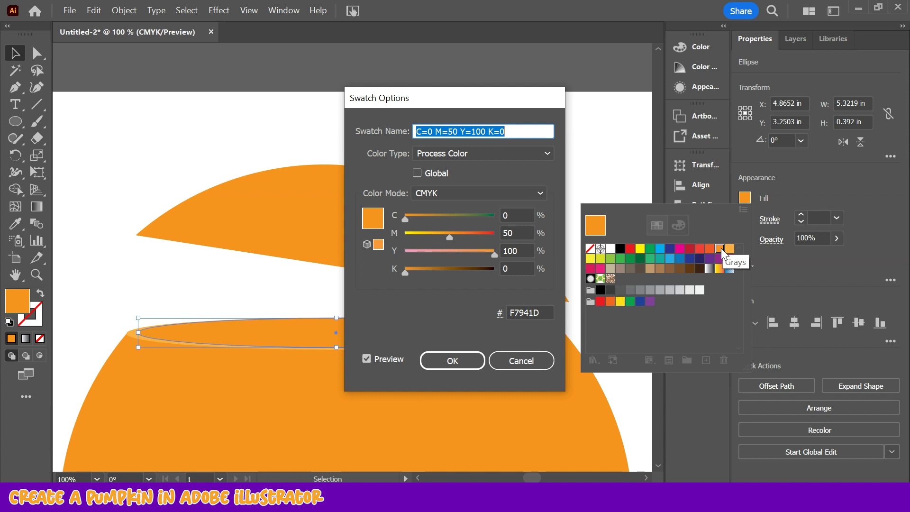
pyautogui.moveTo(406, 271); pyautogui.dragTo(437, 272)
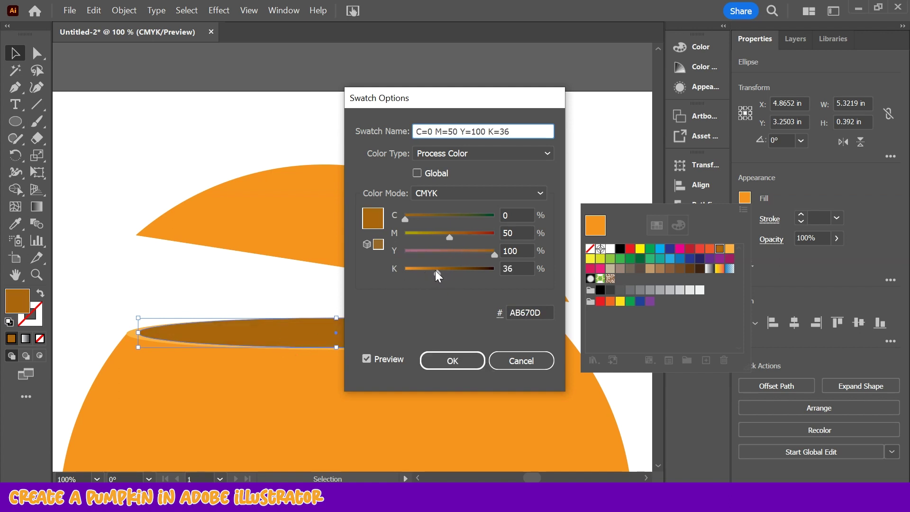
pyautogui.moveTo(436, 270)
pyautogui.mouseDown()
pyautogui.moveTo(429, 271)
pyautogui.moveTo(436, 271)
pyautogui.mouseUp()
pyautogui.click(477, 361)
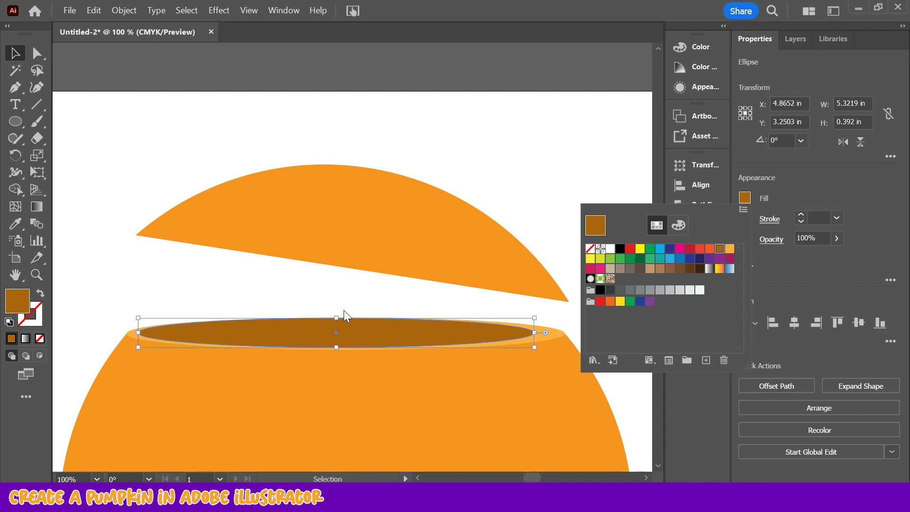
pyautogui.click(736, 195)
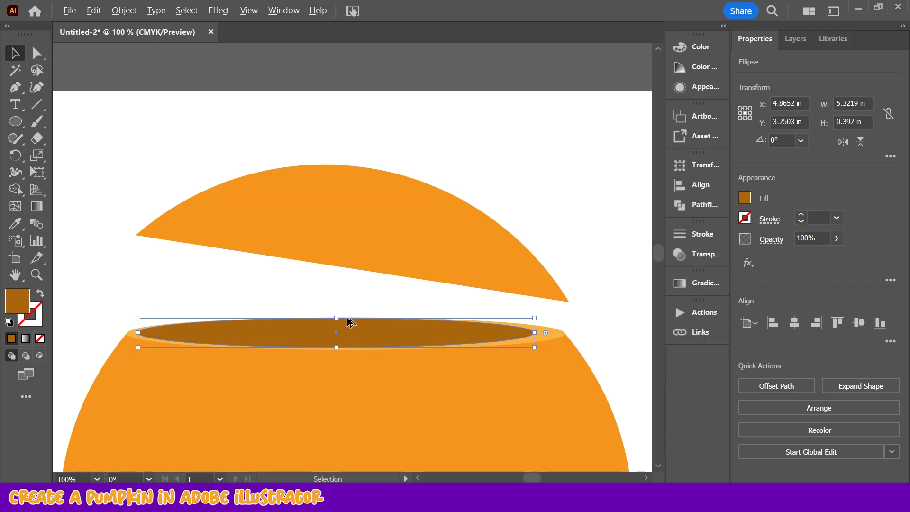
# Flatten the brown ellipse to about 0.33 in high so the light orange rim shows above and below it
pyautogui.hotkey('ctrl', '-')
pyautogui.hotkey('ctrl', '+')
pyautogui.hotkey('ctrl', '+')
pyautogui.hotkey('ctrl', '+')
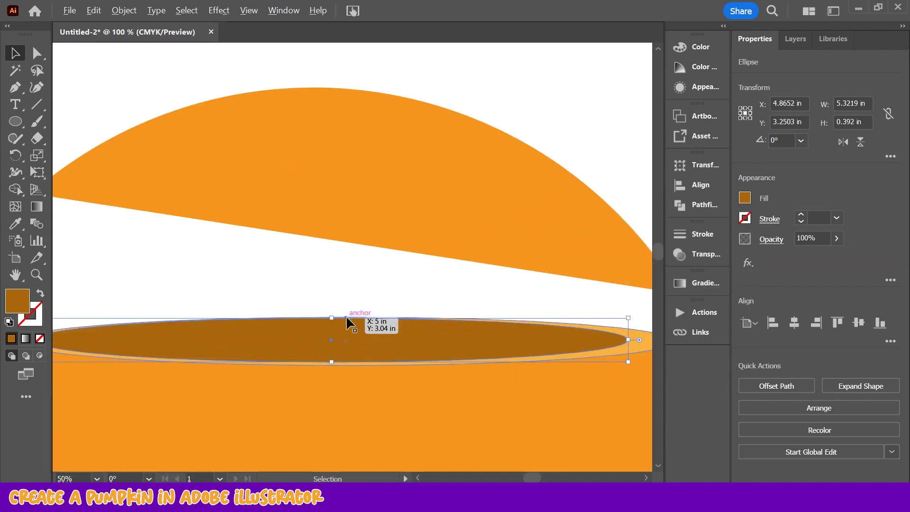
pyautogui.moveTo(327, 316); pyautogui.dragTo(328, 325)
pyautogui.moveTo(331, 379); pyautogui.dragTo(325, 372)
pyautogui.scroll(-1, 325, 372)
pyautogui.scroll(-1, 325, 373)
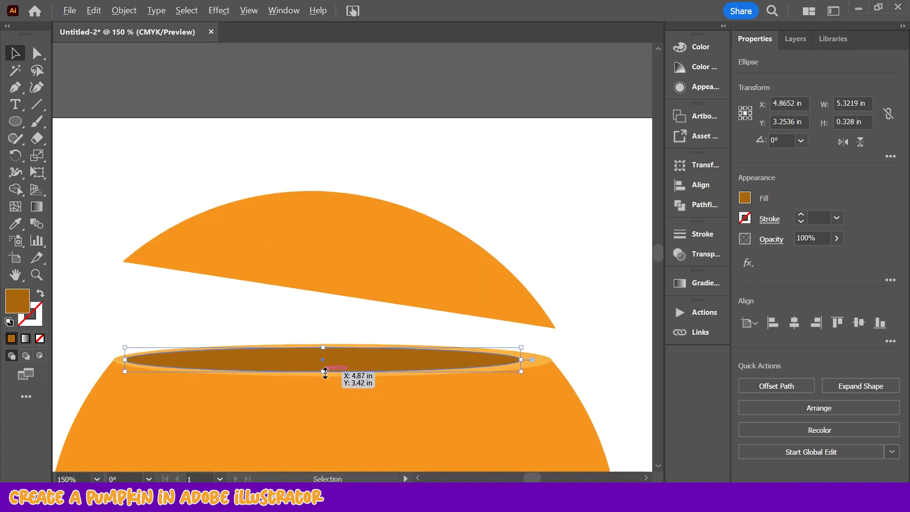
pyautogui.click(120, 314)
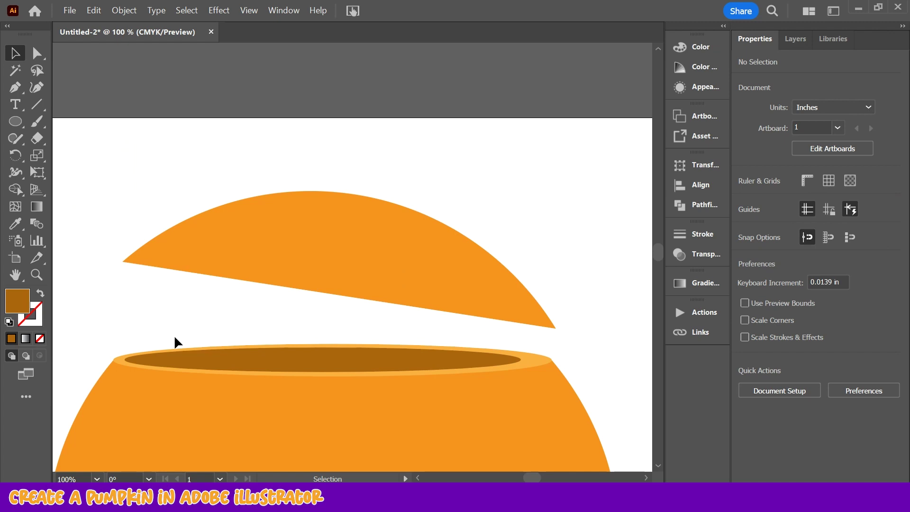
# Stretch the brown ellipse's right end outward so the light orange rim is even on both sides
pyautogui.click(236, 364)
pyautogui.scroll(2, 543, 361)
pyautogui.moveTo(504, 363); pyautogui.dragTo(539, 363)
pyautogui.click(585, 292)
pyautogui.click(496, 372)
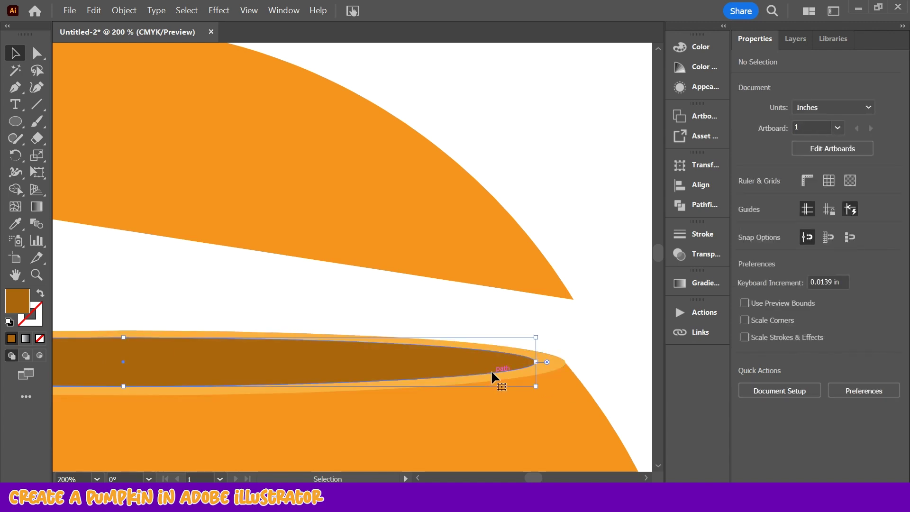
pyautogui.moveTo(536, 361); pyautogui.dragTo(543, 361)
pyautogui.click(582, 305)
pyautogui.scroll(-2, 482, 369)
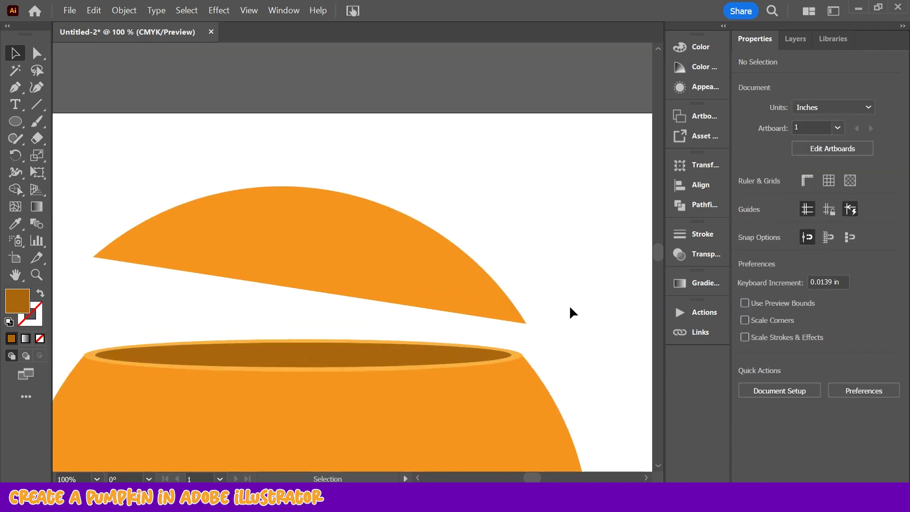
pyautogui.scroll(-2, 570, 311)
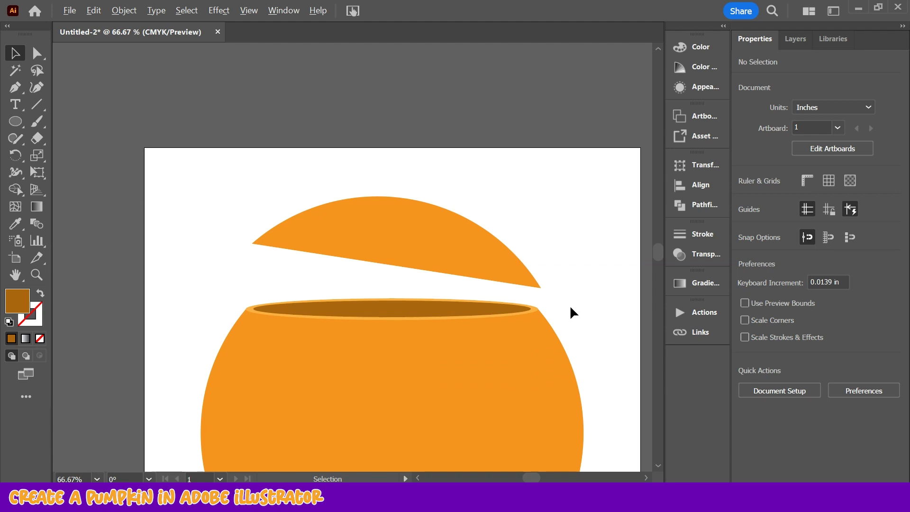
# Lower the brown ellipse's upper edge slightly to thicken the light orange rim at the back
pyautogui.scroll(5, 422, 304)
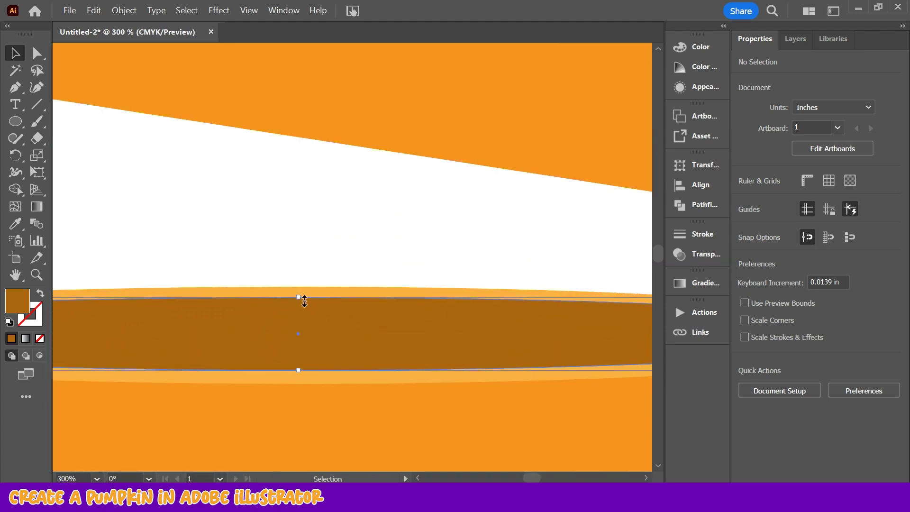
pyautogui.click(300, 299)
pyautogui.moveTo(299, 298); pyautogui.dragTo(299, 304)
pyautogui.hotkey('ctrl', 'shift', 'a')
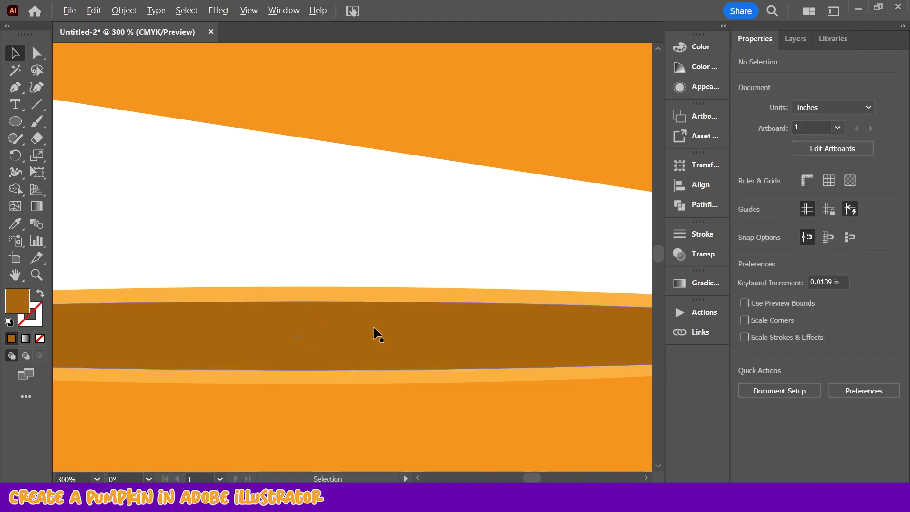
# Draw a brown ellipse about 2.15 in wide and 1.29 in high on the body's upper left as an eye
pyautogui.scroll(-2, 364, 288)
pyautogui.scroll(-3, 365, 292)
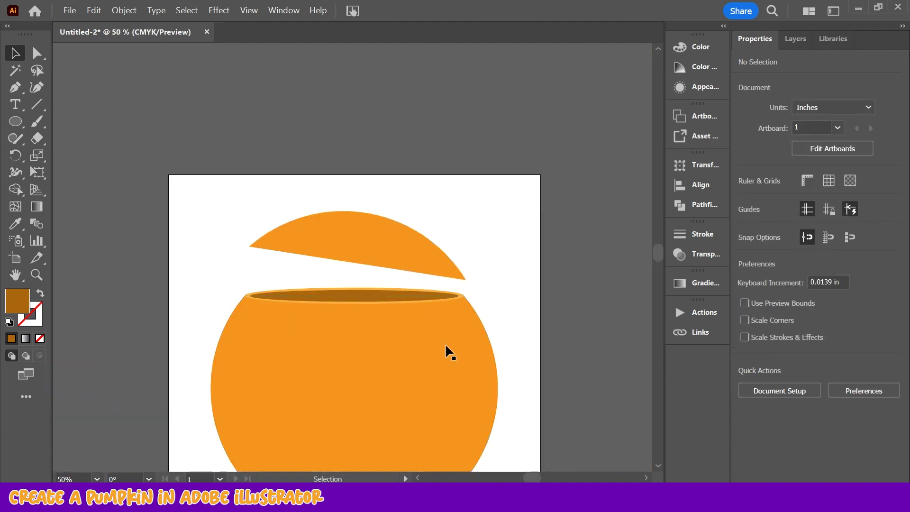
pyautogui.scroll(-3, 446, 343)
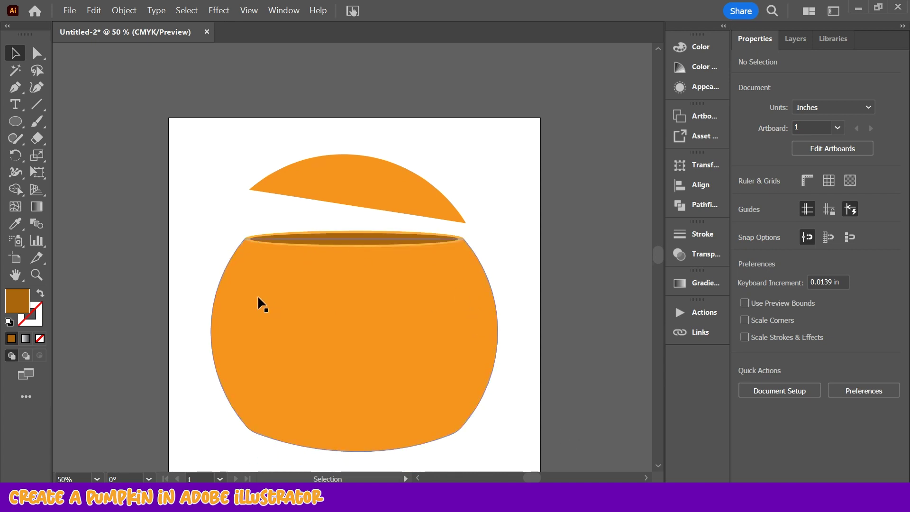
pyautogui.click(16, 121)
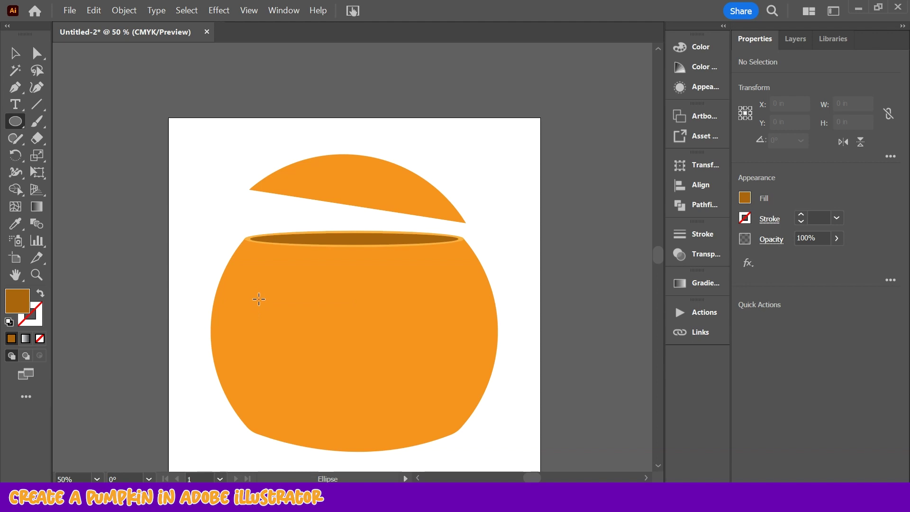
pyautogui.moveTo(252, 304)
pyautogui.mouseDown()
pyautogui.moveTo(341, 350)
pyautogui.moveTo(333, 354)
pyautogui.moveTo(329, 311)
pyautogui.mouseUp()
pyautogui.press('v')
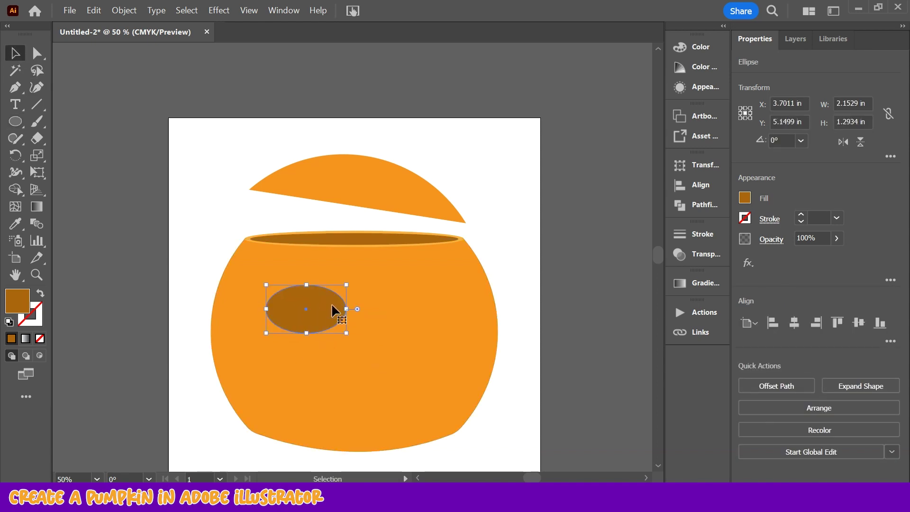
# Convert the eye ellipse's left and right anchor points to corners to make a pointed eye shape
pyautogui.scroll(-1, 331, 303)
pyautogui.scroll(2, 331, 303)
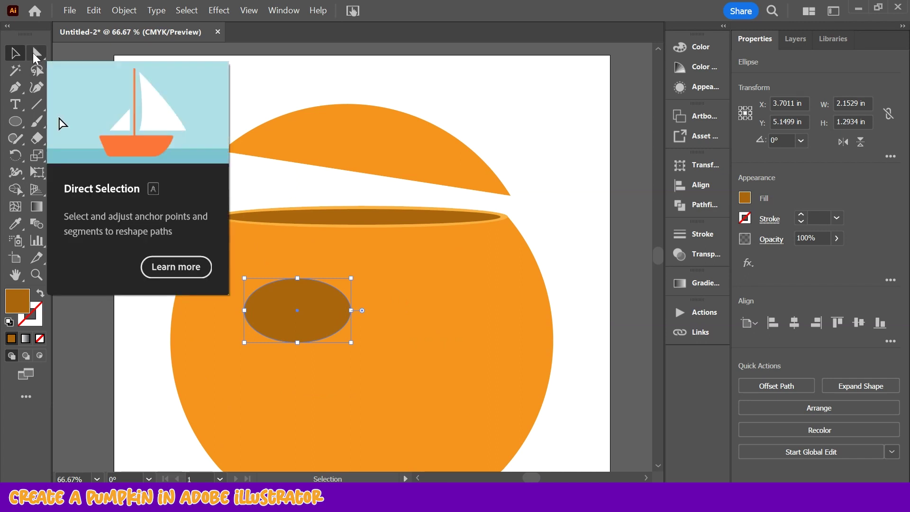
pyautogui.press('a')
pyautogui.click(244, 310)
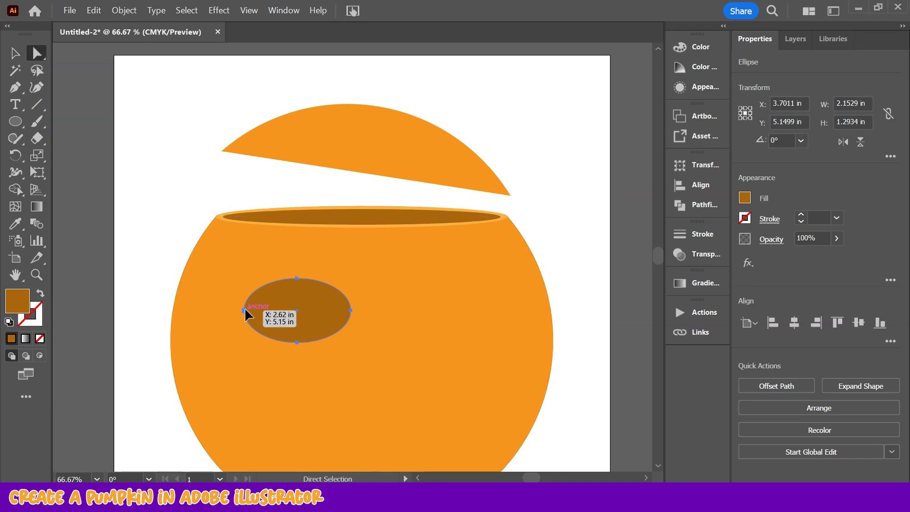
pyautogui.keyDown('shift'); pyautogui.click(351, 311); pyautogui.keyUp('shift')
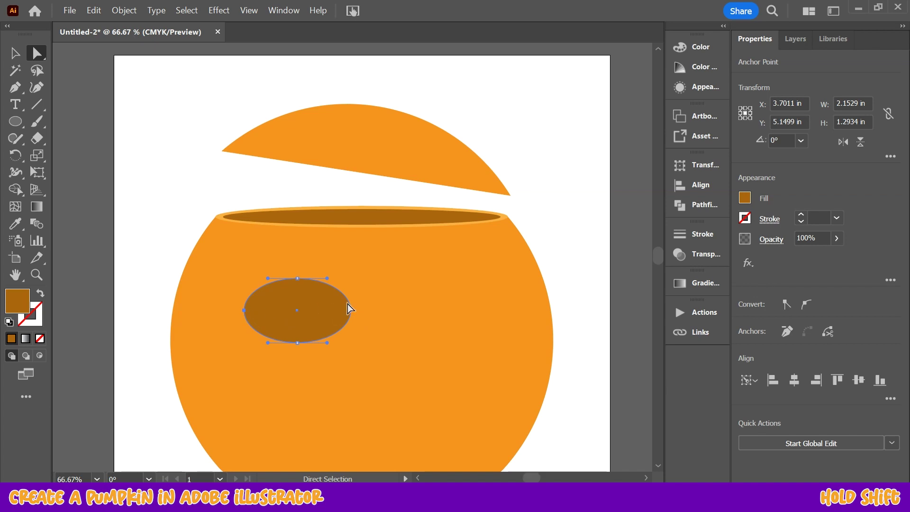
pyautogui.click(786, 304)
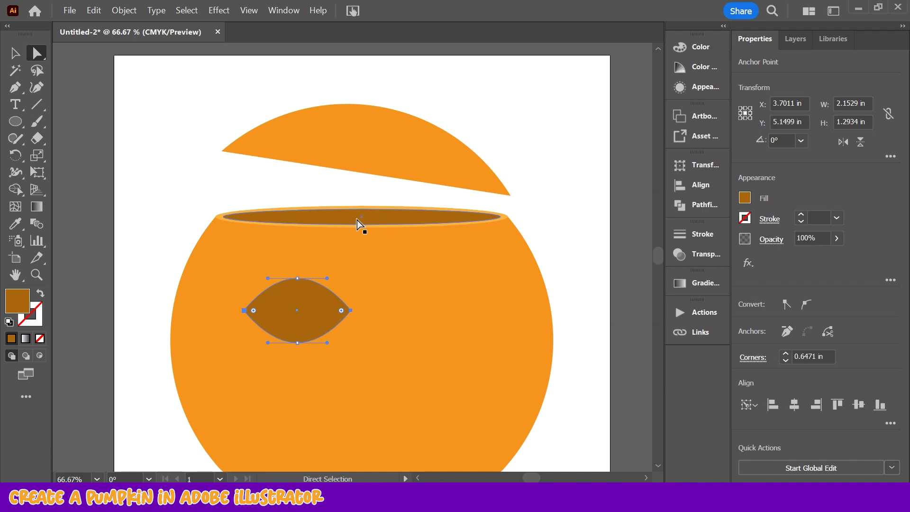
# Apply a horizontal Arc warp to the pointed eye shape, bending it strongly upward into a crescent, and expand its appearance
pyautogui.click(218, 11)
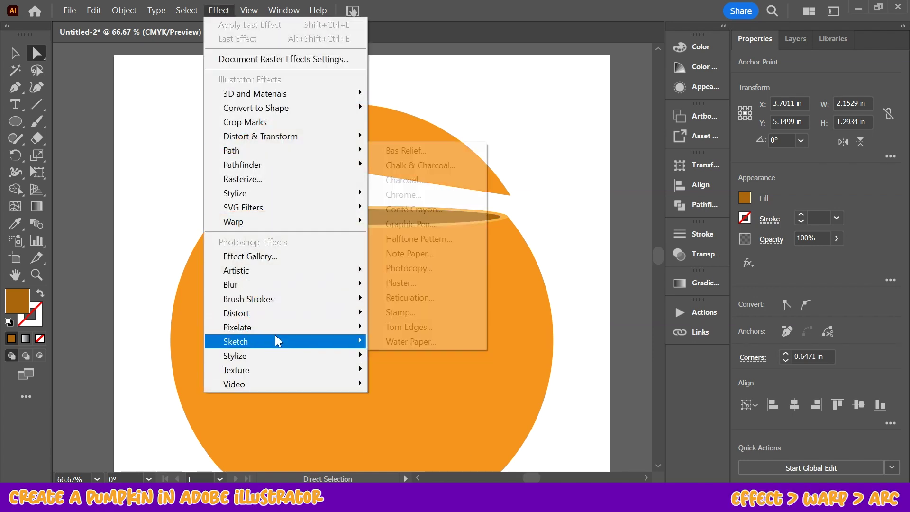
pyautogui.moveTo(279, 219)
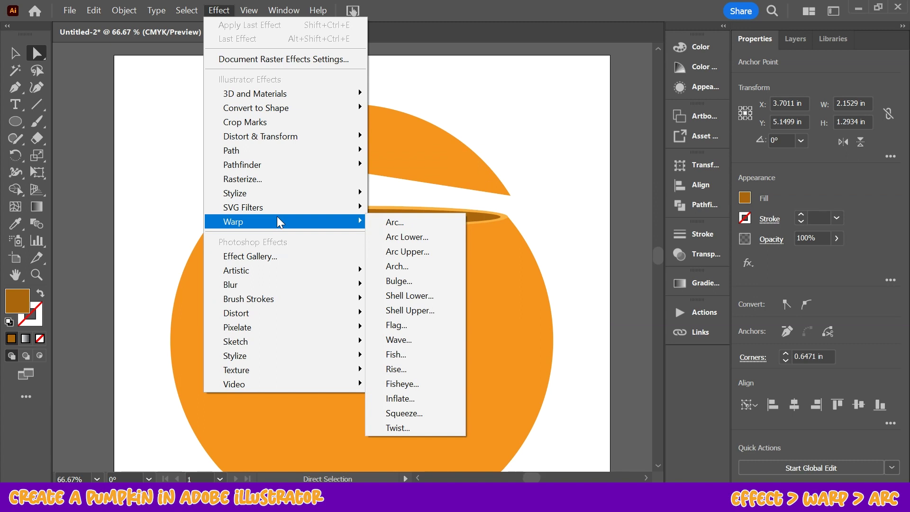
pyautogui.click(401, 221)
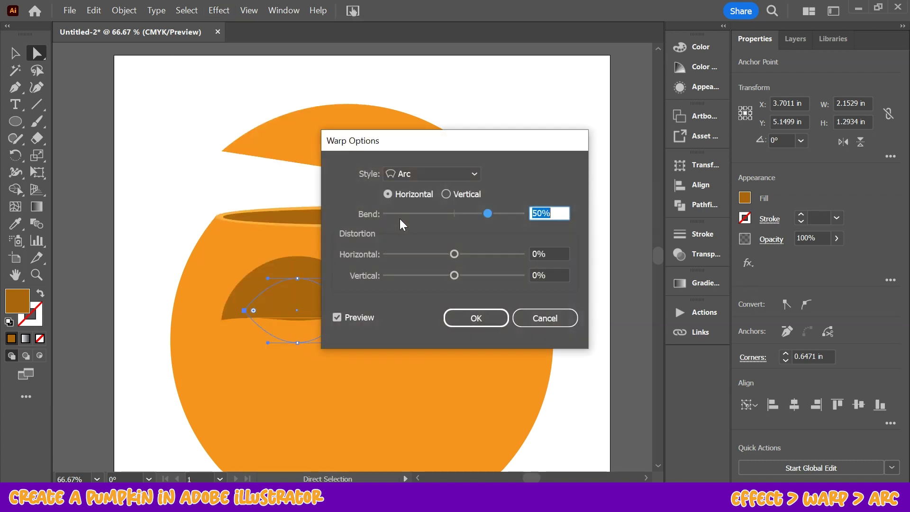
pyautogui.moveTo(454, 137); pyautogui.dragTo(548, 117)
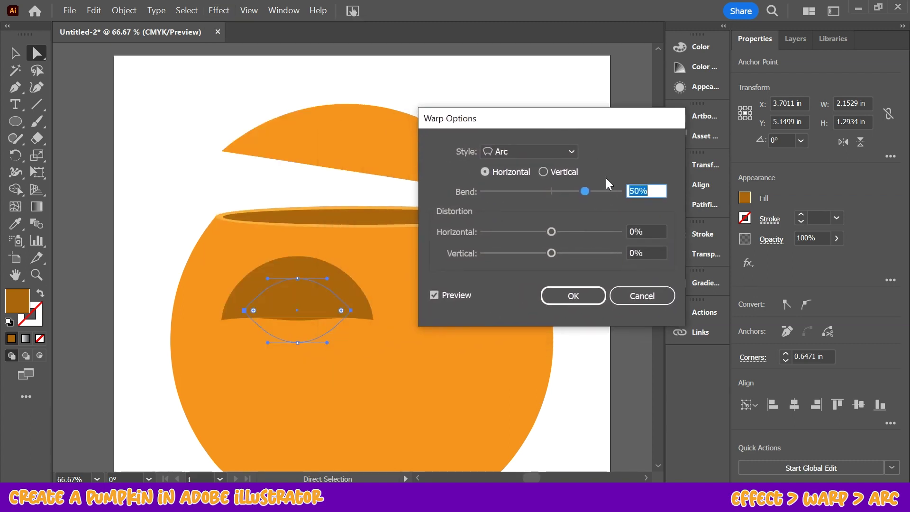
pyautogui.moveTo(587, 189); pyautogui.dragTo(598, 190)
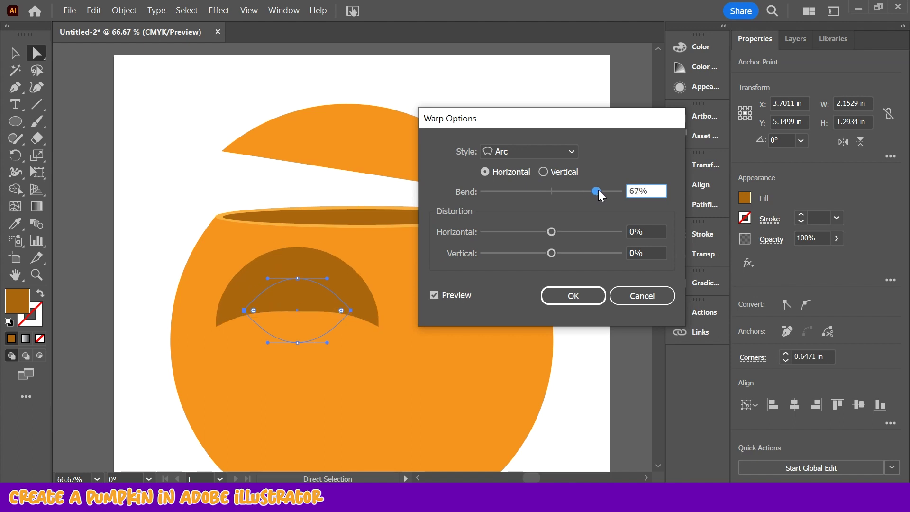
pyautogui.moveTo(640, 191); pyautogui.dragTo(623, 195)
pyautogui.write('6')
pyautogui.click(573, 296)
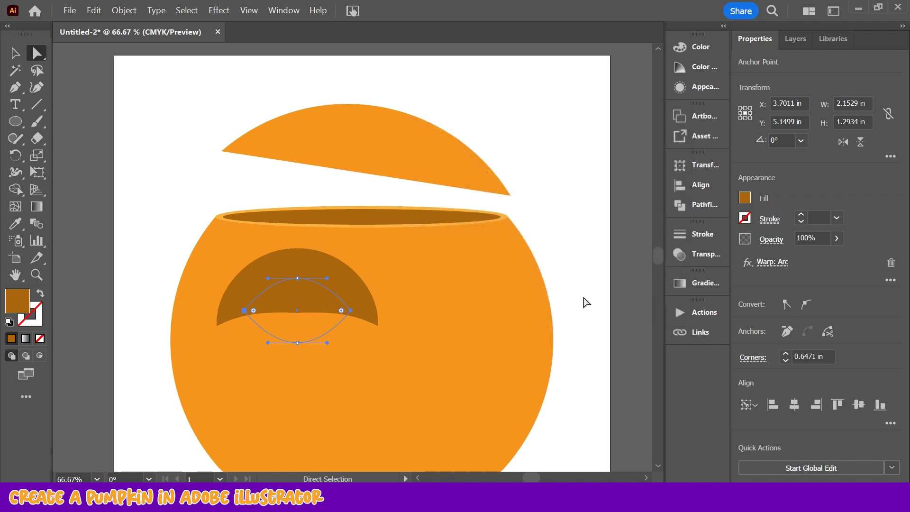
pyautogui.click(124, 14)
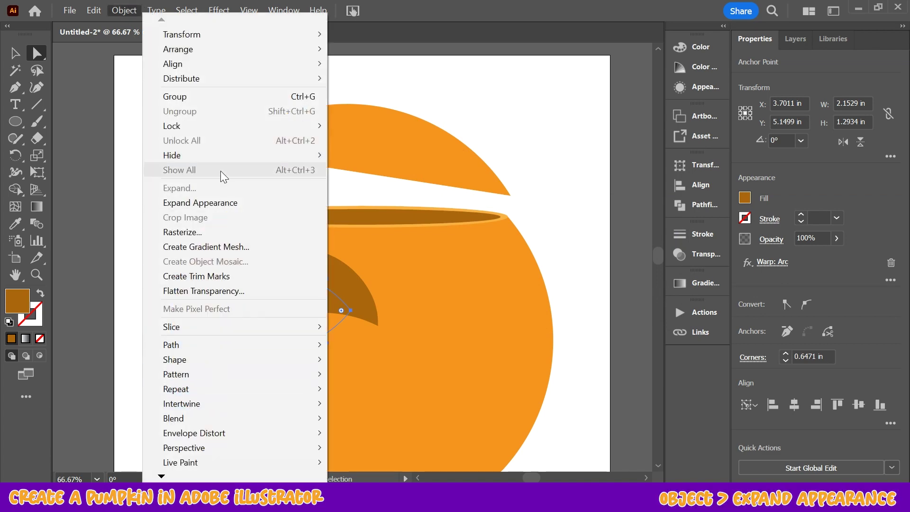
pyautogui.click(220, 203)
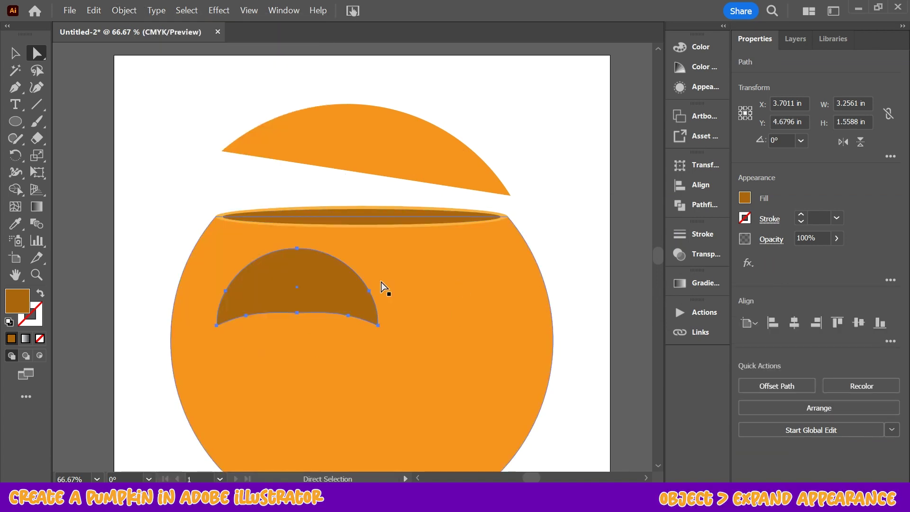
# Scale the crescent eye down to about 1.76 by 0.81 in and place it on the body's upper left
pyautogui.click(16, 53)
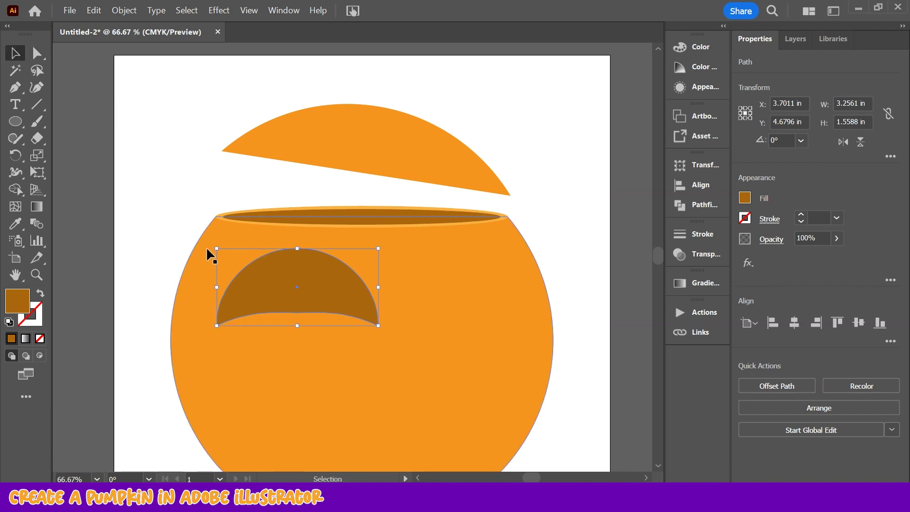
pyautogui.moveTo(219, 247); pyautogui.dragTo(292, 278)
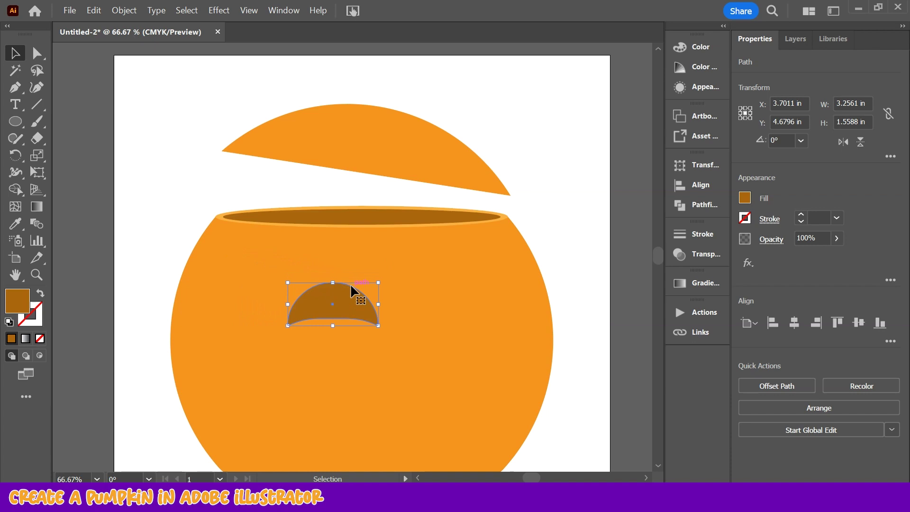
pyautogui.moveTo(350, 301); pyautogui.dragTo(319, 311)
# Duplicate the crescent eye in place and shift the front copy slightly to the right and down
pyautogui.hotkey('ctrl', '=')
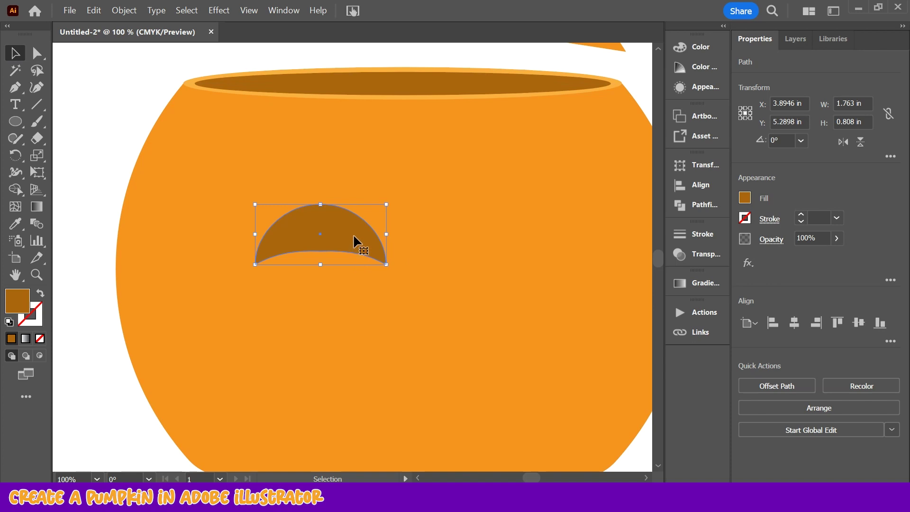
pyautogui.hotkey('ctrl', 'c')
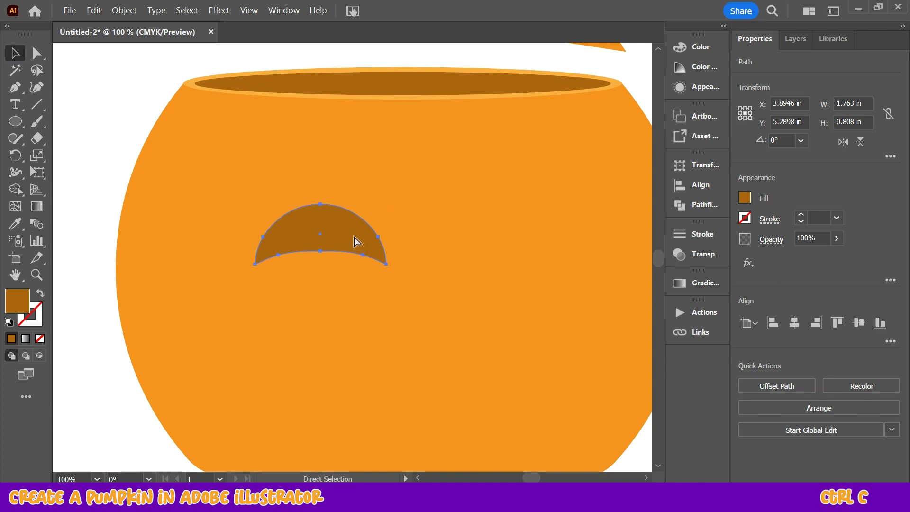
pyautogui.hotkey('ctrl', 'f')
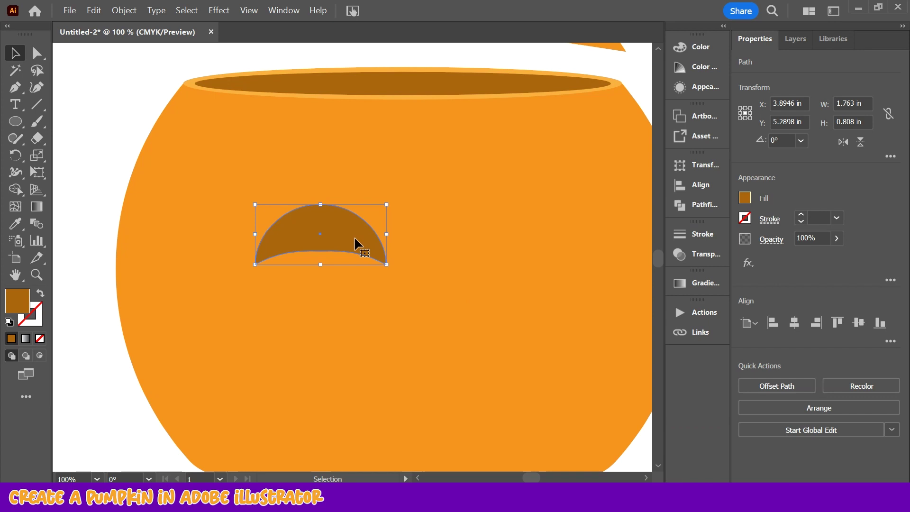
pyautogui.moveTo(332, 233); pyautogui.dragTo(340, 235)
# Fill the rear crescent with the rim's light orange so it forms the eye's carved edge
pyautogui.moveTo(259, 255); pyautogui.dragTo(251, 249)
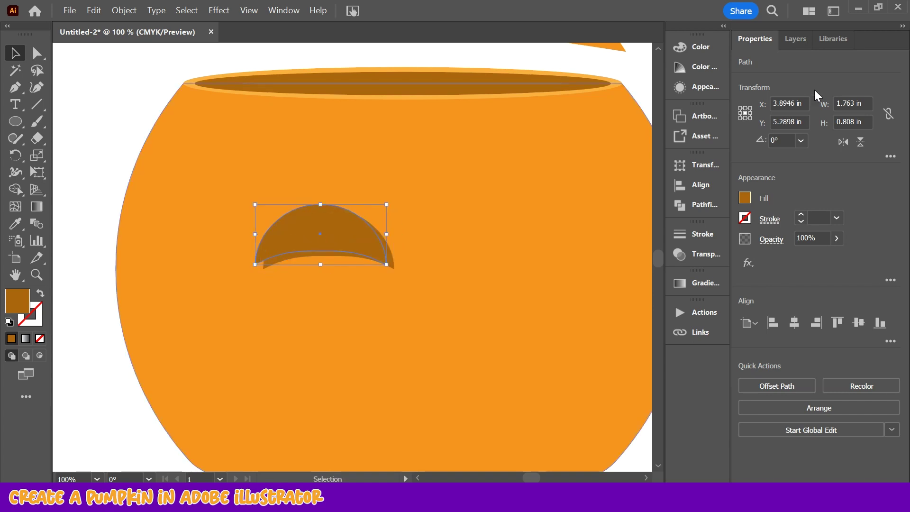
pyautogui.click(745, 198)
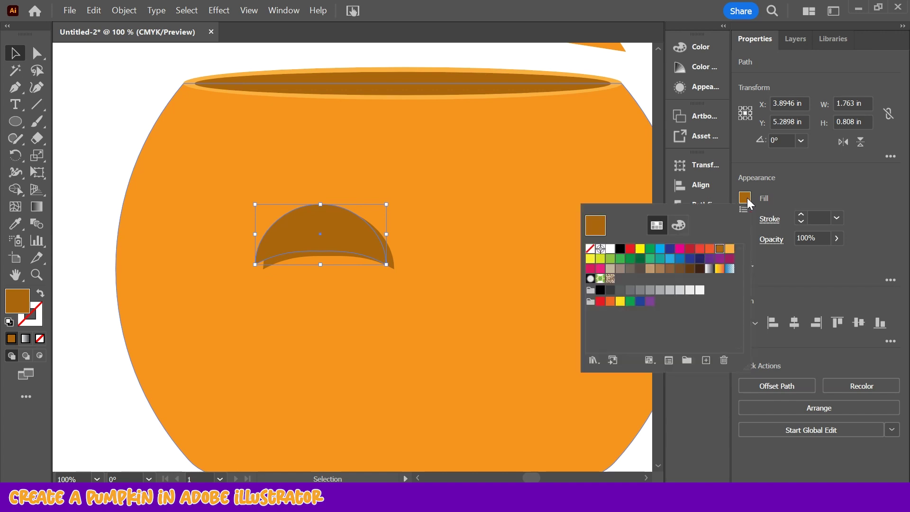
pyautogui.click(729, 249)
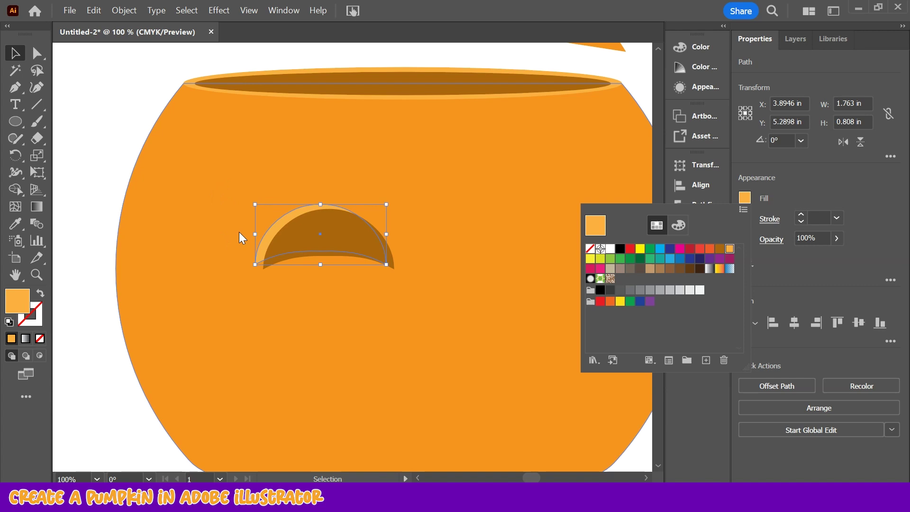
pyautogui.press('Escape')
# Move the brown front crescent slightly lower to thicken the light orange edge above it
pyautogui.moveTo(388, 262); pyautogui.dragTo(371, 250)
pyautogui.click(371, 249)
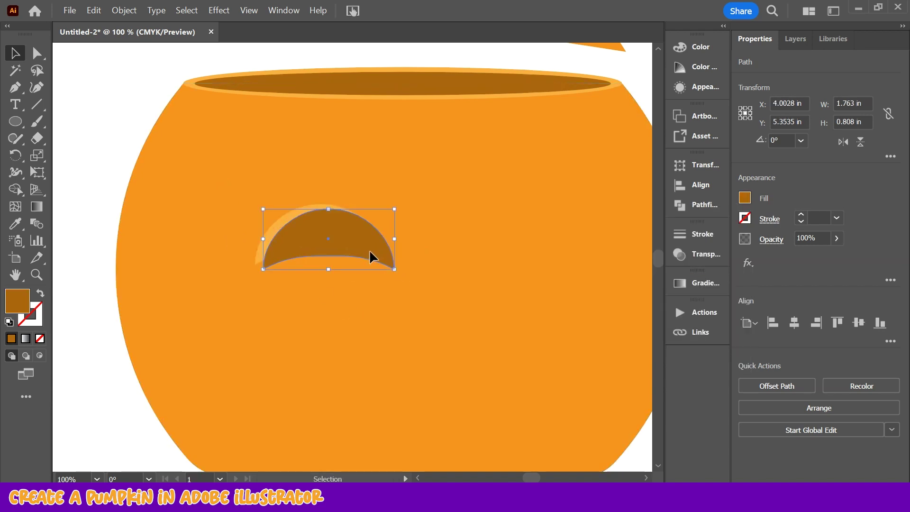
pyautogui.moveTo(369, 253); pyautogui.dragTo(369, 256)
pyautogui.click(465, 219)
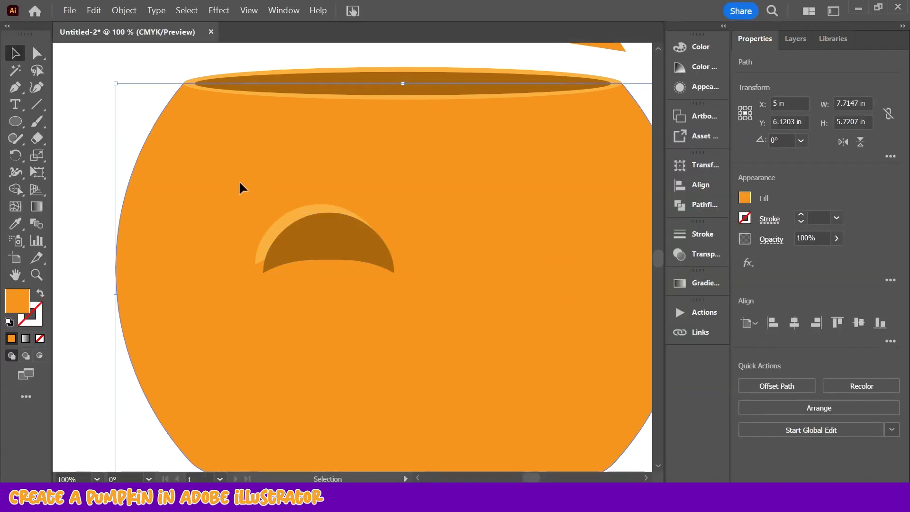
# Trim off the part of the brown crescent that extends beyond the light orange one with the Shape Builder
pyautogui.click(309, 241)
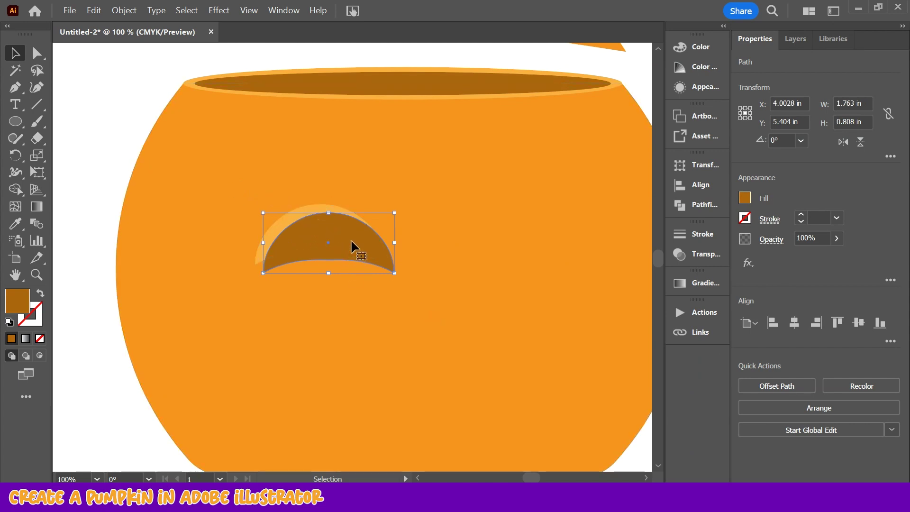
pyautogui.keyDown('shift'); pyautogui.click(312, 207); pyautogui.keyUp('shift')
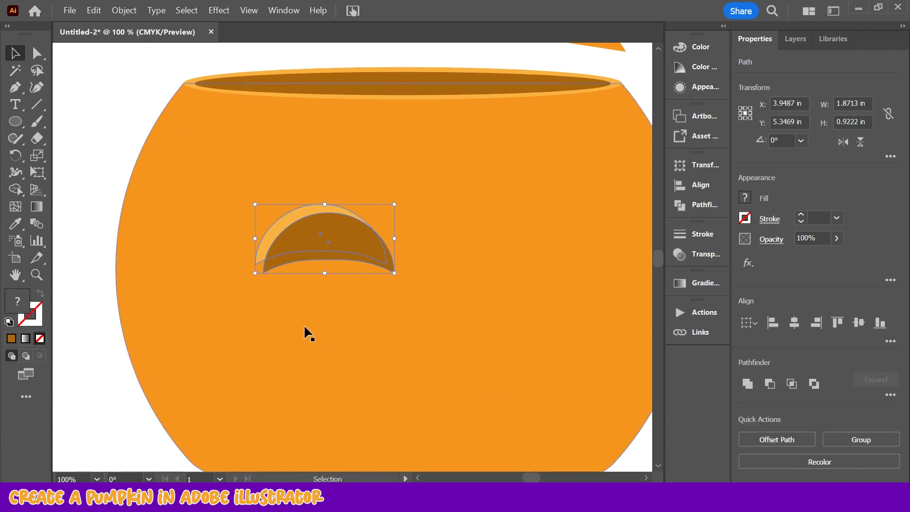
pyautogui.scroll(-1, 306, 303)
pyautogui.keyDown('alt'); pyautogui.scroll(2, 306, 302); pyautogui.keyUp('alt')
pyautogui.scroll(-1, 307, 302)
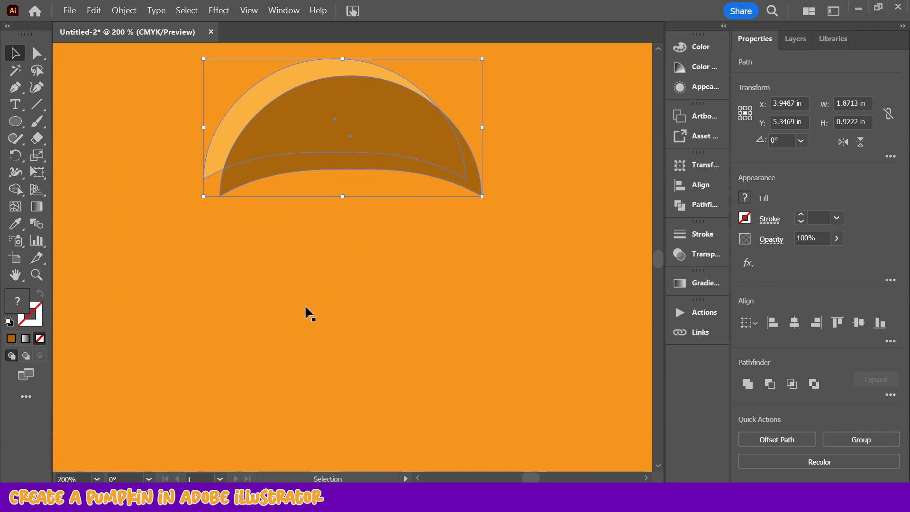
pyautogui.scroll(3, 305, 305)
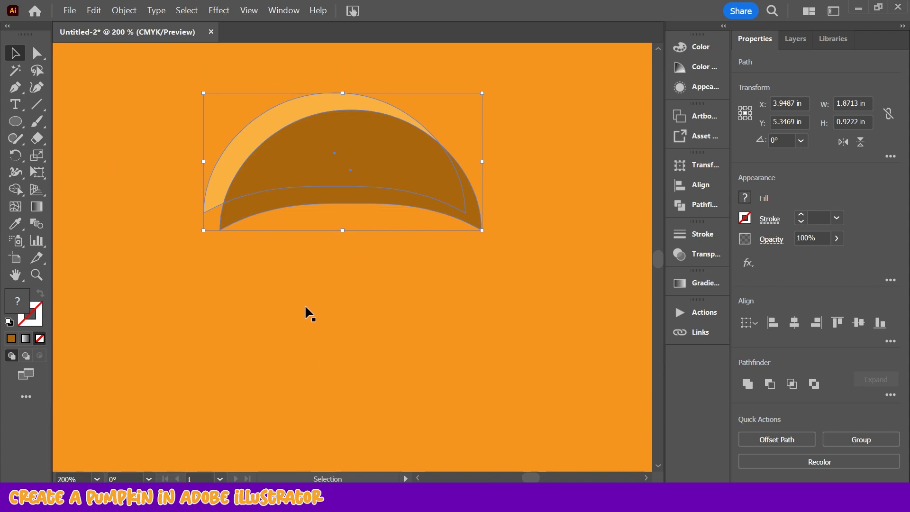
pyautogui.click(16, 189)
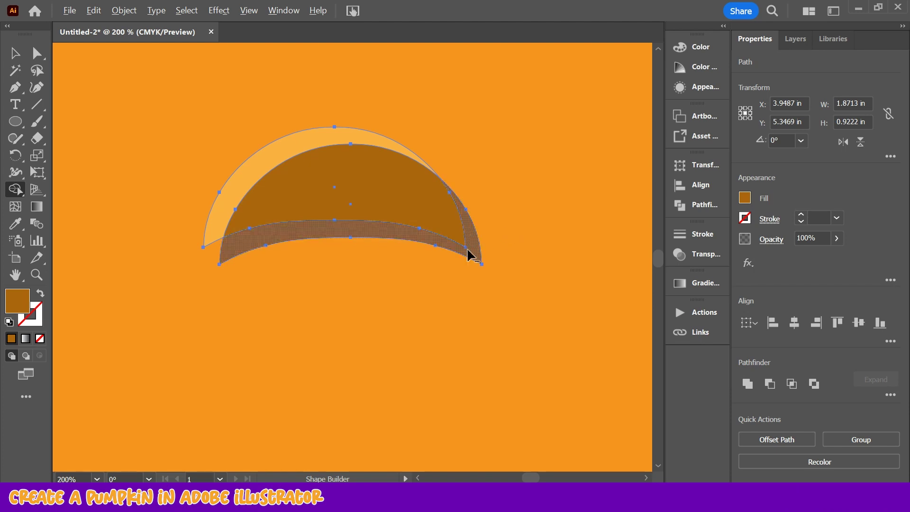
pyautogui.keyDown('alt'); pyautogui.click(323, 232); pyautogui.keyUp('alt')
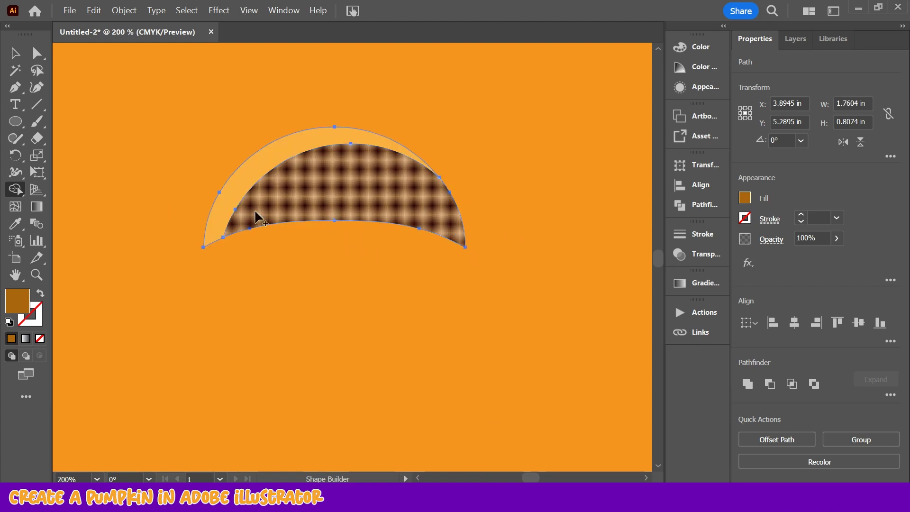
pyautogui.click(15, 53)
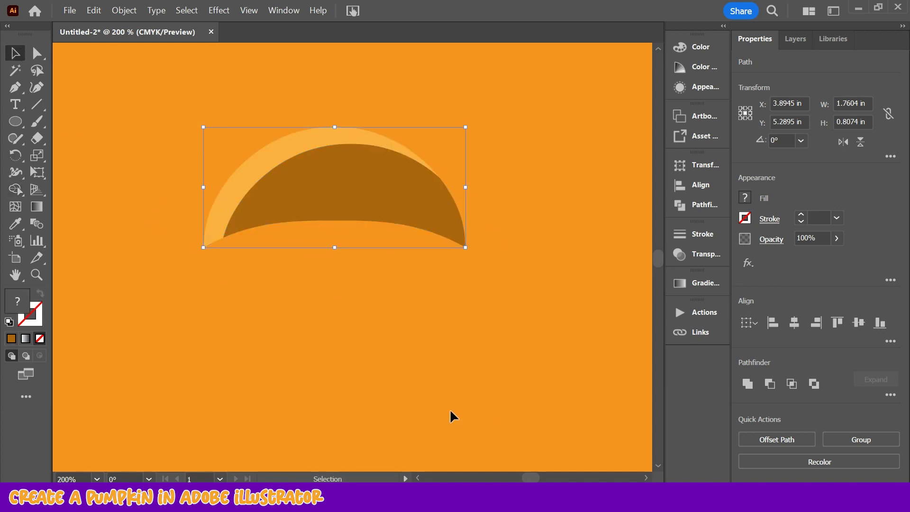
pyautogui.click(544, 365)
# Move both crescents of the finished eye about 0.32 in to the left on the pumpkin body
pyautogui.scroll(-3, 500, 362)
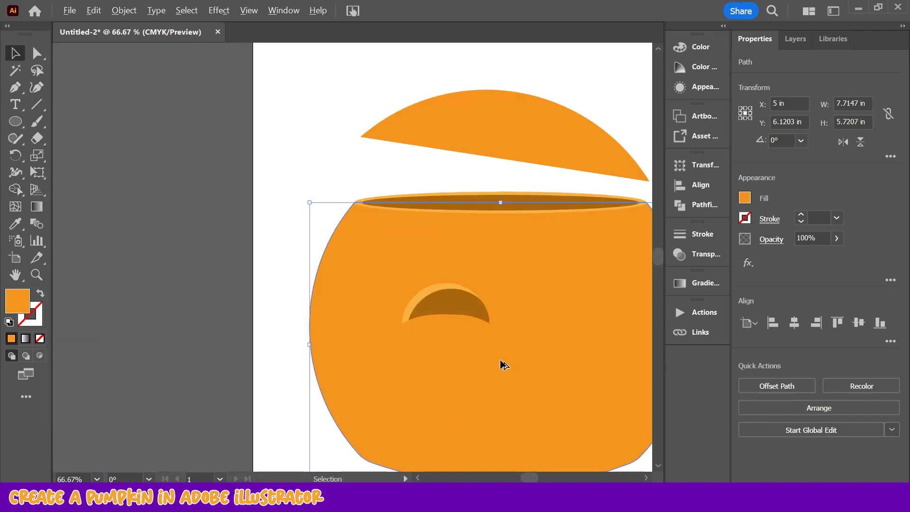
pyautogui.moveTo(536, 476); pyautogui.dragTo(538, 477)
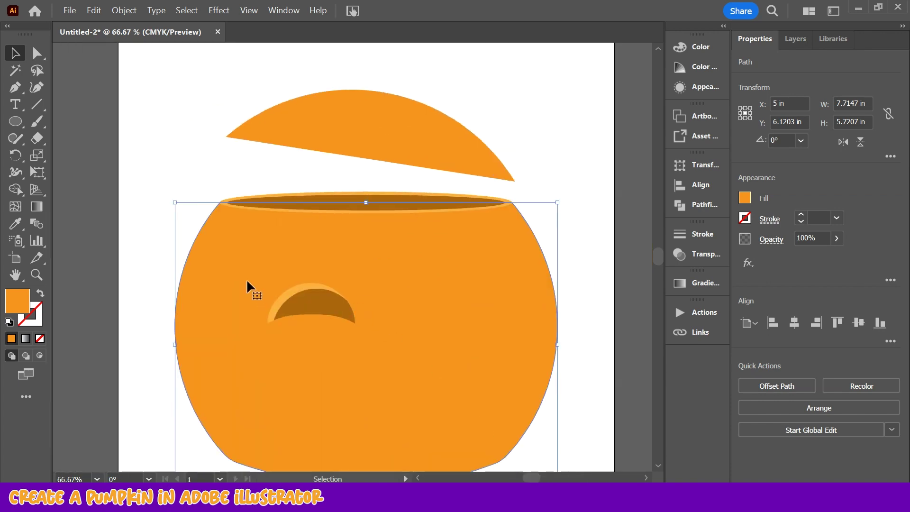
pyautogui.click(300, 291)
pyautogui.keyDown('shift'); pyautogui.click(324, 312); pyautogui.keyUp('shift')
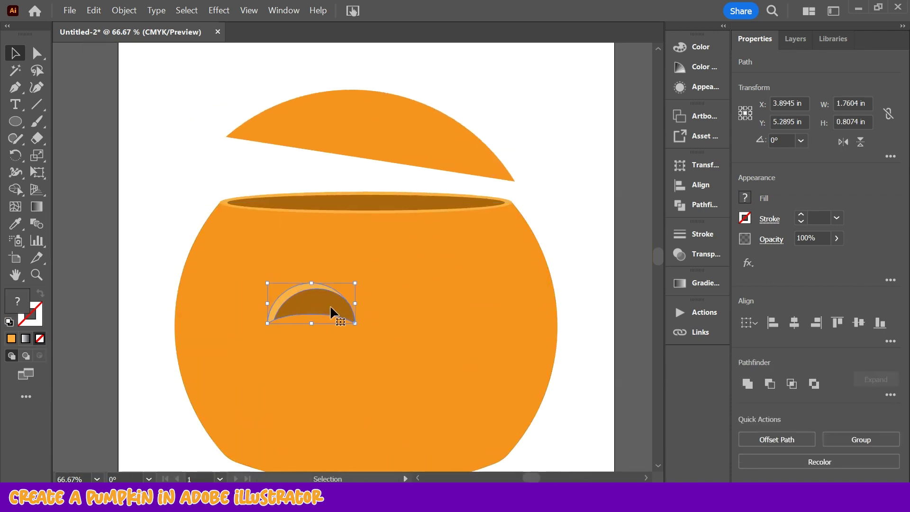
pyautogui.press('Left')
pyautogui.press('Left')
pyautogui.press('Left')
pyautogui.press('Left')
pyautogui.press('Left')
pyautogui.press('Left')
pyautogui.press('Left')
pyautogui.press('Left')
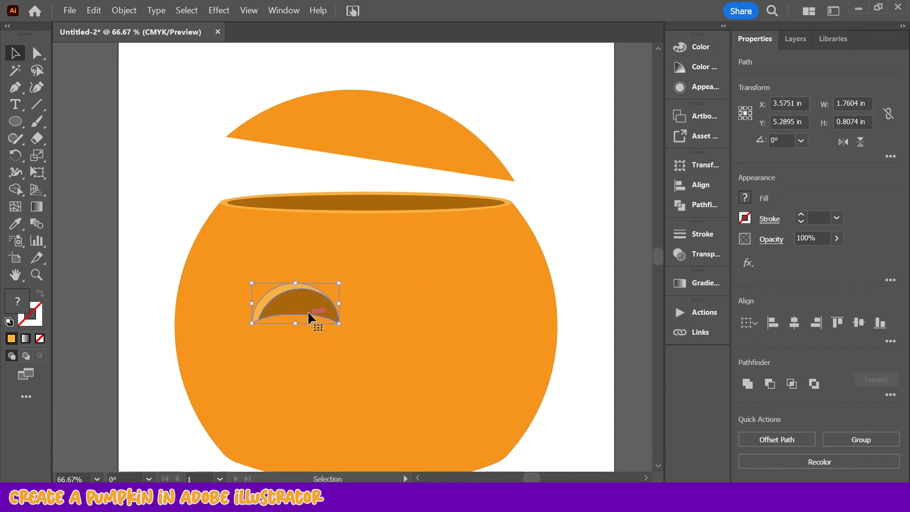
pyautogui.click(167, 197)
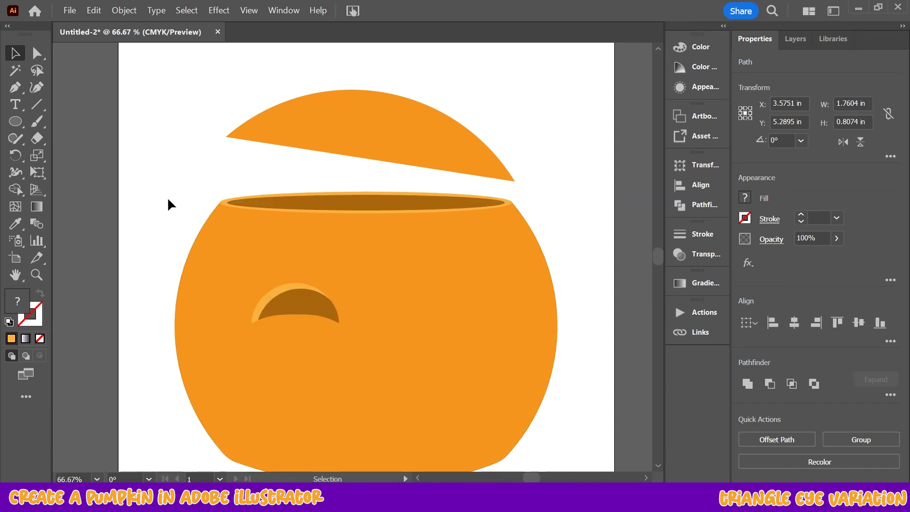
# Create a three-sided polygon with a 0.6944 in radius on the body's right side as a triangle eye
pyautogui.rightClick(11, 121)
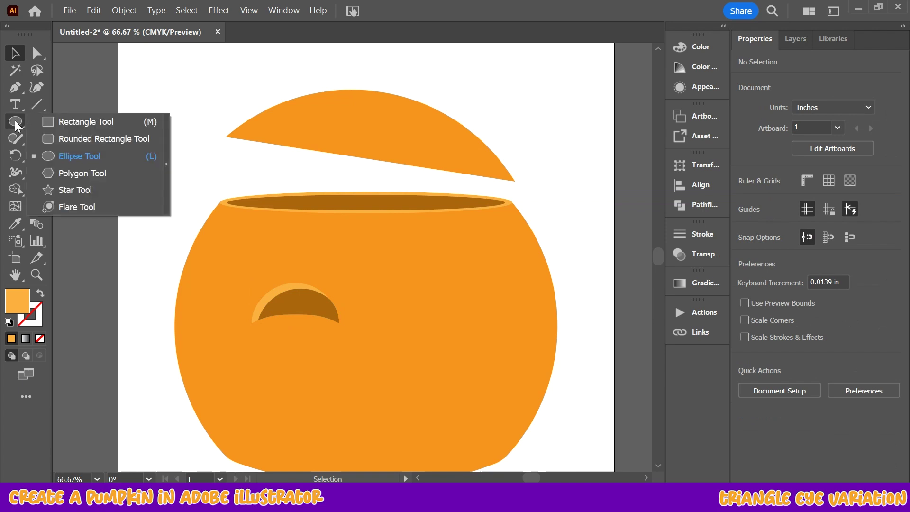
pyautogui.click(67, 174)
pyautogui.click(425, 308)
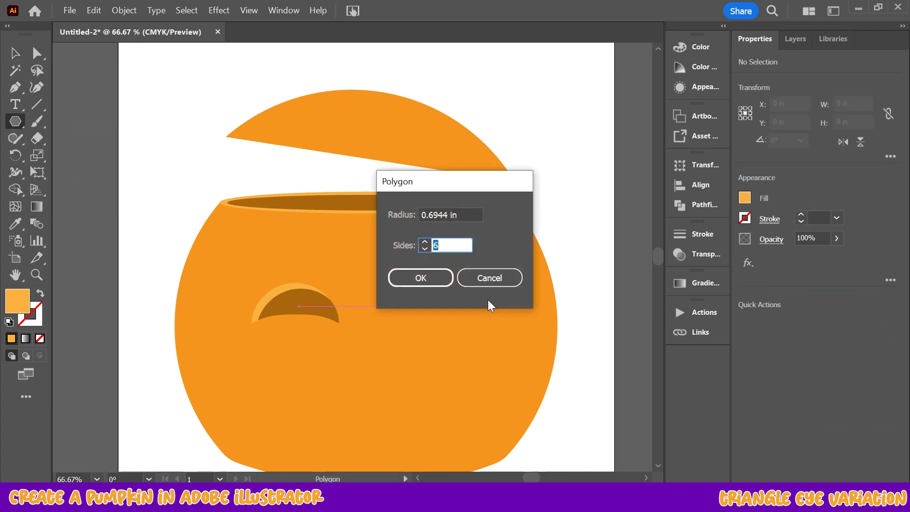
pyautogui.write('3')
pyautogui.click(431, 281)
# Enlarge the triangle eye to about 1.66 by 1.44 in and position it opposite the crescent eye
pyautogui.click(17, 55)
pyautogui.moveTo(455, 271); pyautogui.dragTo(475, 253)
pyautogui.moveTo(449, 304); pyautogui.dragTo(445, 311)
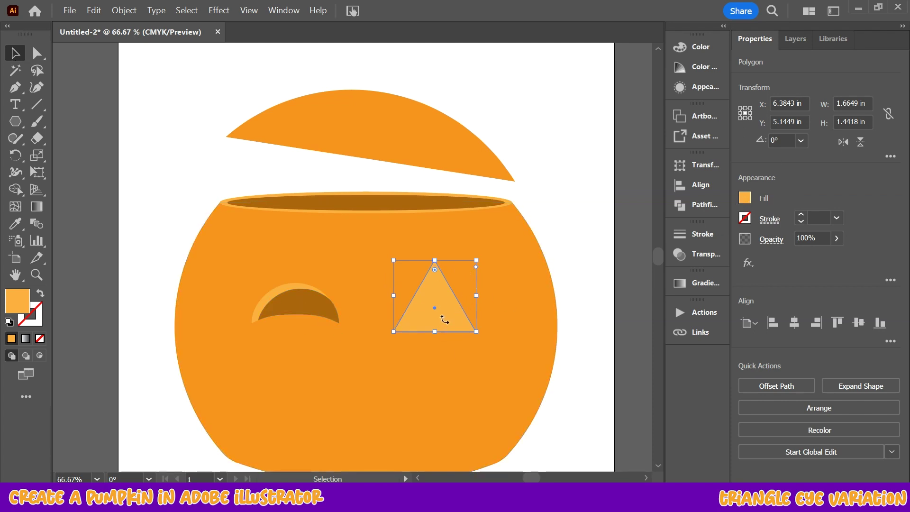
# Fill the triangle eye with the brown sampled from the crescent eye
pyautogui.click(16, 223)
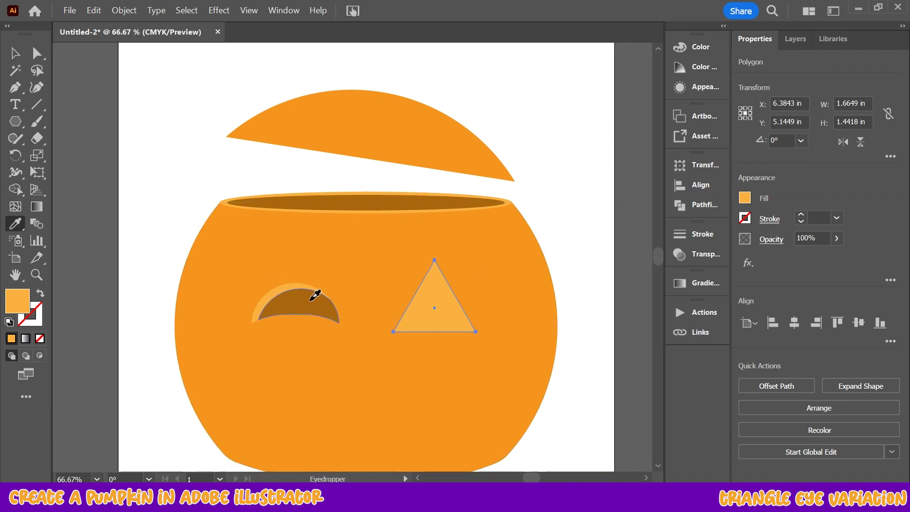
pyautogui.click(315, 294)
pyautogui.click(16, 53)
pyautogui.click(106, 160)
pyautogui.click(453, 315)
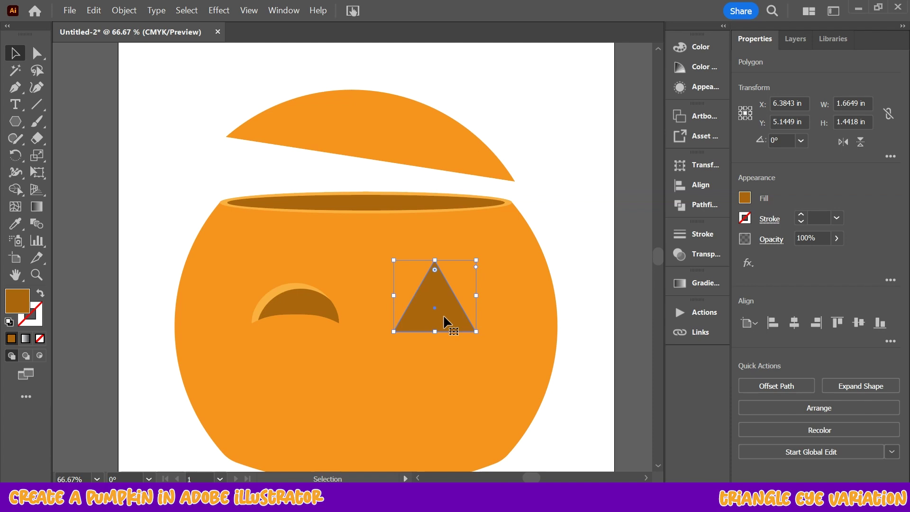
# Duplicate the triangle eye slightly down and to the right, and fill the original triangle with light orange
pyautogui.press('a')
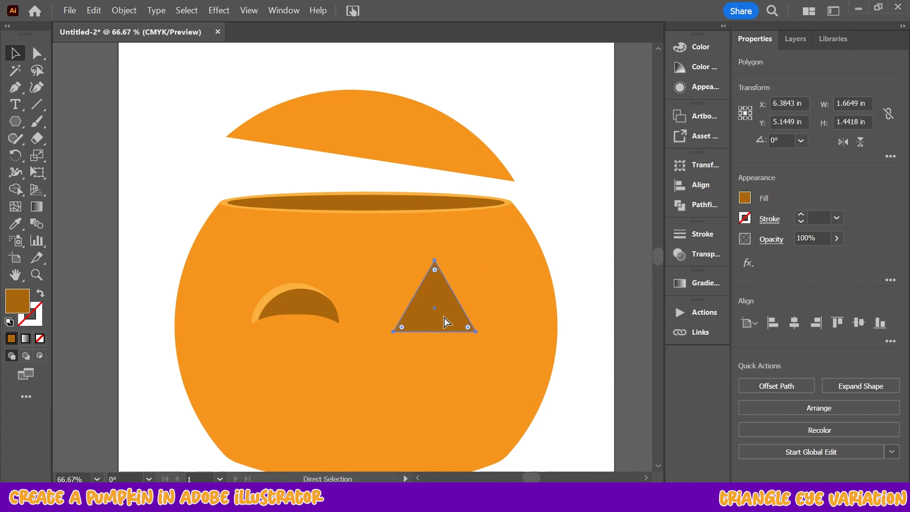
pyautogui.press('v')
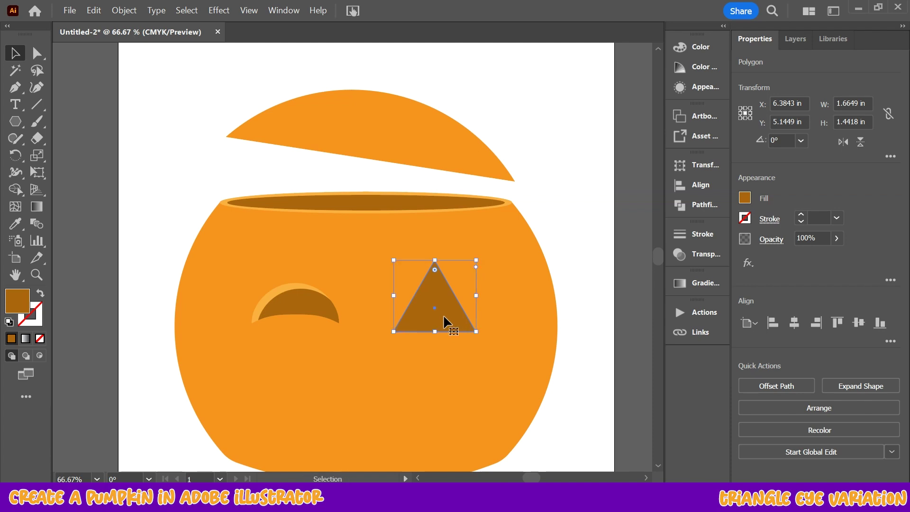
pyautogui.moveTo(443, 313); pyautogui.dragTo(456, 321)
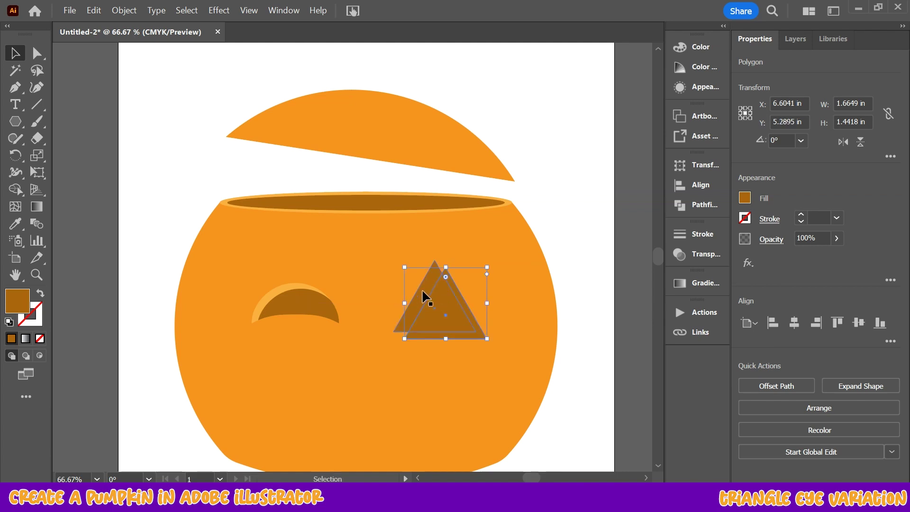
pyautogui.click(423, 291)
pyautogui.click(745, 198)
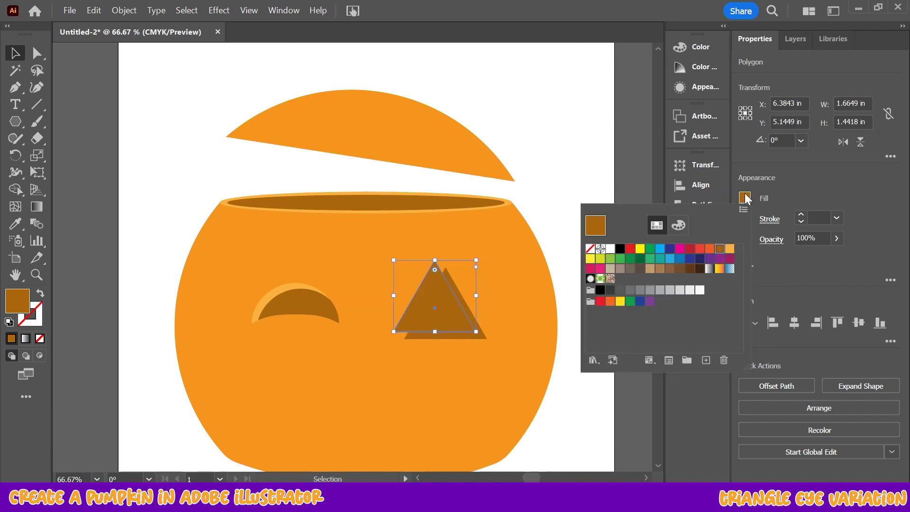
pyautogui.click(730, 249)
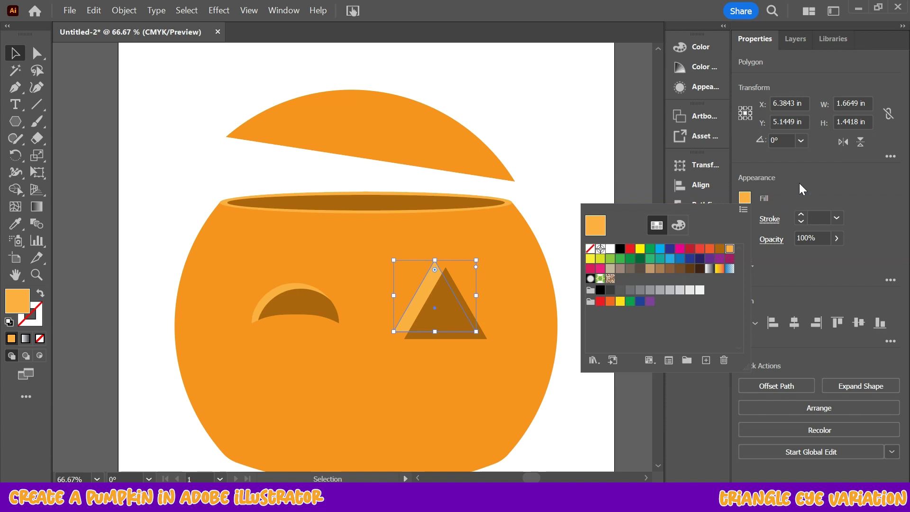
pyautogui.click(803, 190)
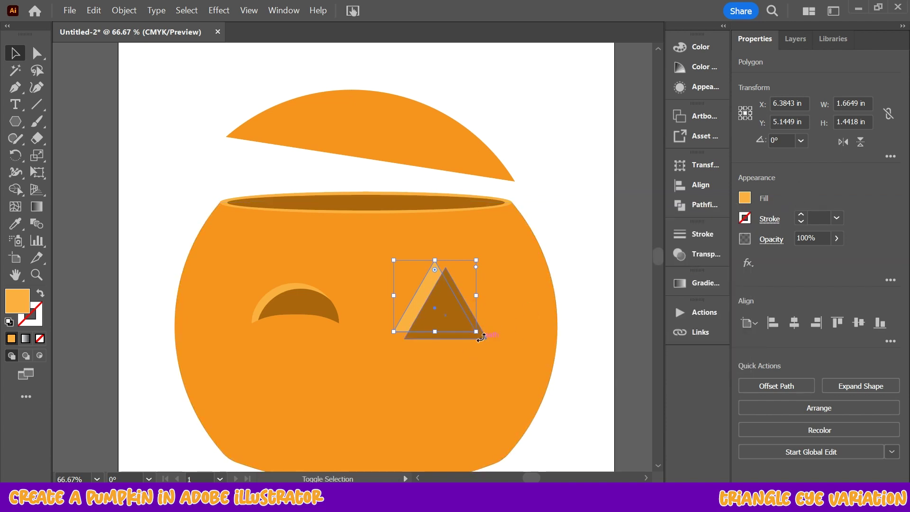
# Move the light orange triangle about 0.14 in to the right to narrow the light edge
pyautogui.click(598, 260)
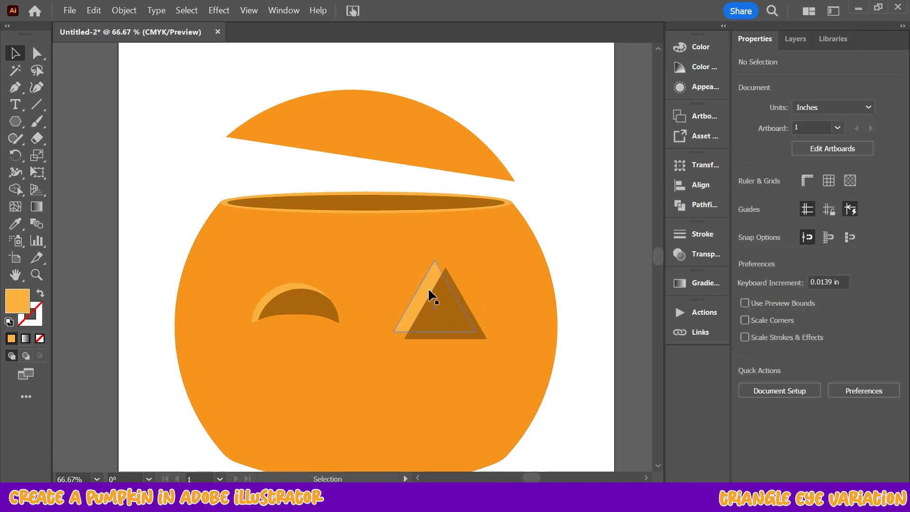
pyautogui.moveTo(421, 297); pyautogui.dragTo(428, 296)
pyautogui.click(554, 235)
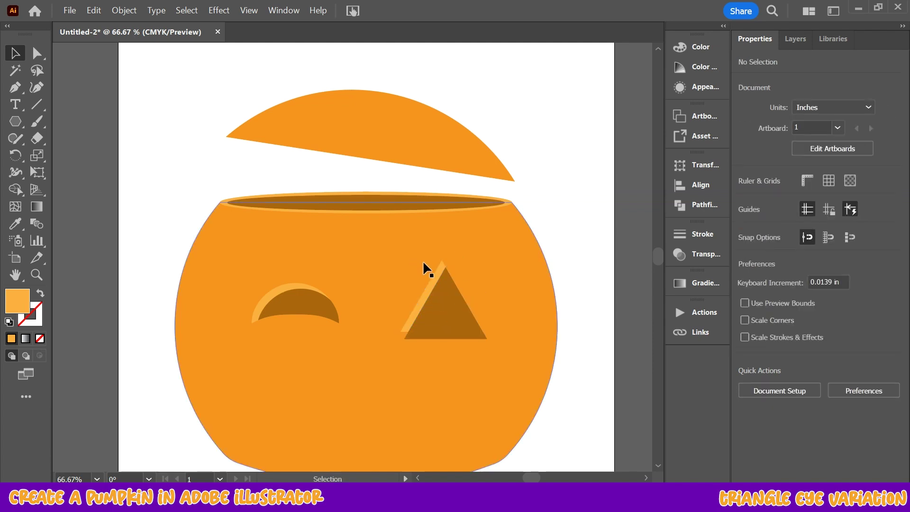
# Remove the brown strip extending below the light orange triangle with the Shape Builder tool
pyautogui.click(427, 288)
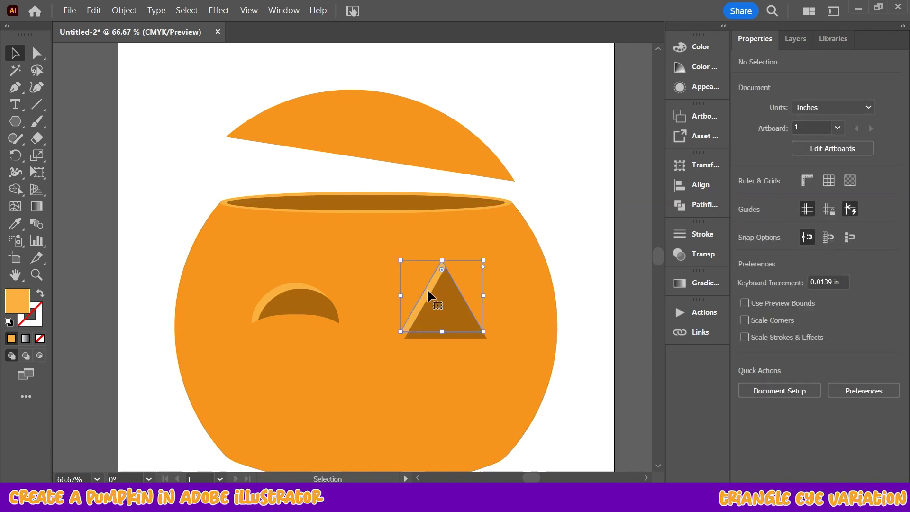
pyautogui.keyDown('shift'); pyautogui.click(468, 334); pyautogui.keyUp('shift')
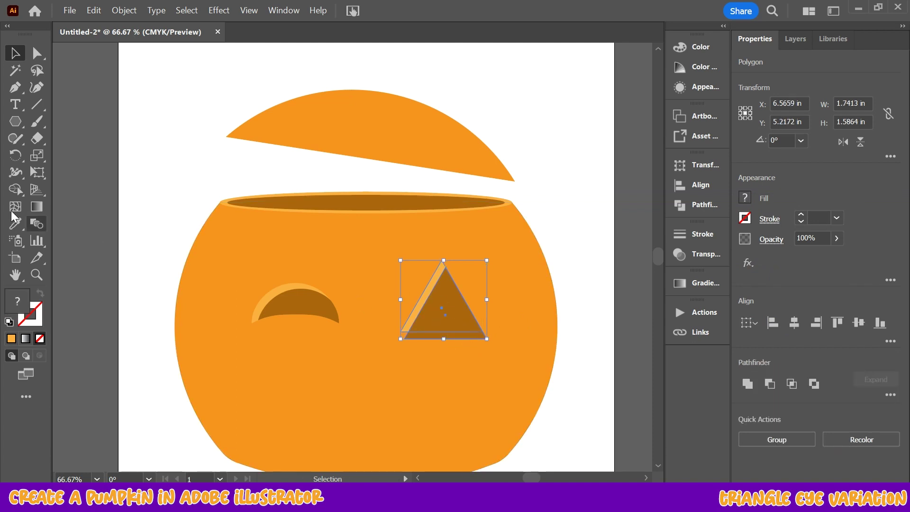
pyautogui.click(15, 188)
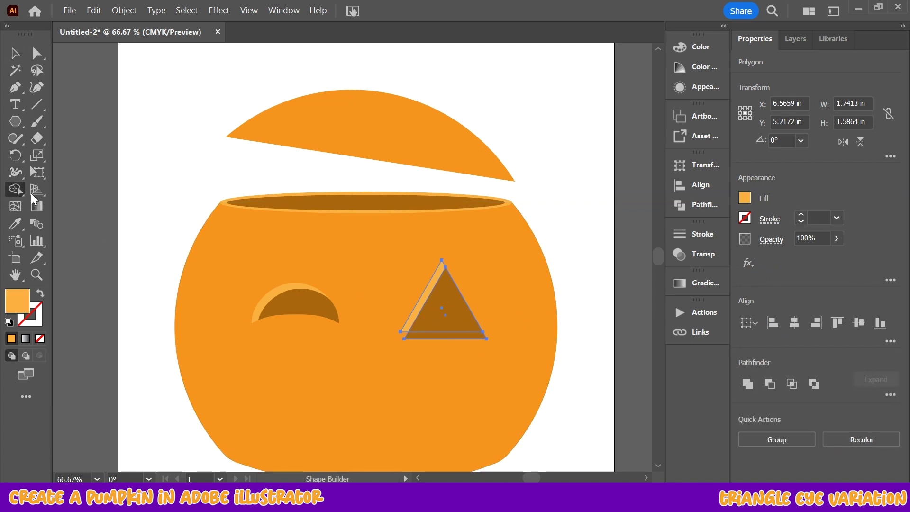
pyautogui.keyDown('alt'); pyautogui.click(451, 336); pyautogui.keyUp('alt')
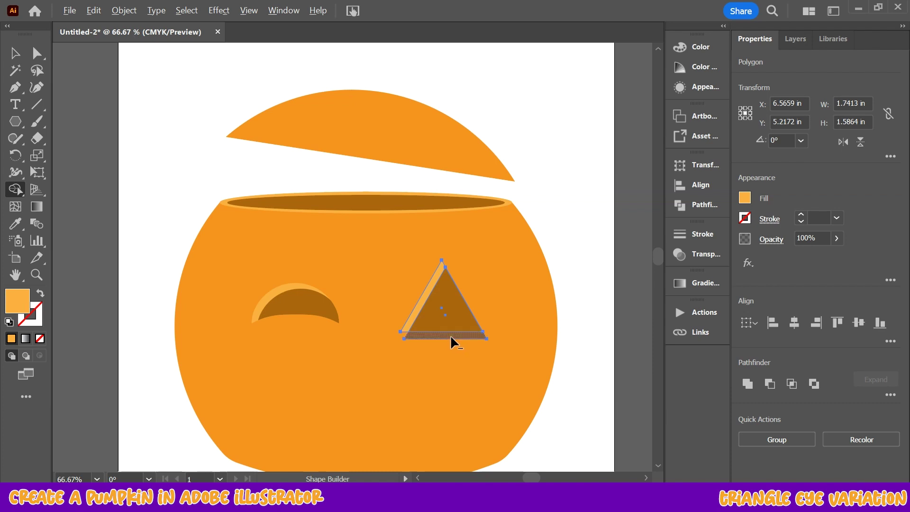
pyautogui.click(15, 53)
pyautogui.click(584, 211)
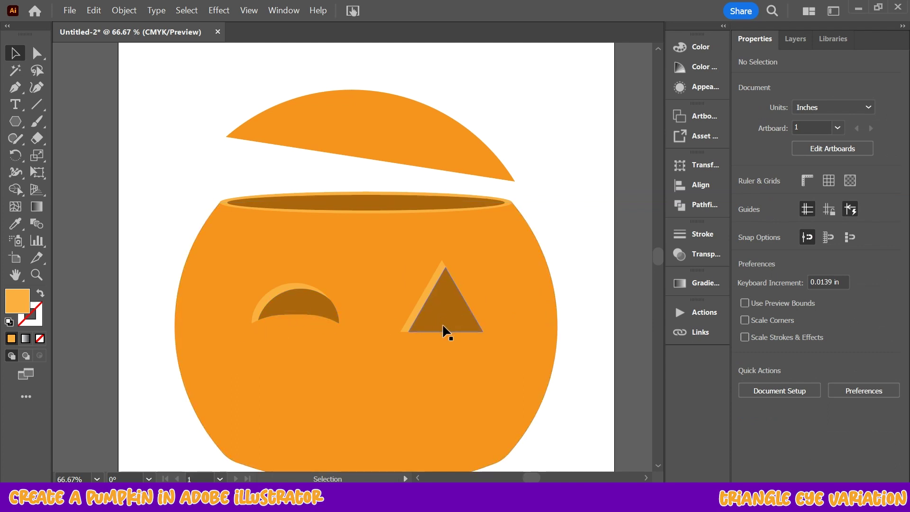
# Group the crescent eye's brown and light orange shapes and shift the group slightly down and to the right
pyautogui.click(793, 41)
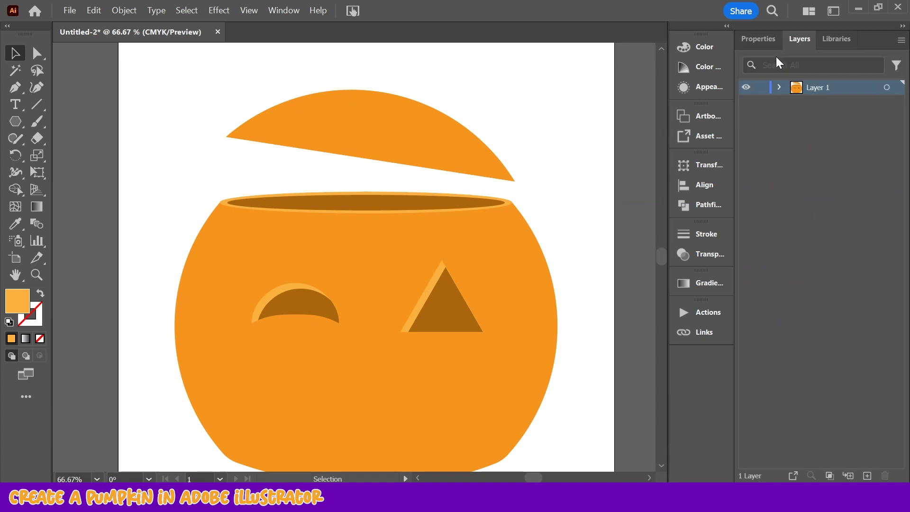
pyautogui.click(758, 41)
pyautogui.click(280, 306)
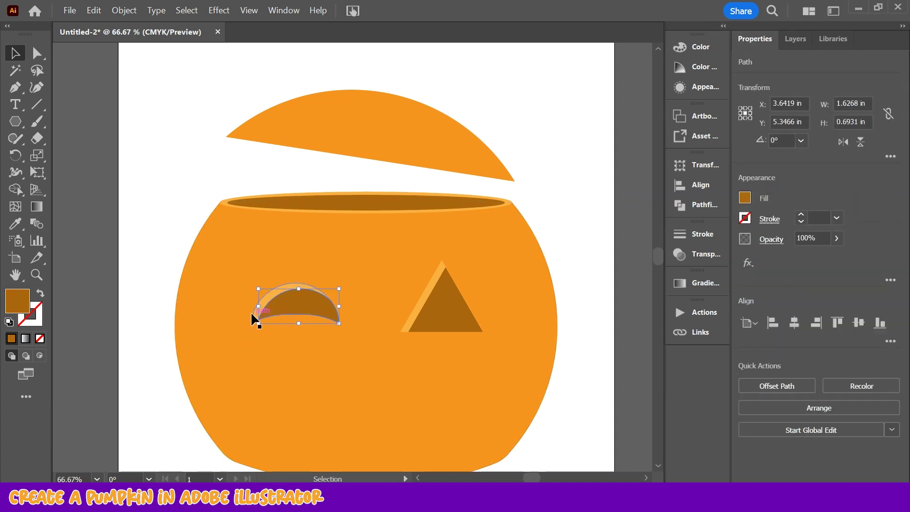
pyautogui.click(262, 314)
pyautogui.keyDown('shift'); pyautogui.click(308, 301); pyautogui.keyUp('shift')
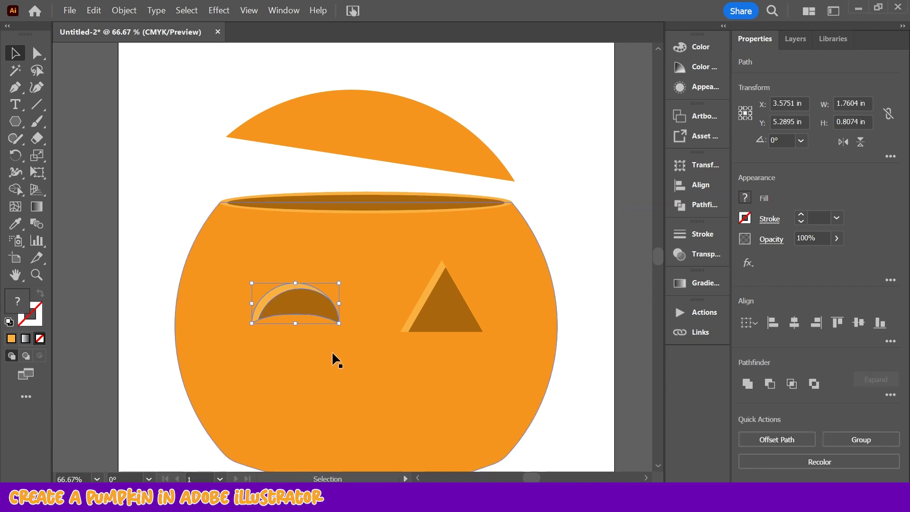
pyautogui.rightClick(305, 306)
pyautogui.click(342, 274)
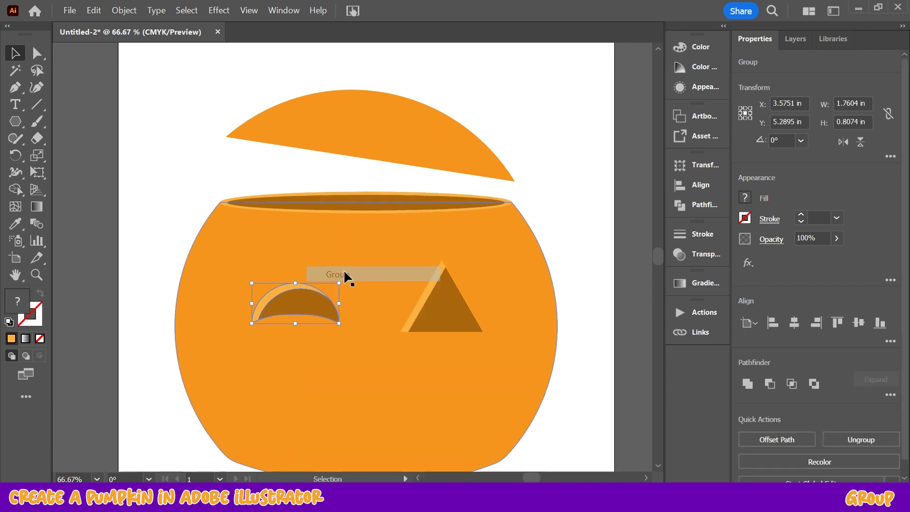
pyautogui.moveTo(302, 303)
pyautogui.mouseDown()
pyautogui.moveTo(309, 314)
pyautogui.moveTo(294, 292)
pyautogui.moveTo(308, 309)
pyautogui.mouseUp()
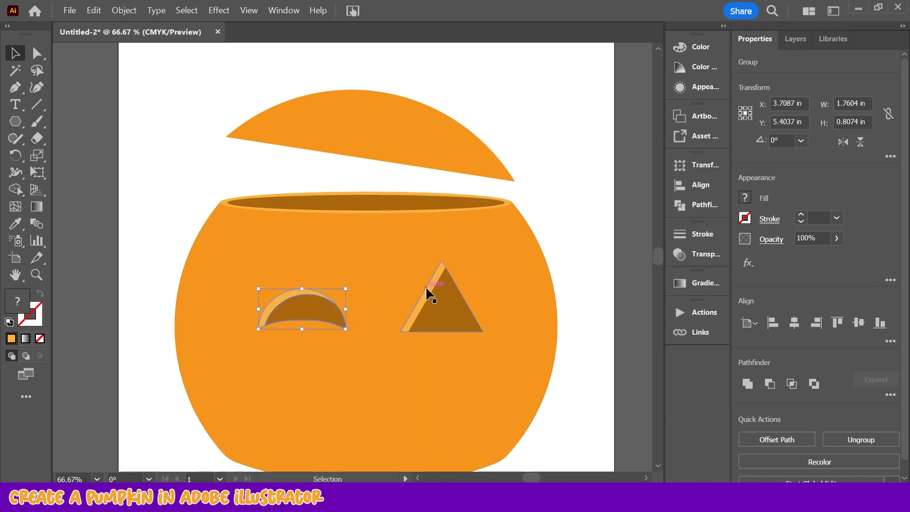
# Group the triangle eye's two shapes, shift it up and left, and raise the crescent eye to sit level beside it
pyautogui.click(426, 285)
pyautogui.rightClick(446, 309)
pyautogui.click(479, 274)
pyautogui.moveTo(424, 316); pyautogui.dragTo(434, 308)
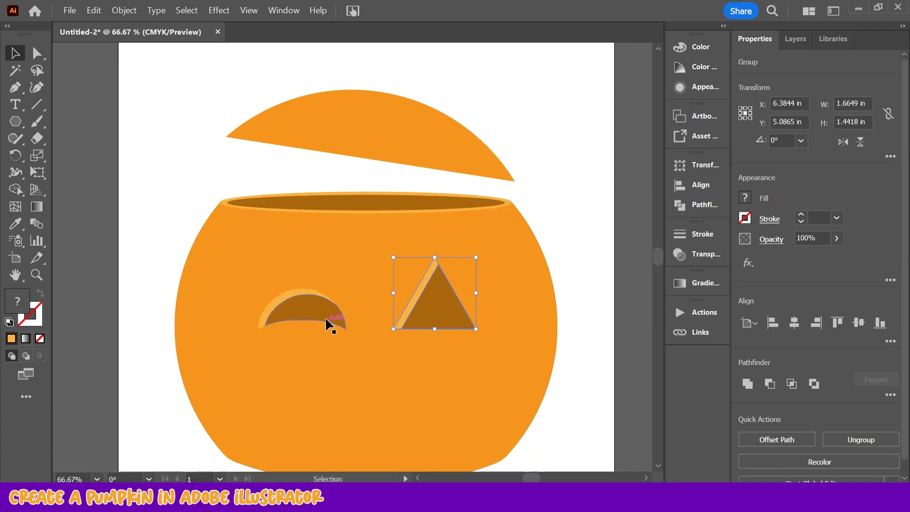
pyautogui.moveTo(329, 324); pyautogui.dragTo(321, 305)
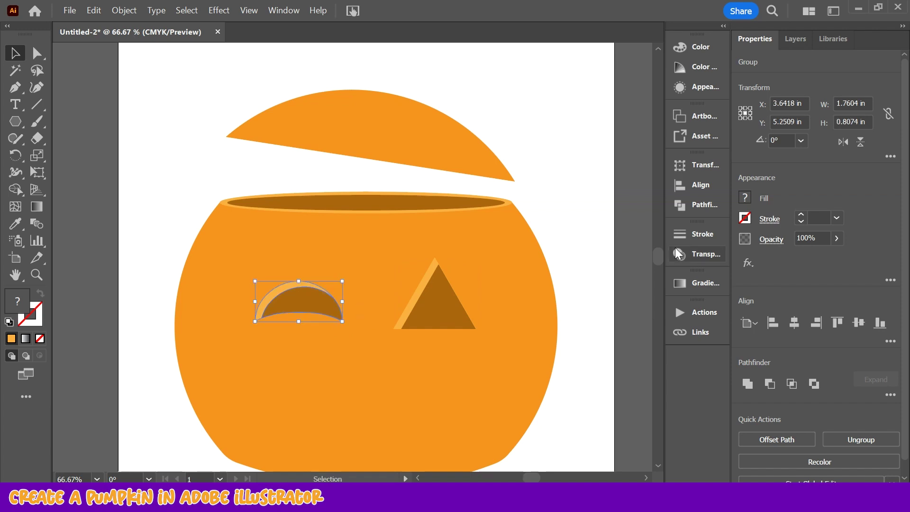
# Hide the triangle eye group and place a copy of the crescent eye at the same height in its spot
pyautogui.click(796, 39)
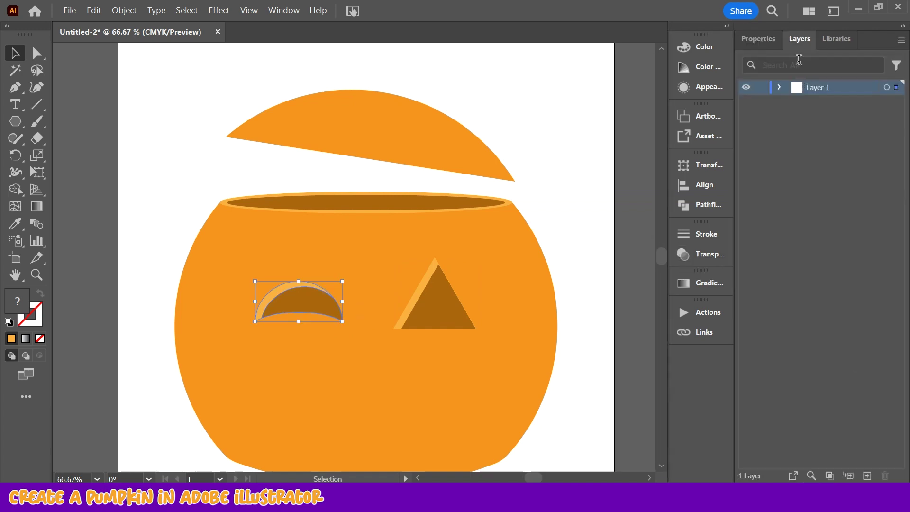
pyautogui.click(780, 87)
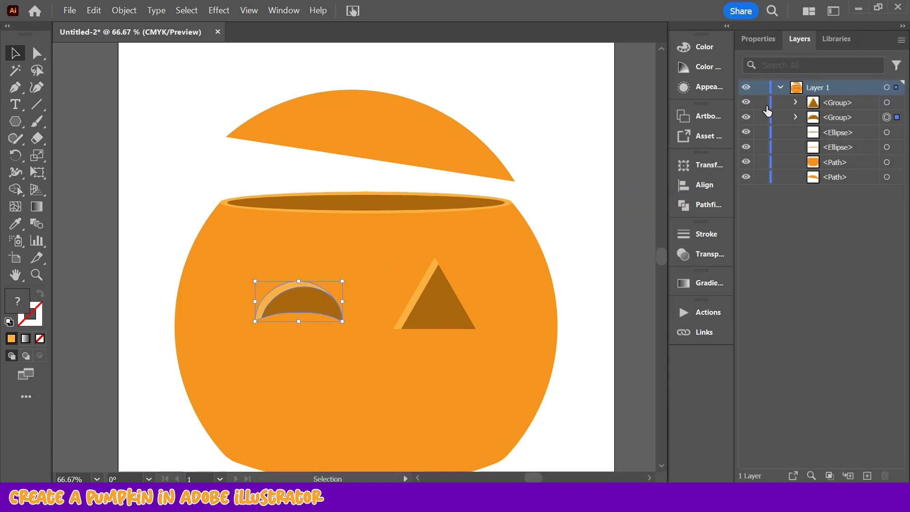
pyautogui.click(747, 103)
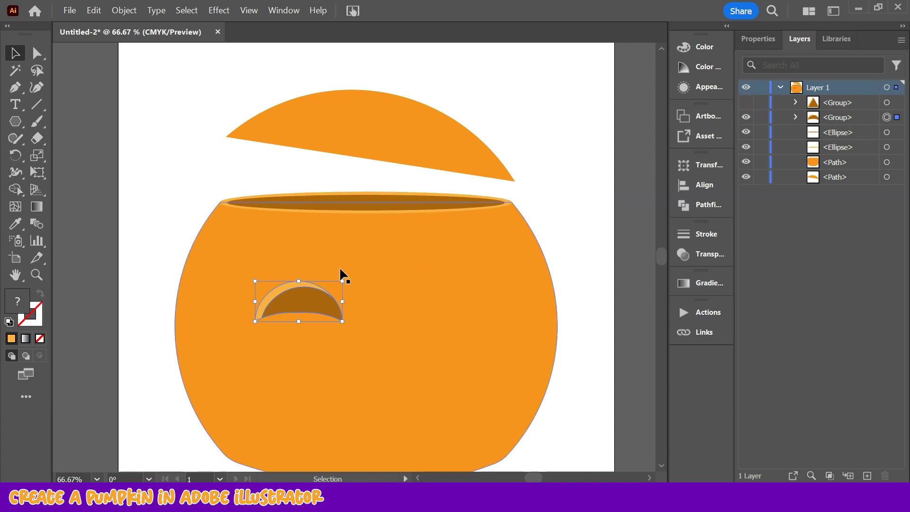
pyautogui.moveTo(294, 306); pyautogui.dragTo(437, 304)
pyautogui.click(574, 260)
pyautogui.click(494, 400)
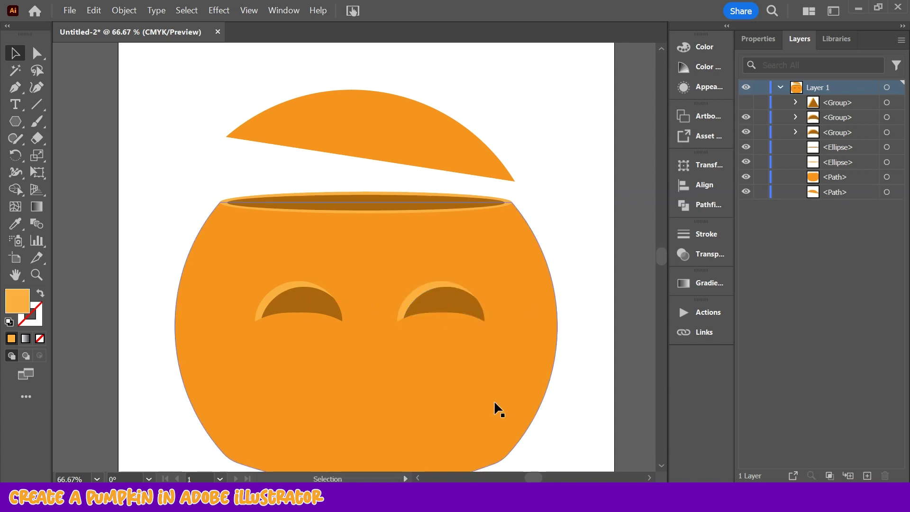
pyautogui.click(585, 306)
# Rotate the left crescent eye slightly counterclockwise and the right crescent eye slightly clockwise so they mirror each other
pyautogui.click(316, 311)
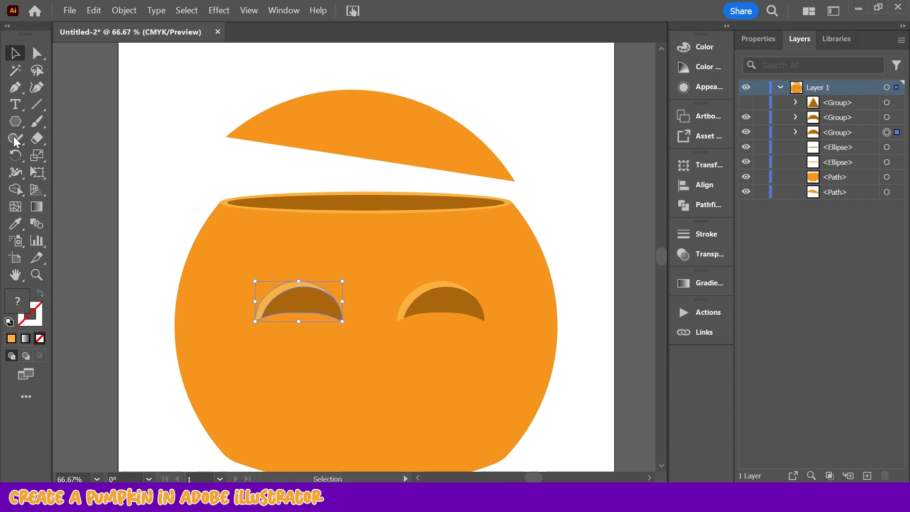
pyautogui.moveTo(342, 327); pyautogui.dragTo(352, 322)
pyautogui.click(480, 318)
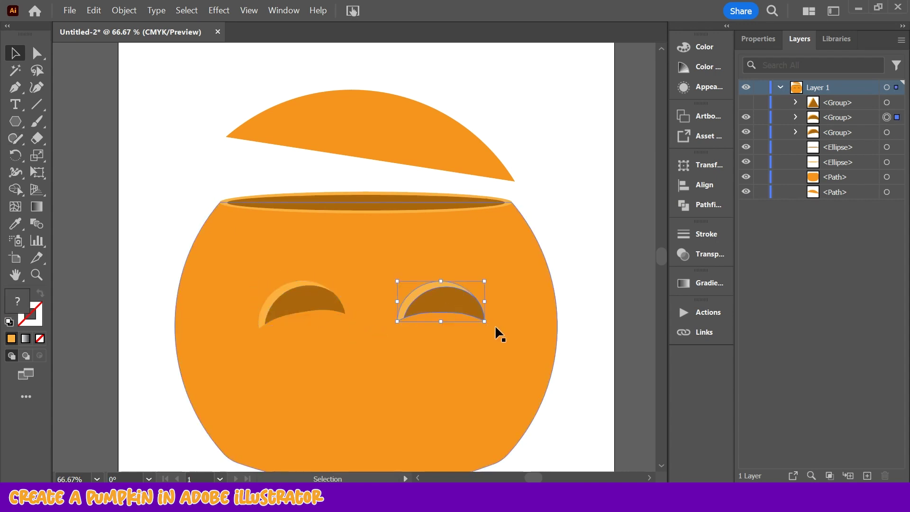
pyautogui.moveTo(486, 327); pyautogui.dragTo(484, 337)
pyautogui.click(557, 233)
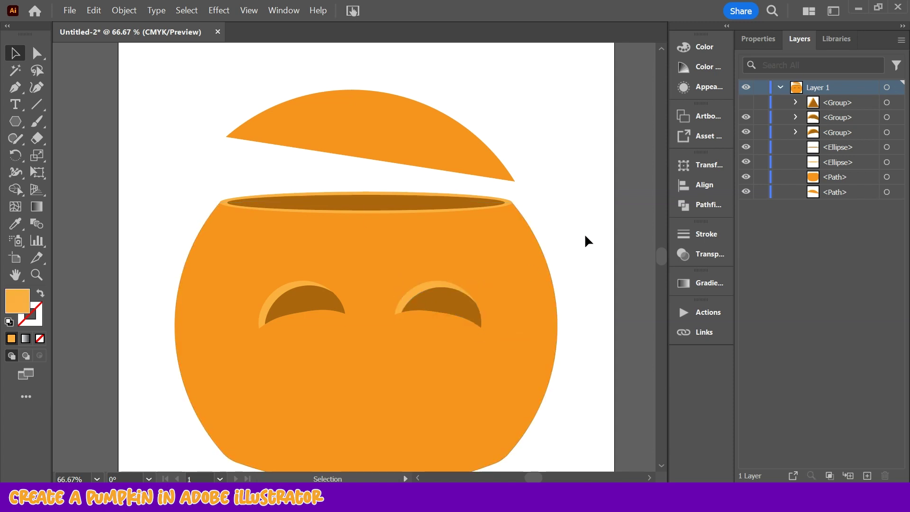
# Copy the left crescent eye below the eyes, turn it upside down and enlarge it into a smiling mouth
pyautogui.click(303, 307)
pyautogui.moveTo(301, 297); pyautogui.dragTo(394, 400)
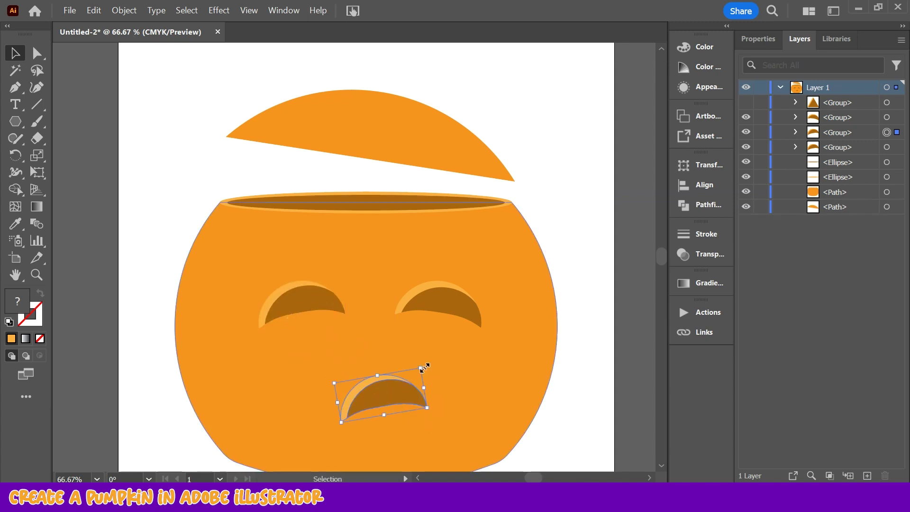
pyautogui.moveTo(422, 368); pyautogui.dragTo(311, 364)
pyautogui.moveTo(338, 312); pyautogui.dragTo(280, 286)
pyautogui.moveTo(375, 332); pyautogui.dragTo(387, 366)
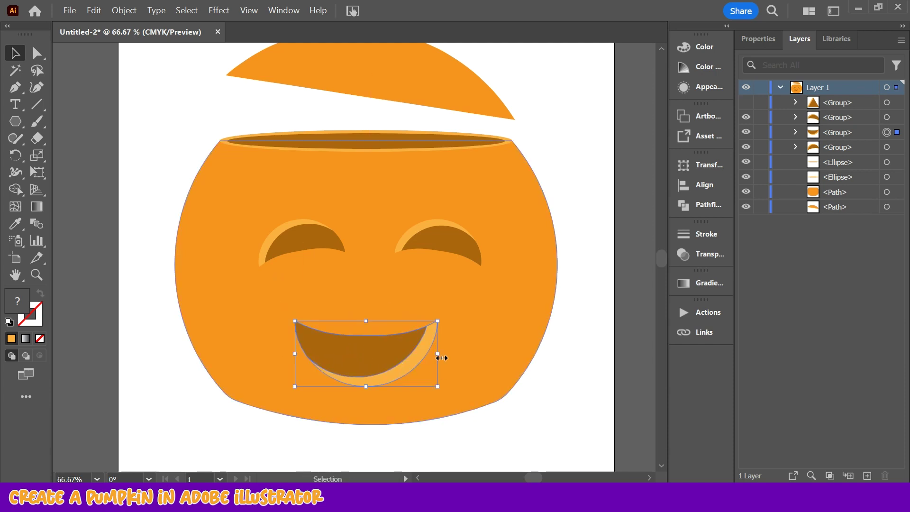
# Stretch the mouth slightly wider on both sides and move it up a little beneath the eyes
pyautogui.moveTo(440, 356)
pyautogui.mouseDown()
pyautogui.moveTo(467, 354)
pyautogui.moveTo(439, 351)
pyautogui.moveTo(451, 351)
pyautogui.mouseUp()
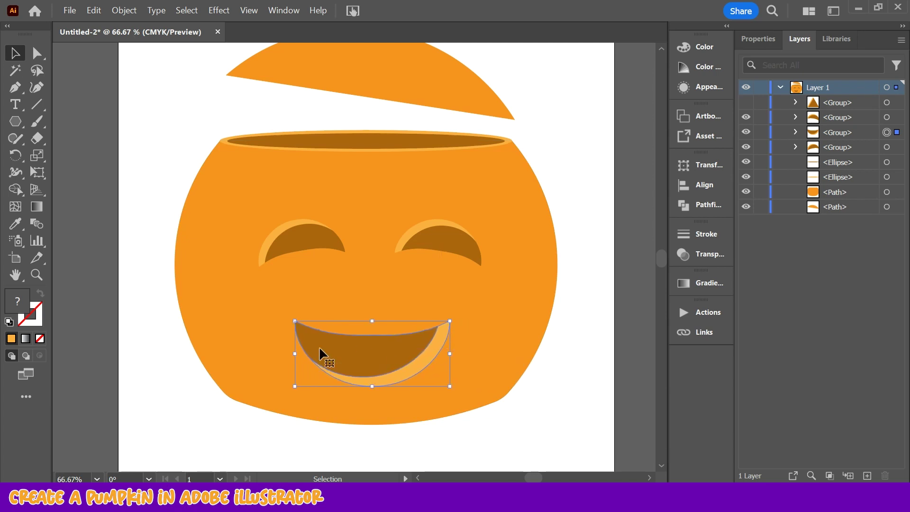
pyautogui.moveTo(295, 354); pyautogui.dragTo(284, 353)
pyautogui.moveTo(376, 353); pyautogui.dragTo(382, 344)
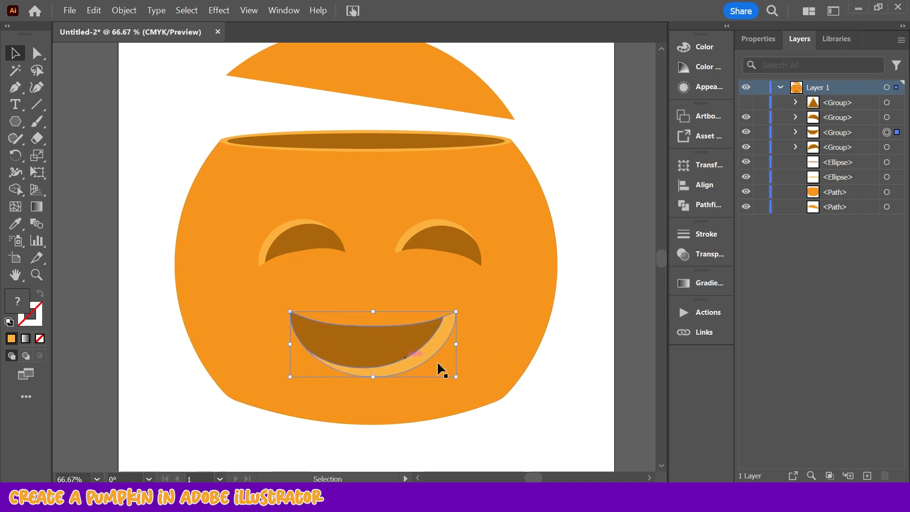
pyautogui.click(580, 400)
# Widen the mouth further towards the left and shift it right and slightly up to recentre it on the body
pyautogui.scroll(2, 548, 375)
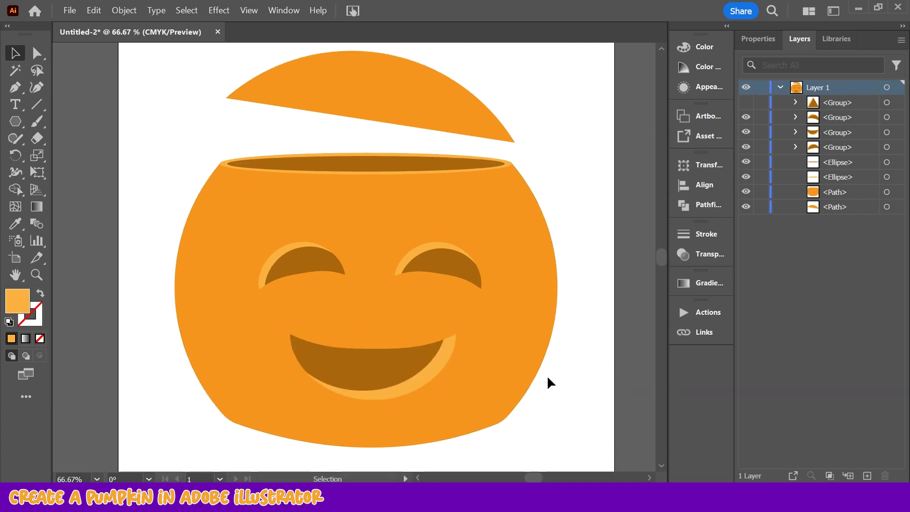
pyautogui.scroll(-2, 626, 294)
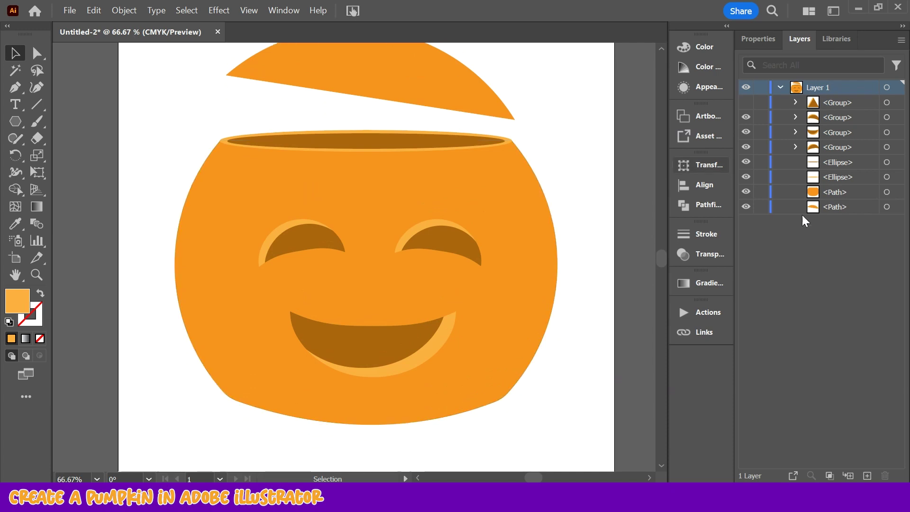
pyautogui.scroll(3, 542, 237)
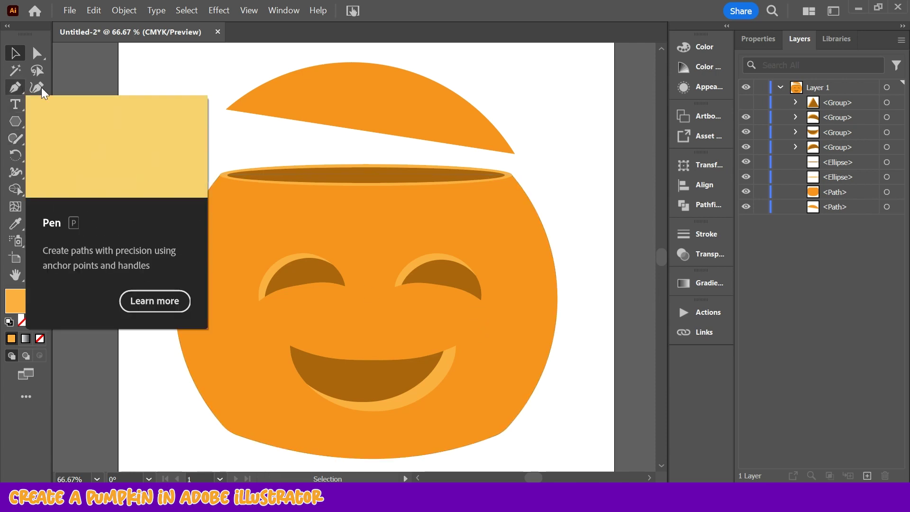
pyautogui.click(292, 374)
pyautogui.moveTo(291, 378); pyautogui.dragTo(259, 379)
pyautogui.moveTo(385, 369)
pyautogui.mouseDown()
pyautogui.moveTo(408, 367)
pyautogui.moveTo(399, 365)
pyautogui.mouseUp()
# Nudge the left and right crescent eyes to balance their positions above the wider mouth
pyautogui.moveTo(313, 273); pyautogui.dragTo(312, 269)
pyautogui.moveTo(456, 276); pyautogui.dragTo(456, 275)
pyautogui.moveTo(331, 280); pyautogui.dragTo(327, 278)
pyautogui.moveTo(472, 270); pyautogui.dragTo(467, 272)
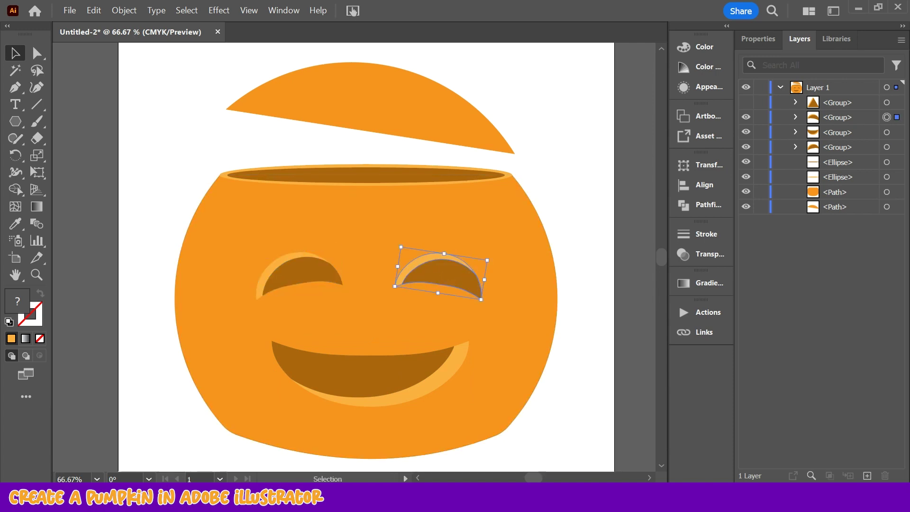
# Draw a curved vertical rib line about 5.25 in tall on the pumpkin body's left side, from below the rim to the bottom edge, bowed outwards
pyautogui.click(15, 89)
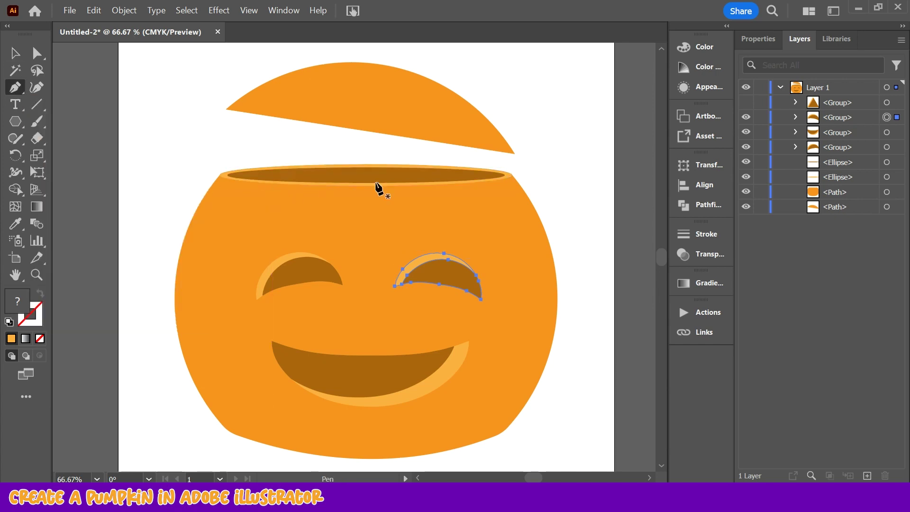
pyautogui.click(780, 88)
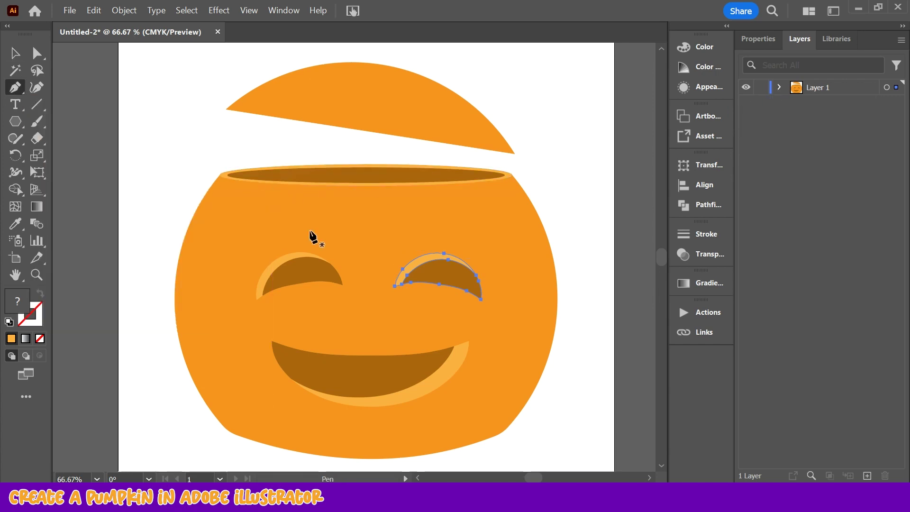
pyautogui.click(256, 183)
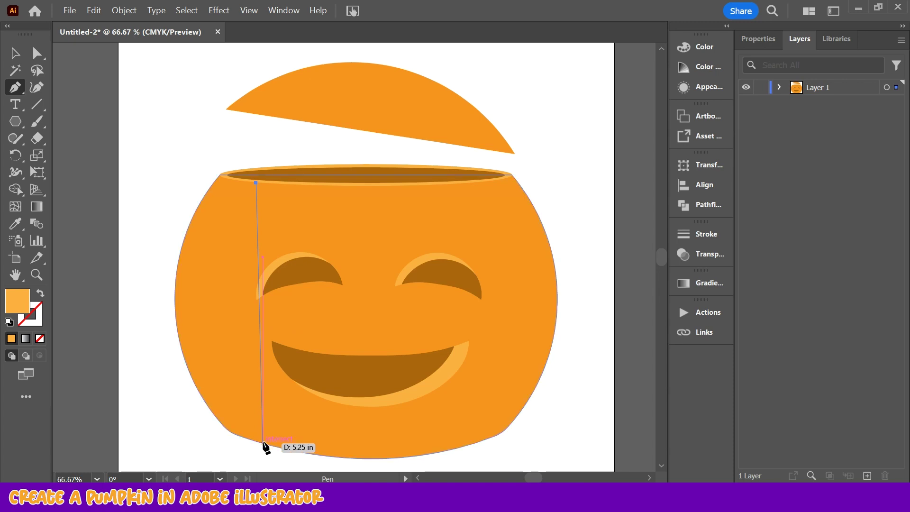
pyautogui.moveTo(263, 442); pyautogui.dragTo(357, 420)
pyautogui.scroll(3, 444, 351)
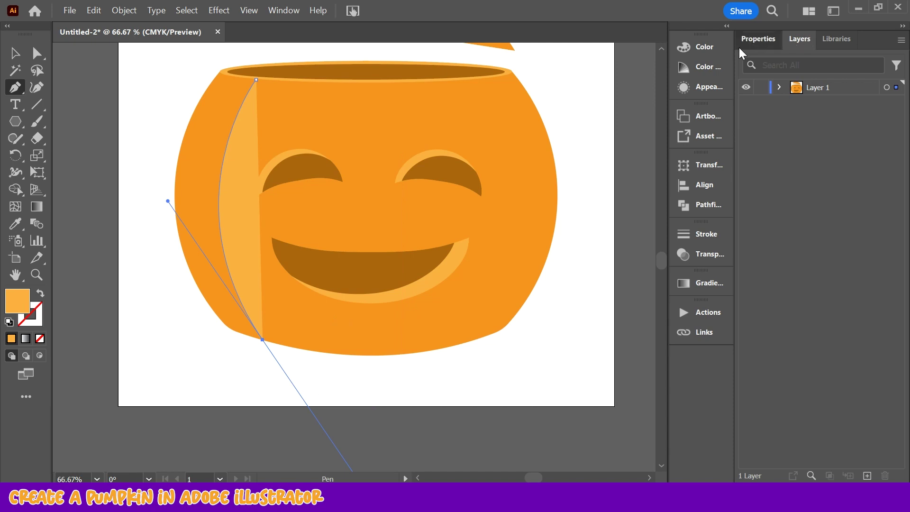
# Swap the rib line's light orange fill to its stroke and set the stroke weight to 6 pt
pyautogui.click(761, 39)
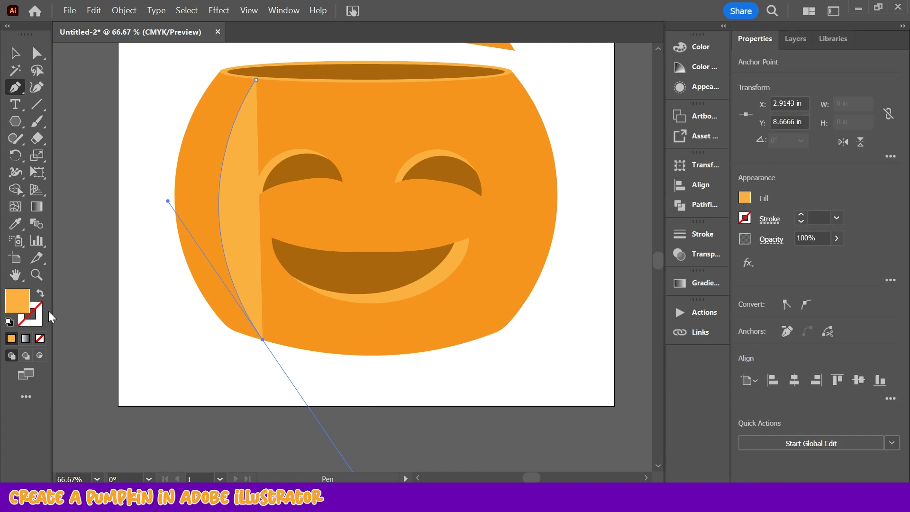
pyautogui.click(41, 298)
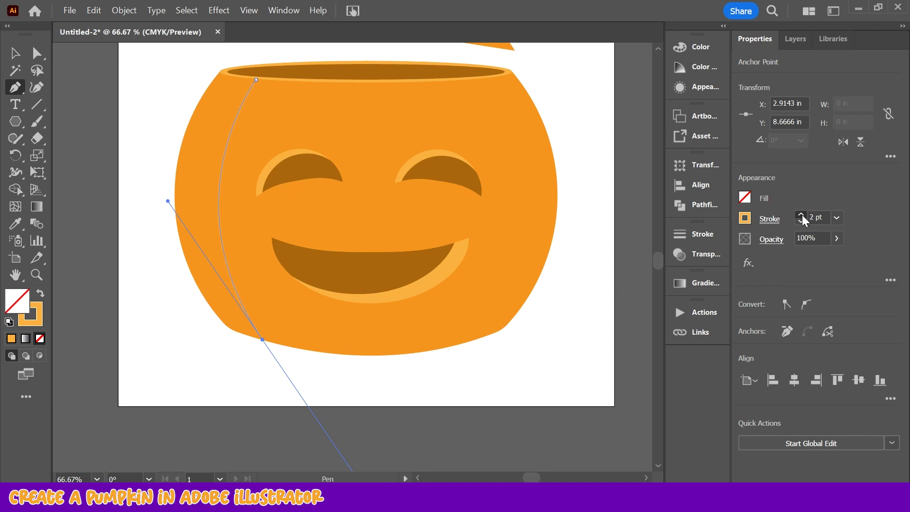
pyautogui.click(14, 52)
pyautogui.click(145, 84)
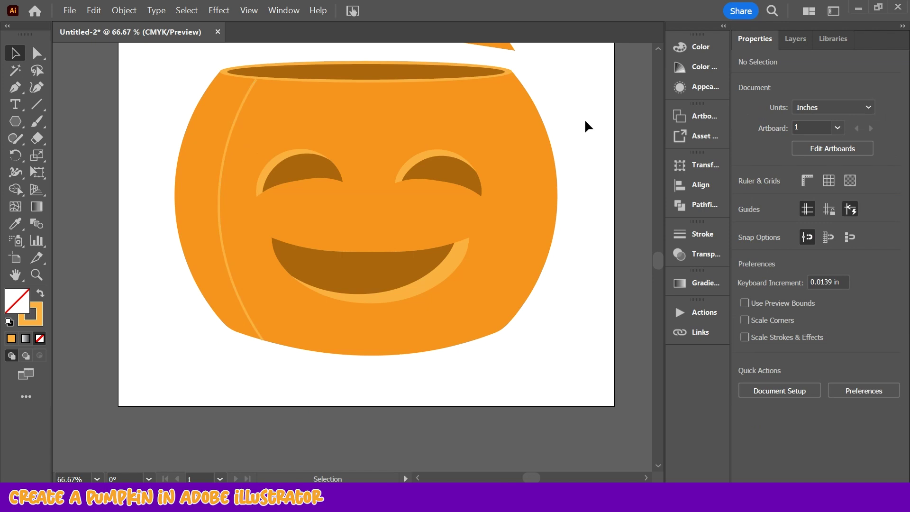
pyautogui.click(234, 124)
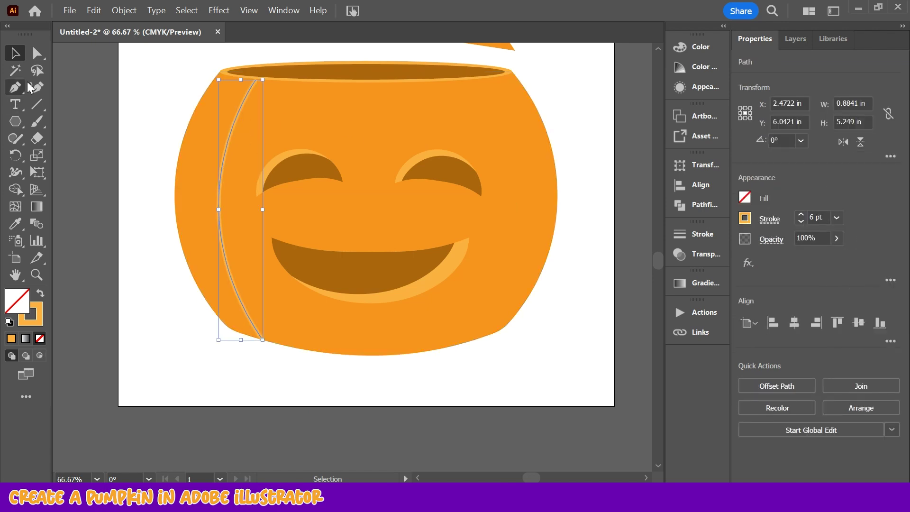
pyautogui.click(212, 127)
pyautogui.click(233, 132)
pyautogui.click(15, 224)
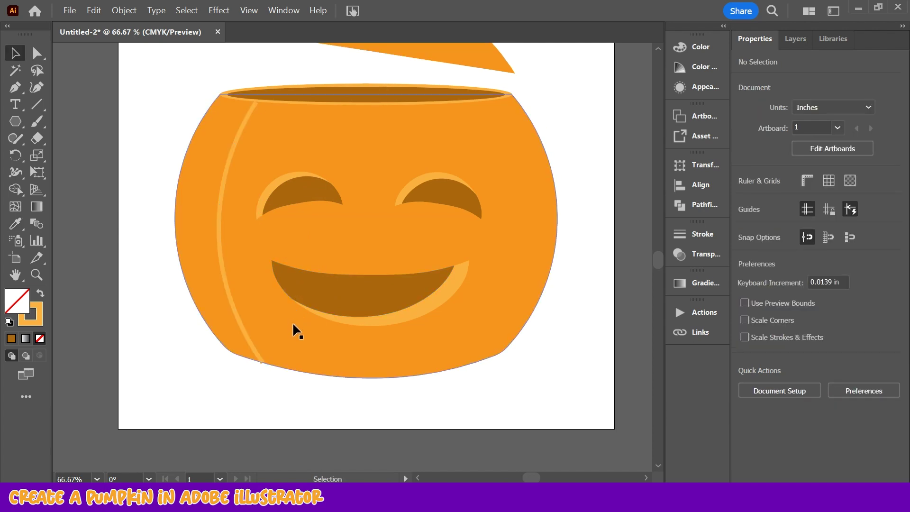
# Show the full stroke options for the left rib line and give its ends a round cap
pyautogui.click(257, 355)
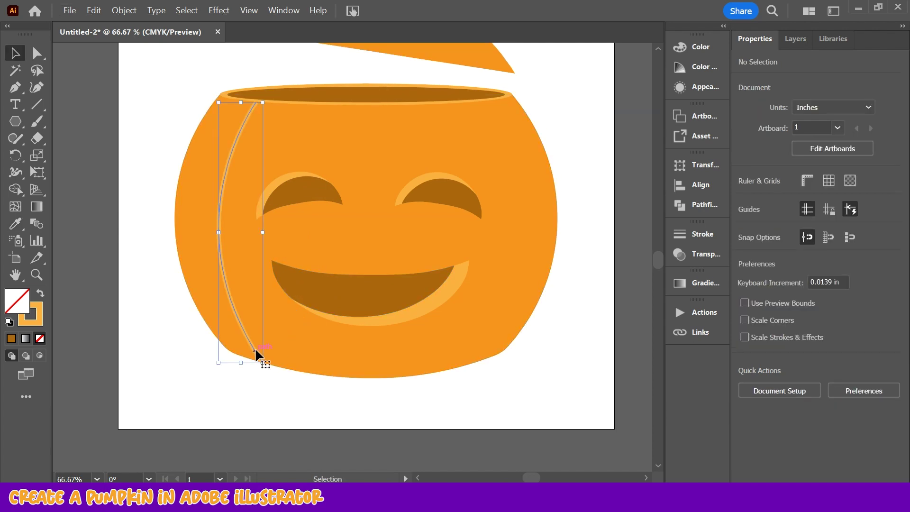
pyautogui.press('alt')
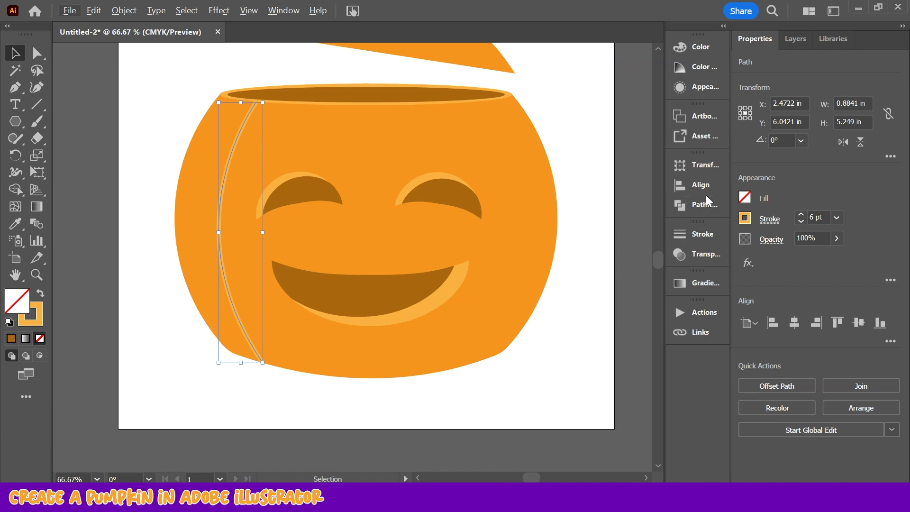
pyautogui.click(283, 10)
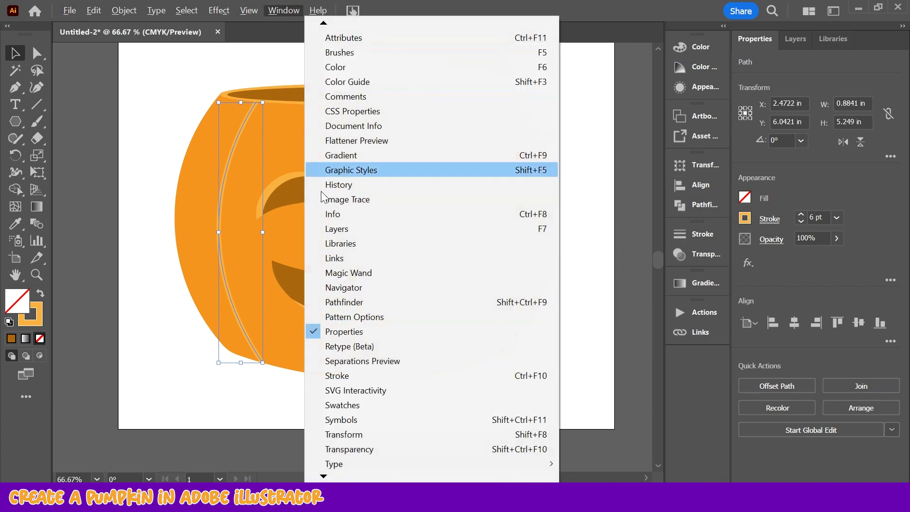
pyautogui.moveTo(343, 479)
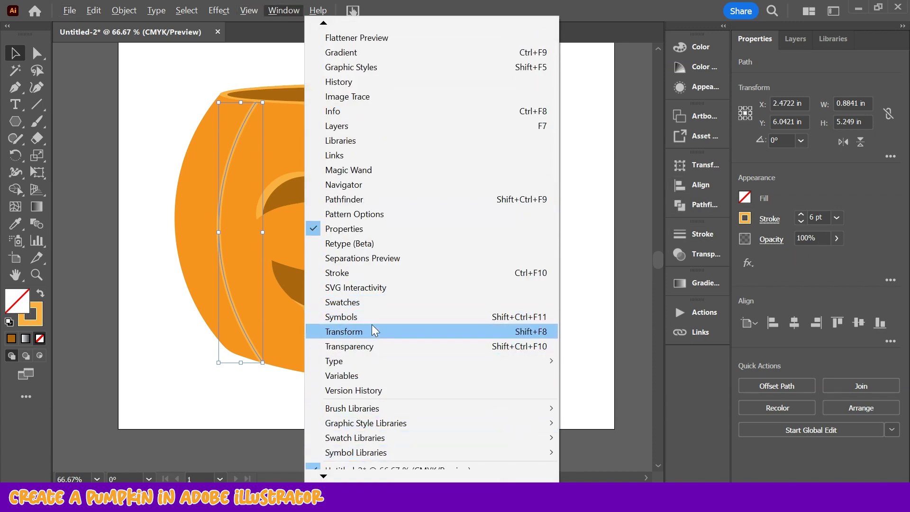
pyautogui.click(364, 272)
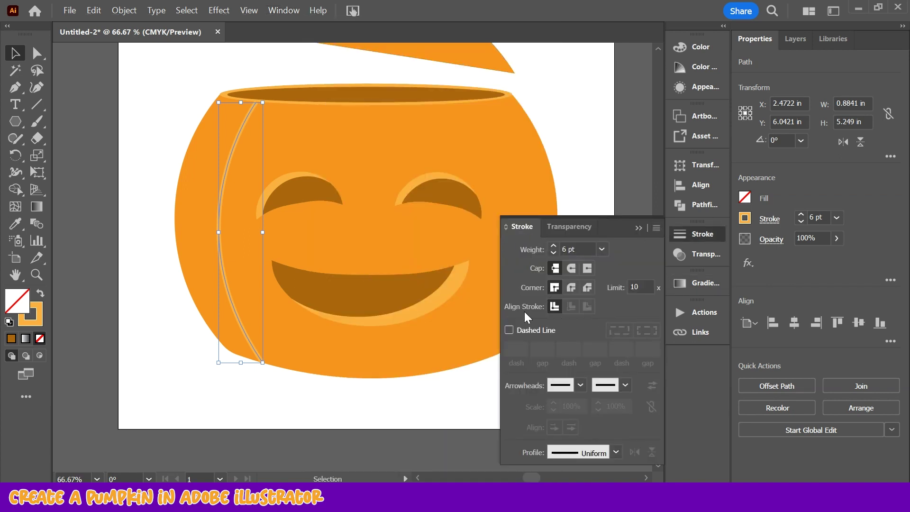
pyautogui.click(657, 228)
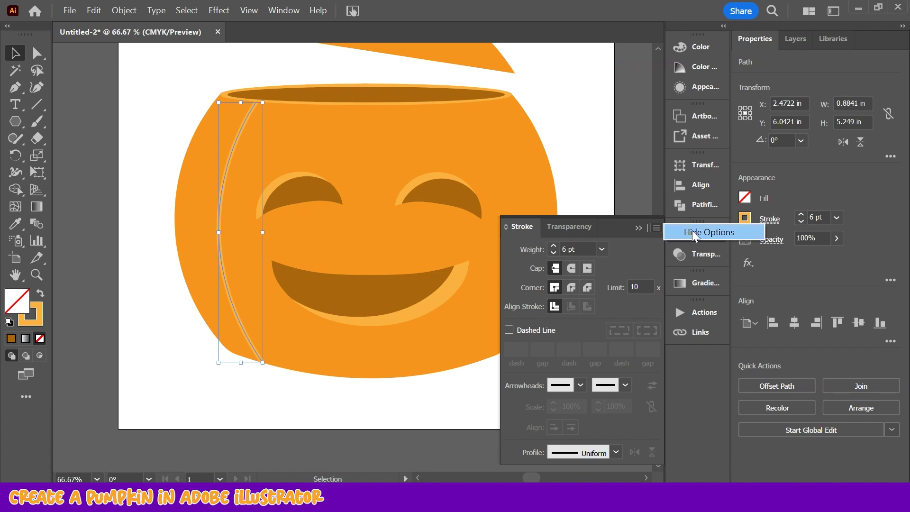
pyautogui.click(670, 231)
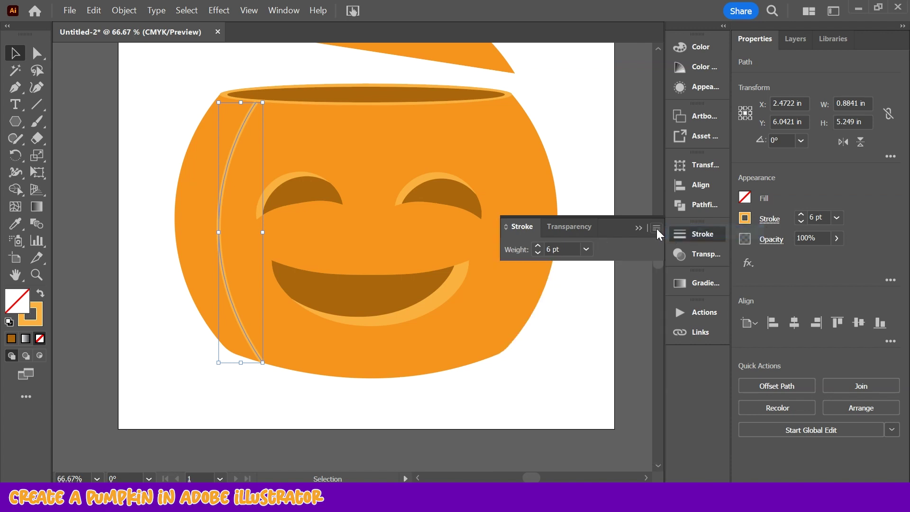
pyautogui.click(657, 228)
pyautogui.click(688, 232)
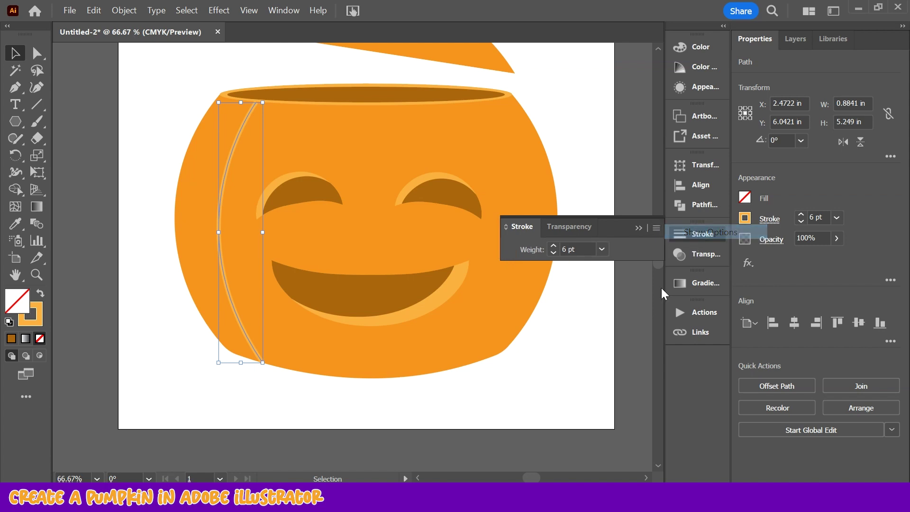
pyautogui.click(574, 267)
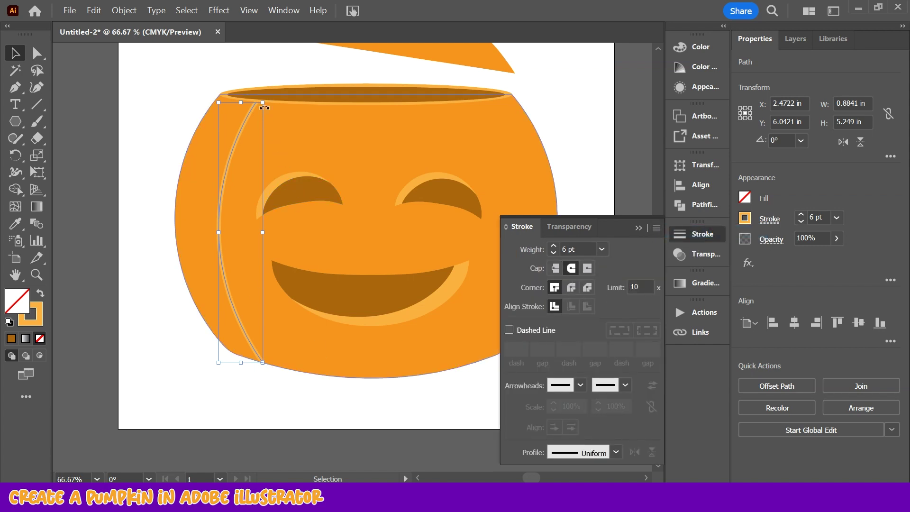
pyautogui.click(303, 398)
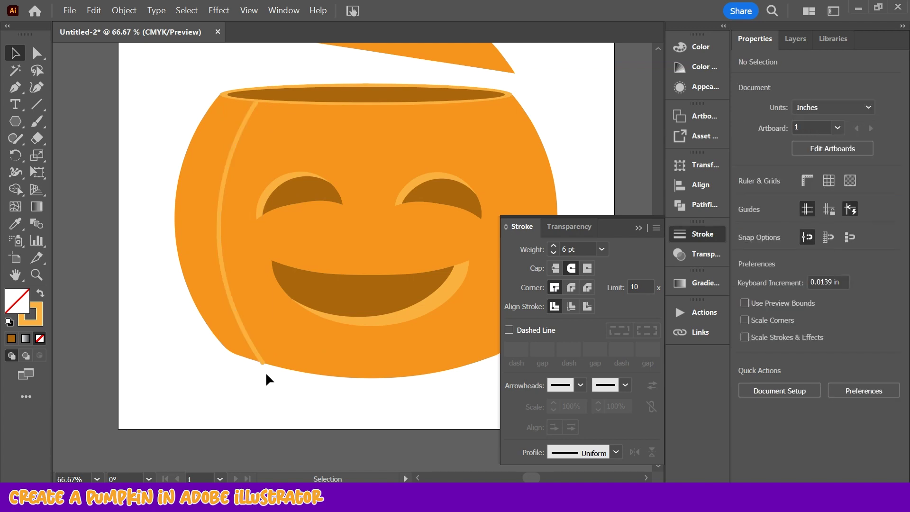
# Move the left rib line's bottom anchor slightly up so its rounded end sits within the body's lower edge
pyautogui.scroll(-1, 252, 377)
pyautogui.scroll(3, 252, 377)
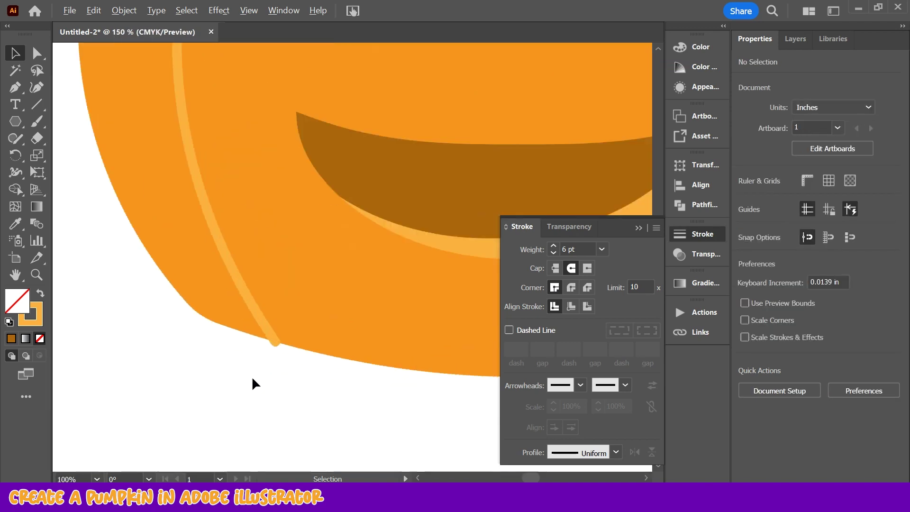
pyautogui.click(275, 340)
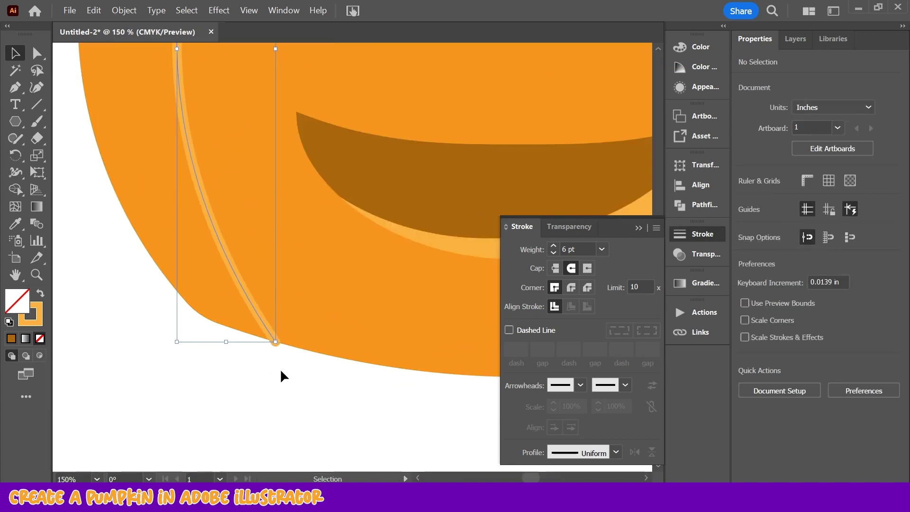
pyautogui.click(40, 53)
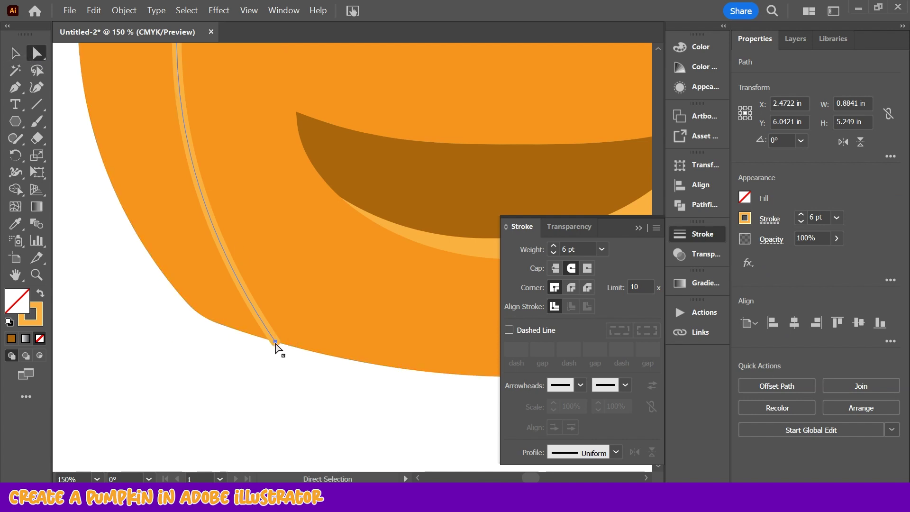
pyautogui.moveTo(275, 342); pyautogui.dragTo(275, 337)
pyautogui.click(291, 362)
pyautogui.scroll(10, 292, 370)
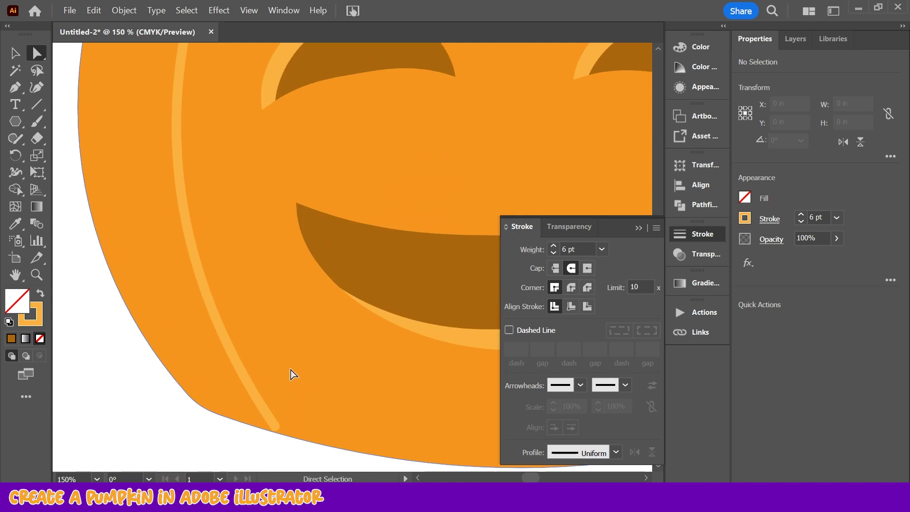
# Try a dashed stroke with 12 pt dashes on the left rib line, and return it to a solid line
pyautogui.hotkey('ctrl', '-')
pyautogui.hotkey('ctrl', '-')
pyautogui.hotkey('ctrl', '-')
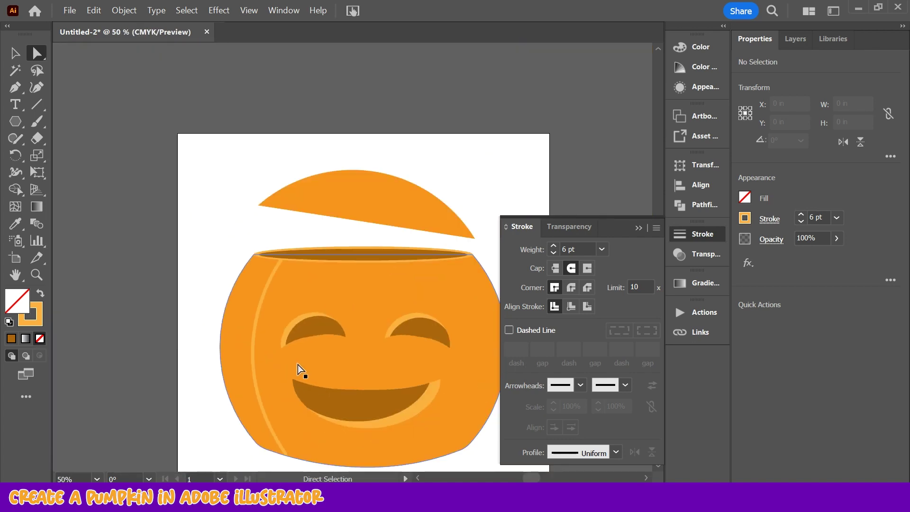
pyautogui.click(252, 369)
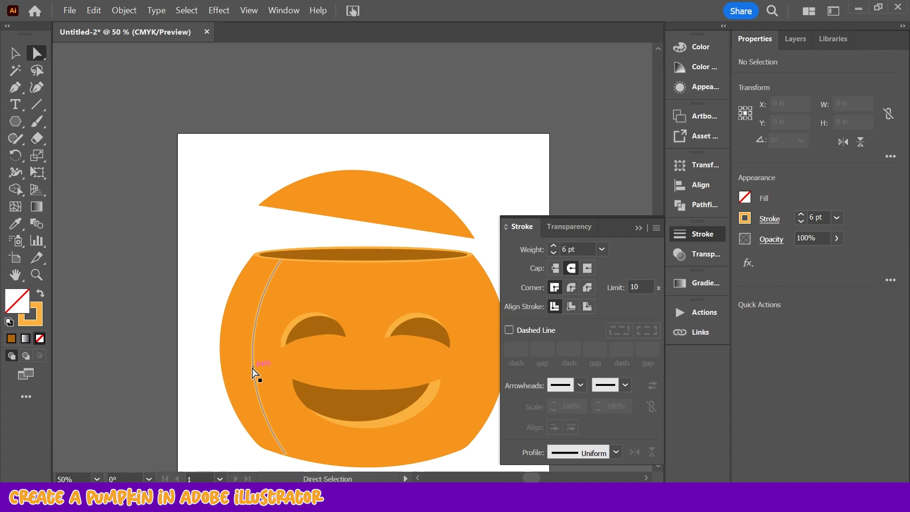
pyautogui.click(541, 326)
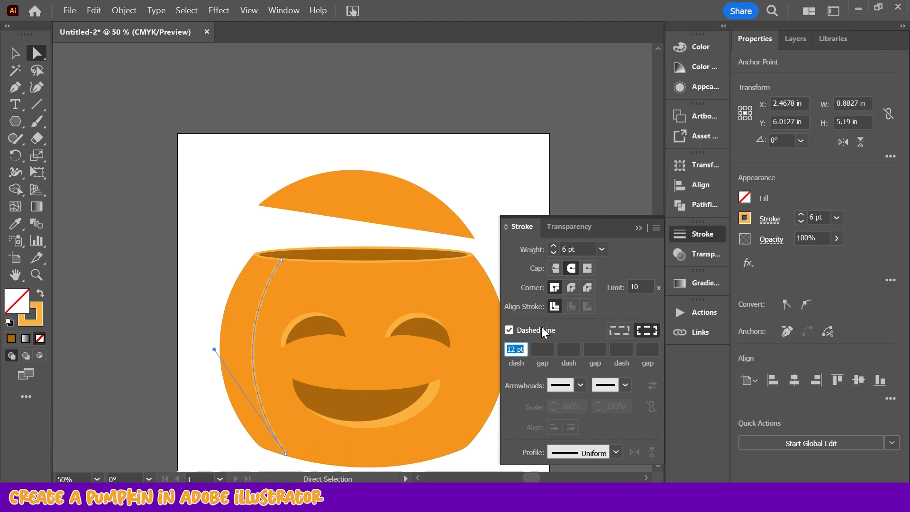
pyautogui.click(118, 206)
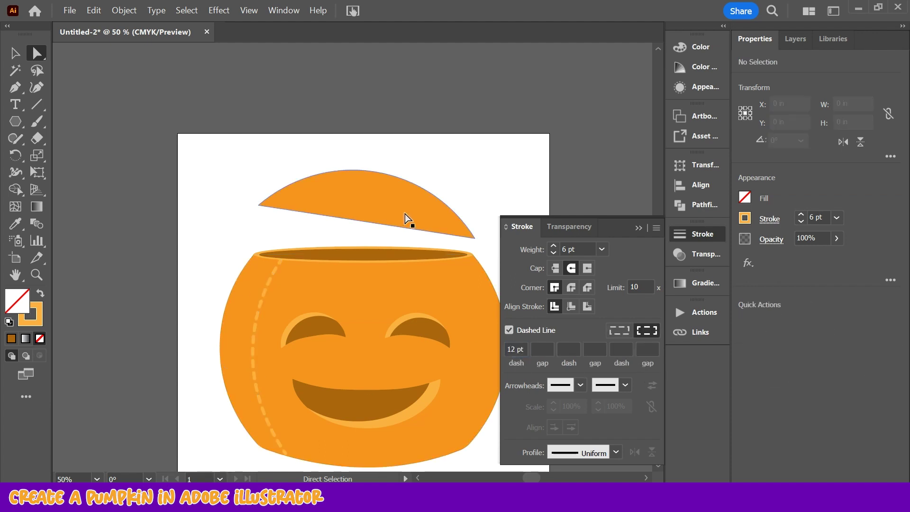
pyautogui.click(269, 282)
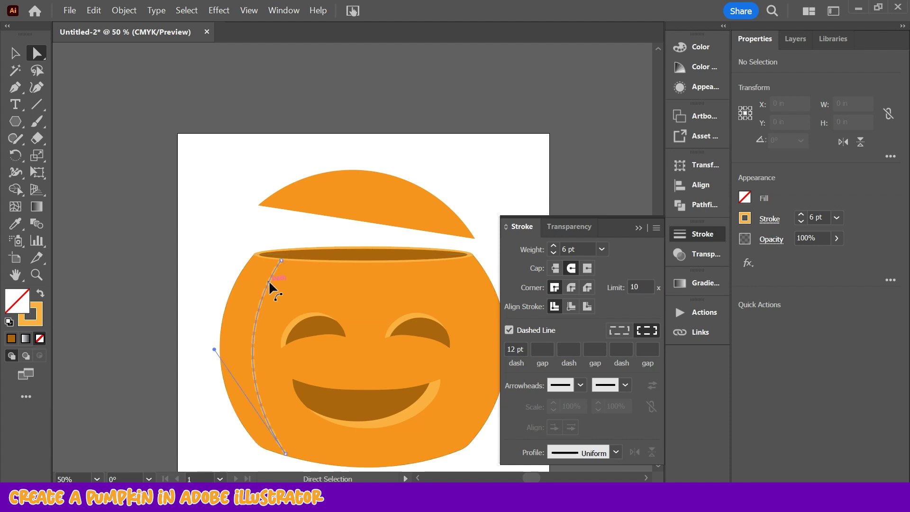
pyautogui.click(509, 330)
pyautogui.click(134, 239)
pyautogui.click(638, 228)
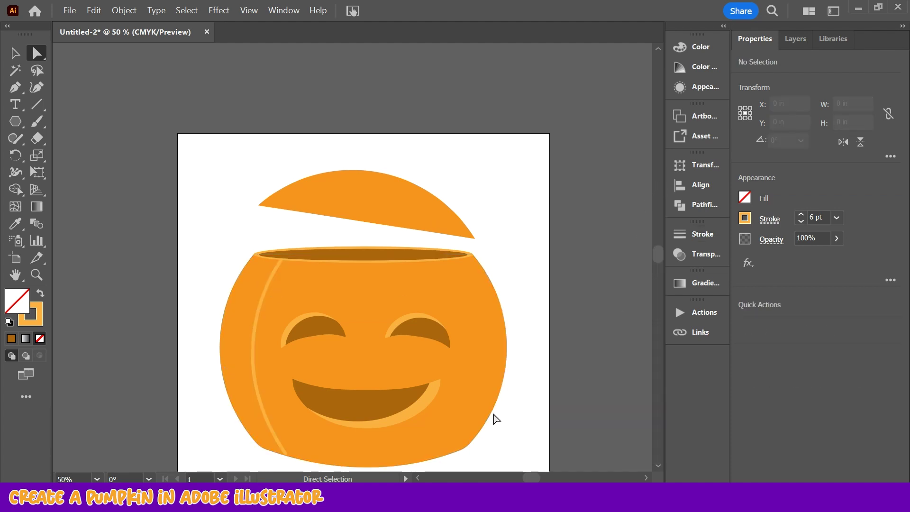
# Draw a second curved rib line on the body's right side, from below the rim to the bottom edge, bowed outwards to the right
pyautogui.scroll(-2, 446, 299)
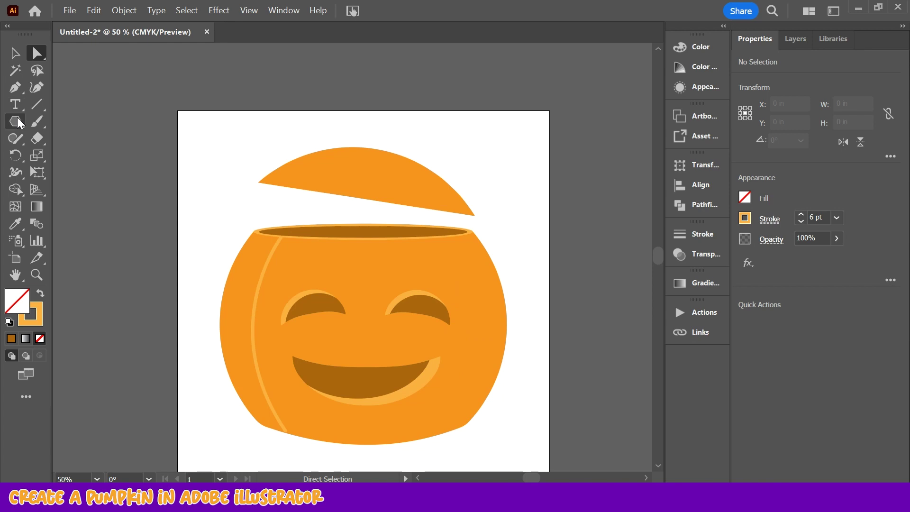
pyautogui.click(16, 87)
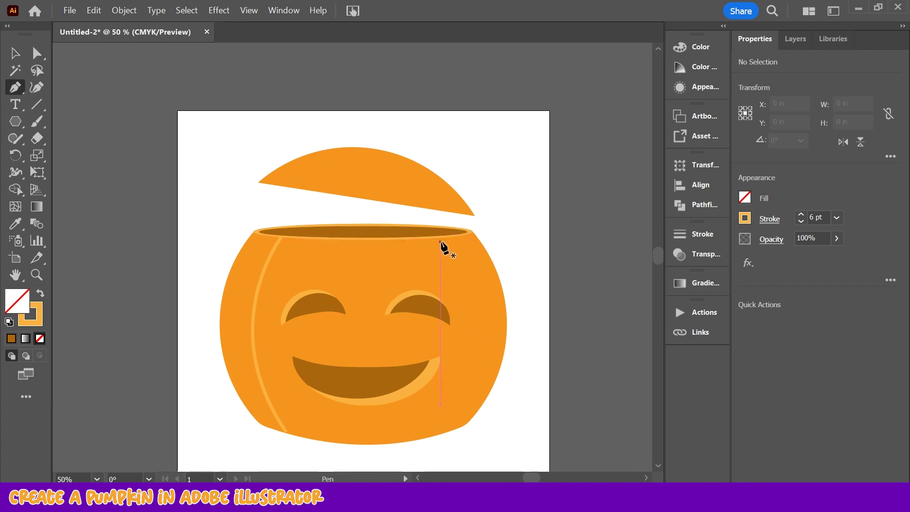
pyautogui.click(441, 237)
pyautogui.moveTo(446, 432); pyautogui.dragTo(388, 444)
pyautogui.click(15, 52)
pyautogui.click(447, 305)
# Adjust an end anchor of the right rib line so that it sits neatly inside the body's outline
pyautogui.scroll(5, 448, 285)
pyautogui.click(444, 271)
pyautogui.click(37, 53)
pyautogui.click(442, 273)
pyautogui.click(488, 332)
pyautogui.scroll(-5, 488, 332)
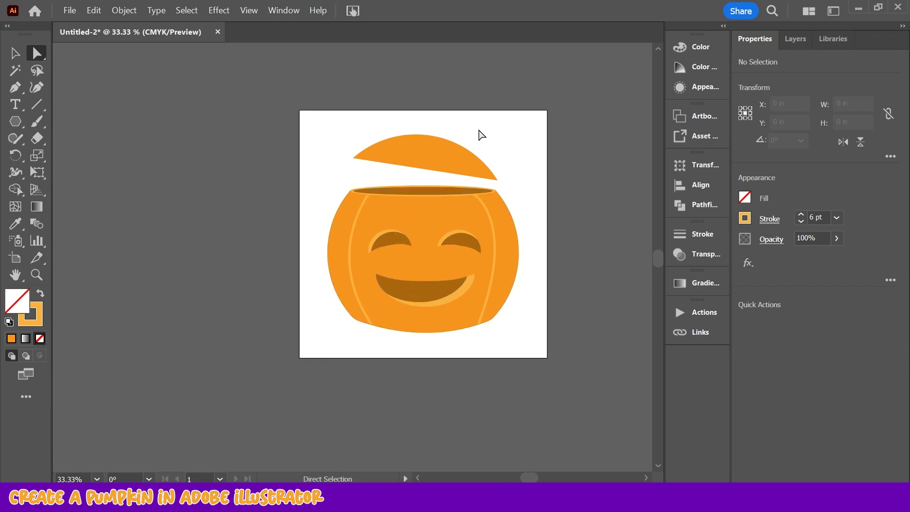
# Draw an inner left rib line from below the rim through the left eye and mouth to the bottom edge, bowed to the left
pyautogui.scroll(3, 484, 137)
pyautogui.scroll(-2, 483, 136)
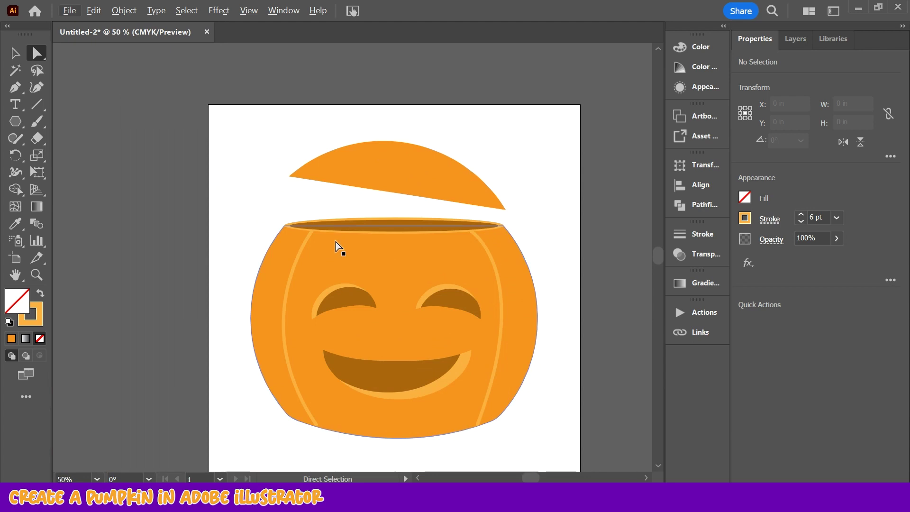
pyautogui.press('p')
pyautogui.click(362, 233)
pyautogui.moveTo(359, 436); pyautogui.dragTo(405, 454)
# Adjust the end anchor of the inner left rib line to fit within the body's edge
pyautogui.click(37, 53)
pyautogui.scroll(2, 367, 359)
pyautogui.click(361, 359)
pyautogui.click(356, 362)
pyautogui.scroll(-2, 364, 379)
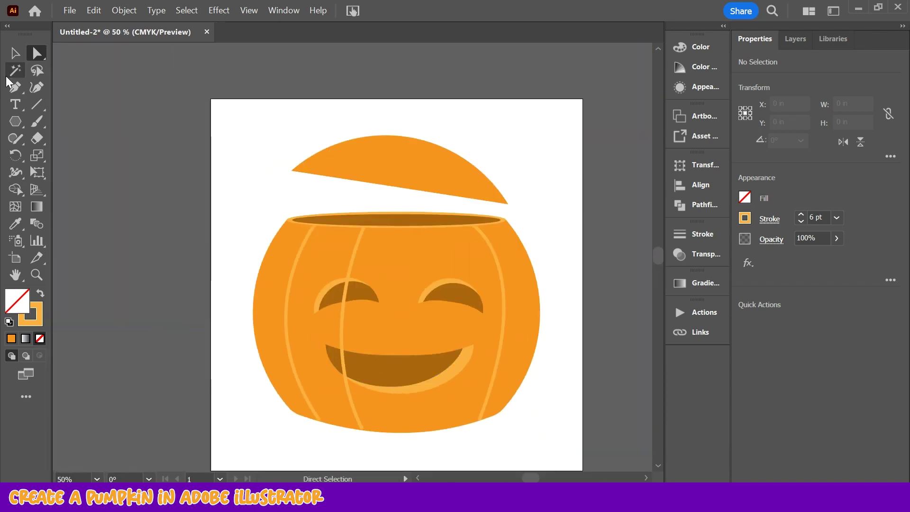
# Draw an inner right rib line from below the rim through the right eye and mouth to the bottom edge, bowed to the right
pyautogui.click(15, 87)
pyautogui.click(430, 195)
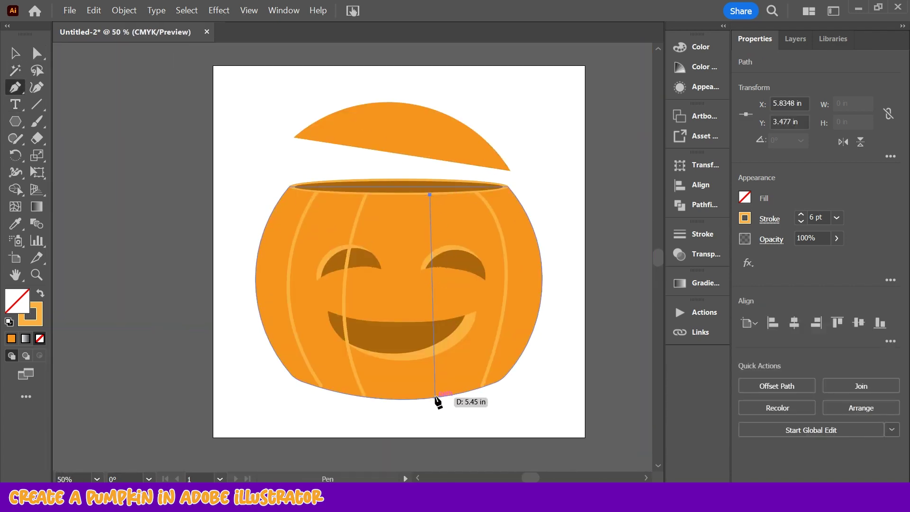
pyautogui.moveTo(437, 400); pyautogui.dragTo(394, 431)
pyautogui.press('a')
pyautogui.scroll(2, 435, 313)
pyautogui.click(425, 313)
pyautogui.click(429, 323)
# Adjust the curve handle of the outer right rib line so that it bows evenly along the body's side
pyautogui.scroll(-1, 565, 327)
pyautogui.click(588, 285)
pyautogui.scroll(2, 612, 237)
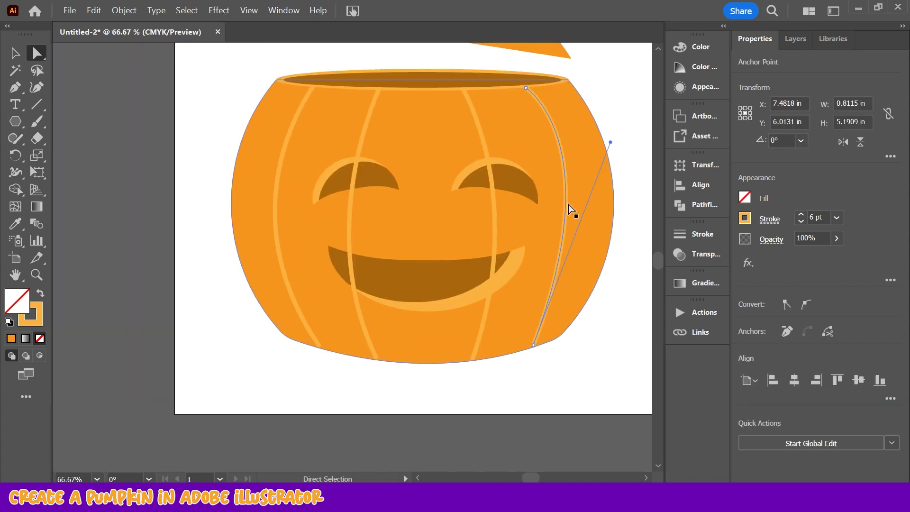
pyautogui.click(619, 153)
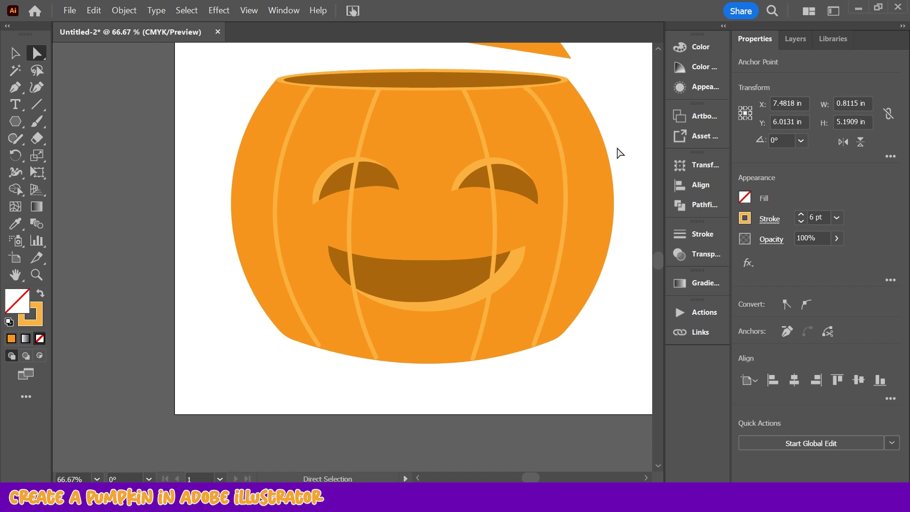
pyautogui.click(567, 194)
pyautogui.click(568, 194)
pyautogui.moveTo(611, 142); pyautogui.dragTo(611, 185)
# Bring both eyes and the mouth to the front, above the rib lines
pyautogui.click(15, 53)
pyautogui.click(208, 180)
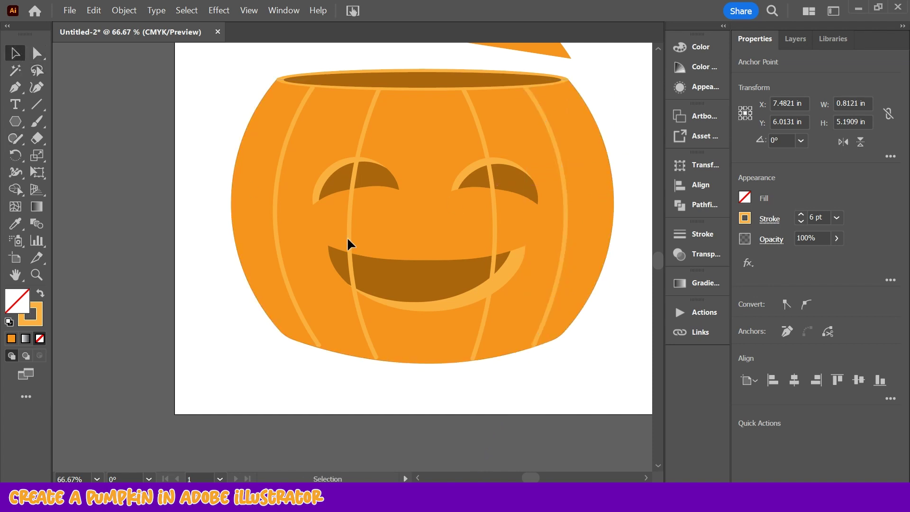
pyautogui.scroll(1, 218, 103)
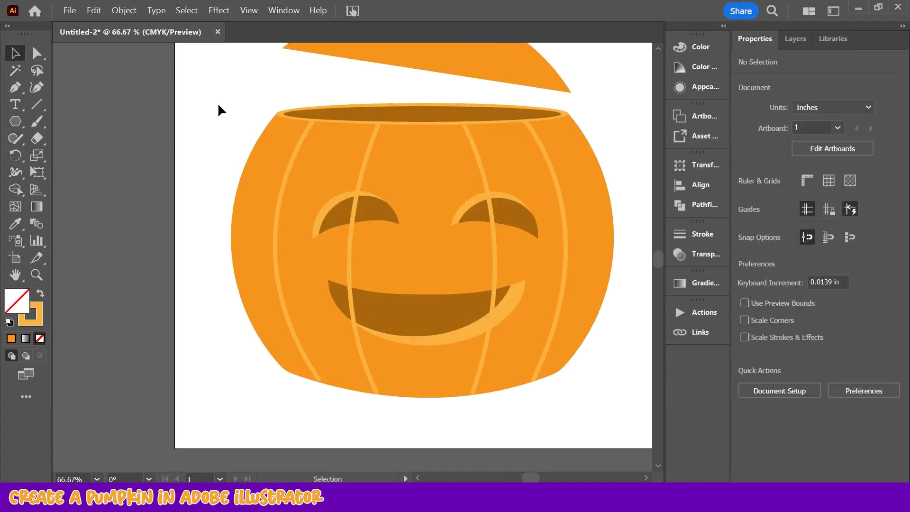
pyautogui.click(369, 215)
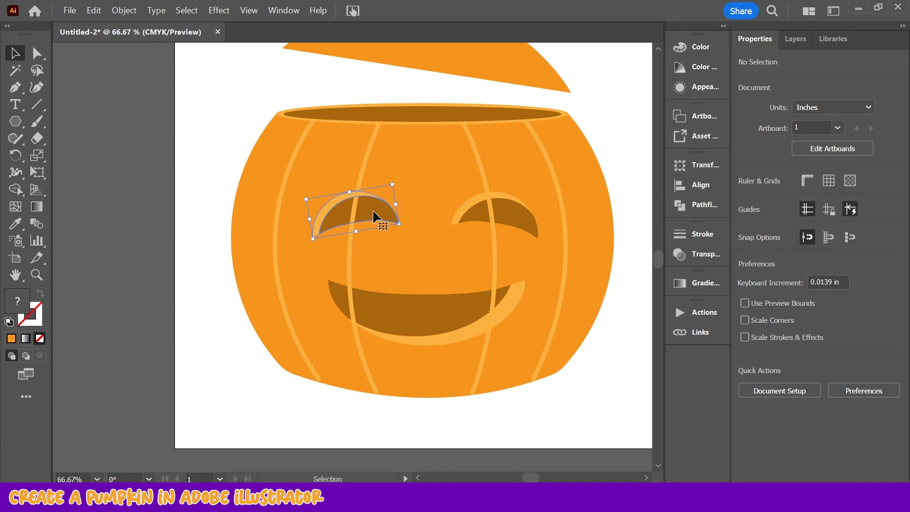
pyautogui.keyDown('shift'); pyautogui.click(479, 220); pyautogui.keyUp('shift')
pyautogui.keyDown('shift'); pyautogui.click(414, 313); pyautogui.keyUp('shift')
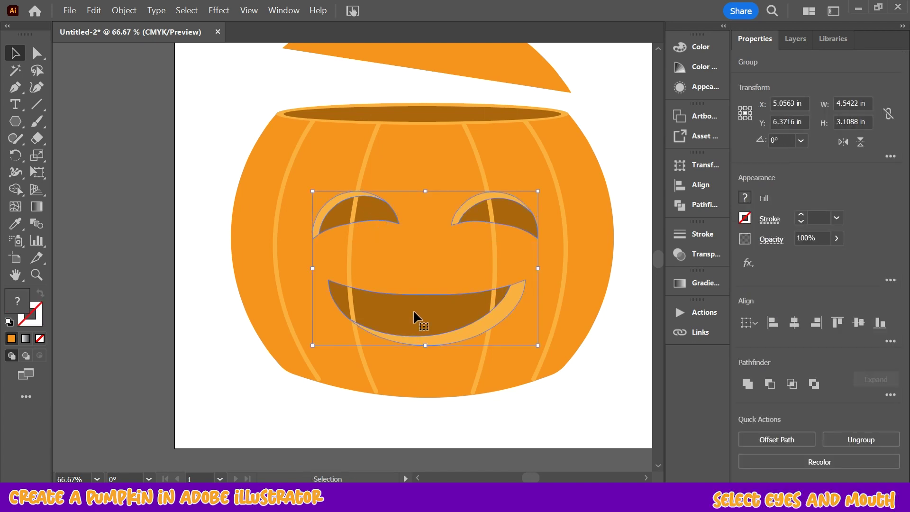
pyautogui.rightClick(414, 310)
pyautogui.moveTo(502, 241)
pyautogui.click(589, 246)
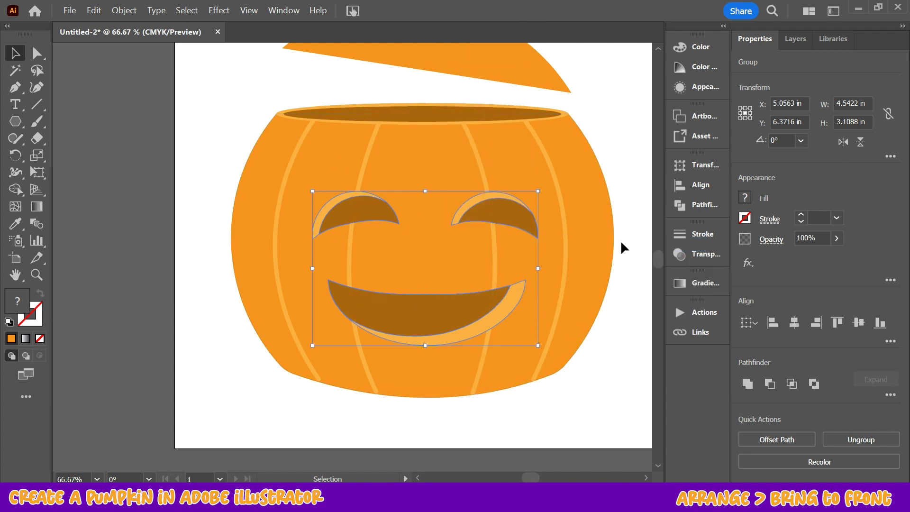
pyautogui.click(622, 240)
# Nudge the whole pumpkin, lid and body together, down on the artboard to about Y 5.24 in
pyautogui.scroll(-1, 627, 242)
pyautogui.scroll(2, 628, 244)
pyautogui.scroll(1, 627, 244)
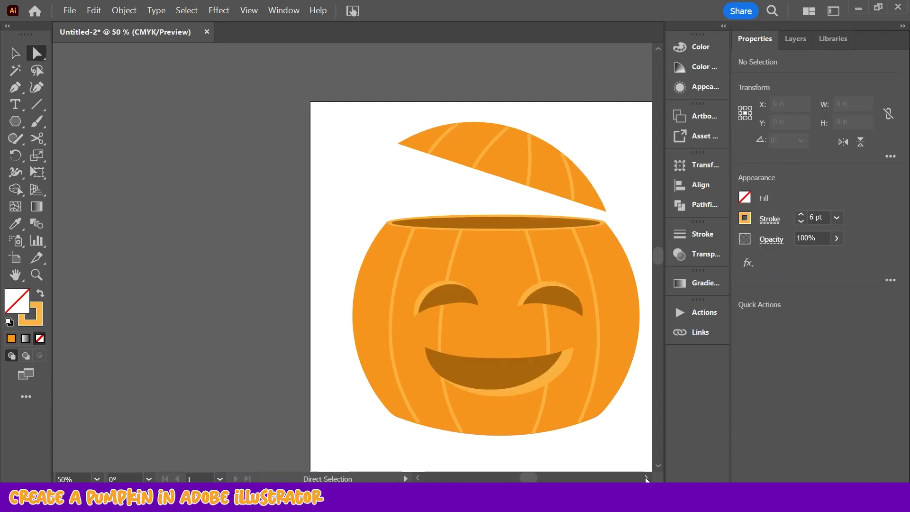
pyautogui.hscroll(3, 645, 477)
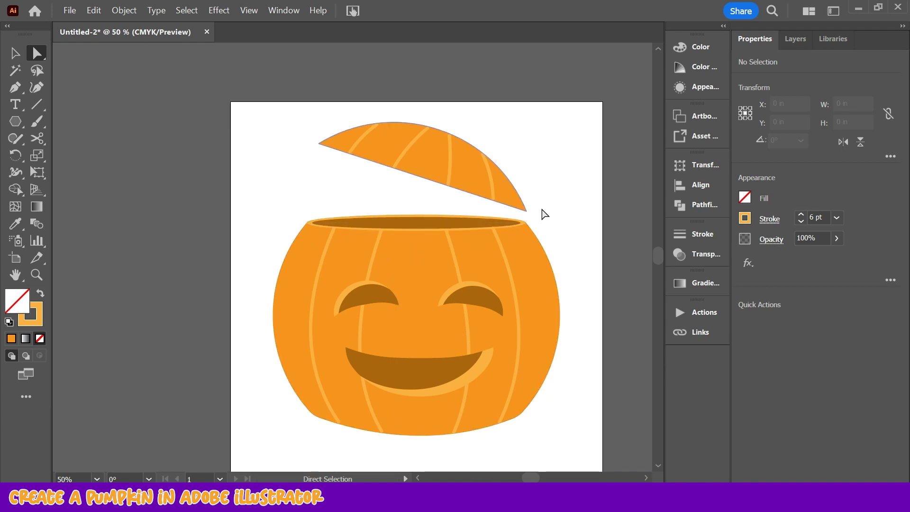
pyautogui.scroll(-1, 543, 218)
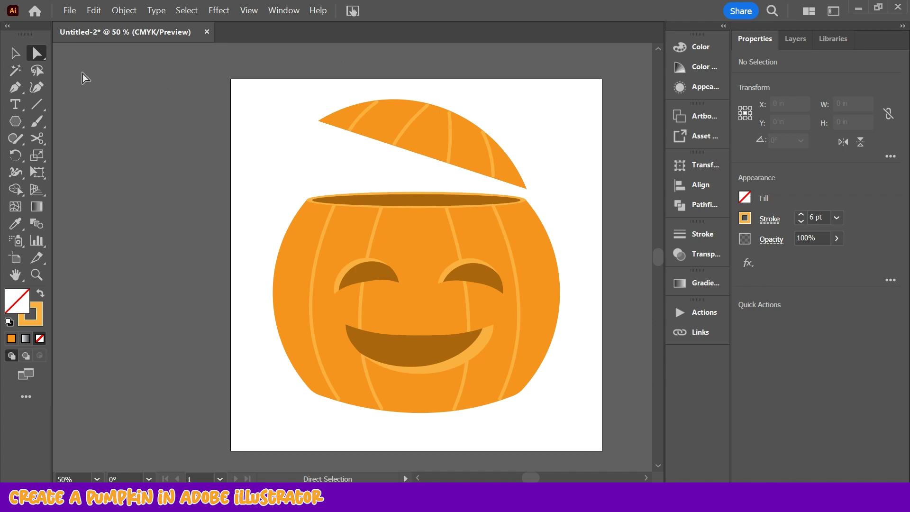
pyautogui.press('v')
pyautogui.moveTo(247, 88); pyautogui.dragTo(581, 428)
pyautogui.press('Down')
pyautogui.press('Down')
pyautogui.press('Down')
pyautogui.press('Down')
pyautogui.press('Down')
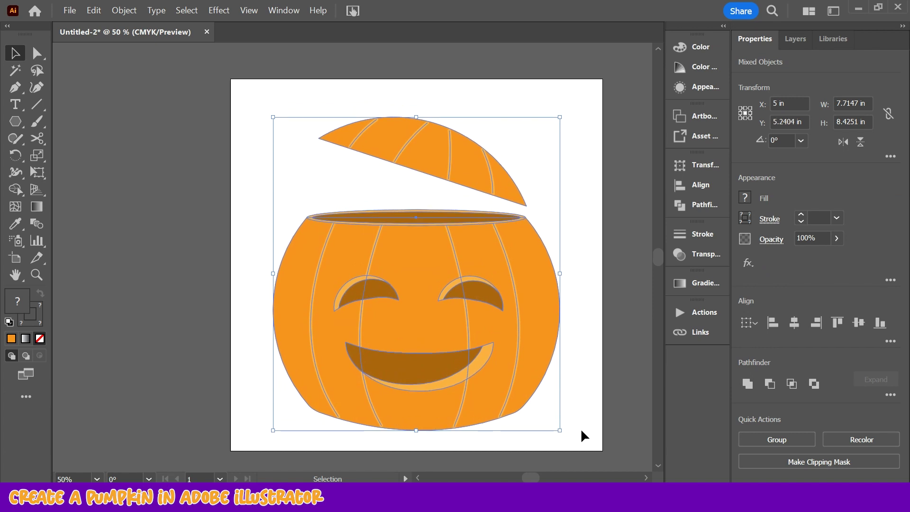
pyautogui.click(571, 90)
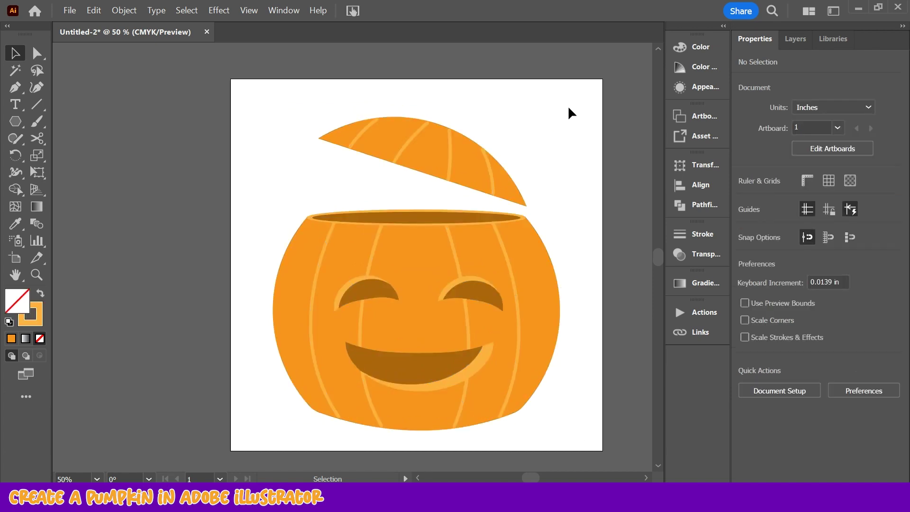
# Draw a curly vine with one loop, about 3 in wide and 1.45 in high, and place it on top of the lid
pyautogui.click(15, 87)
pyautogui.scroll(2, 430, 70)
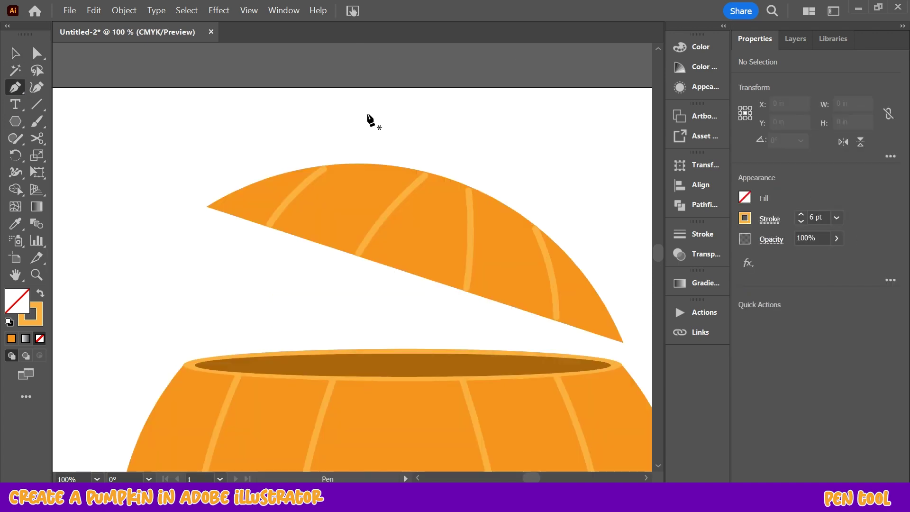
pyautogui.click(373, 114)
pyautogui.moveTo(467, 99); pyautogui.dragTo(511, 155)
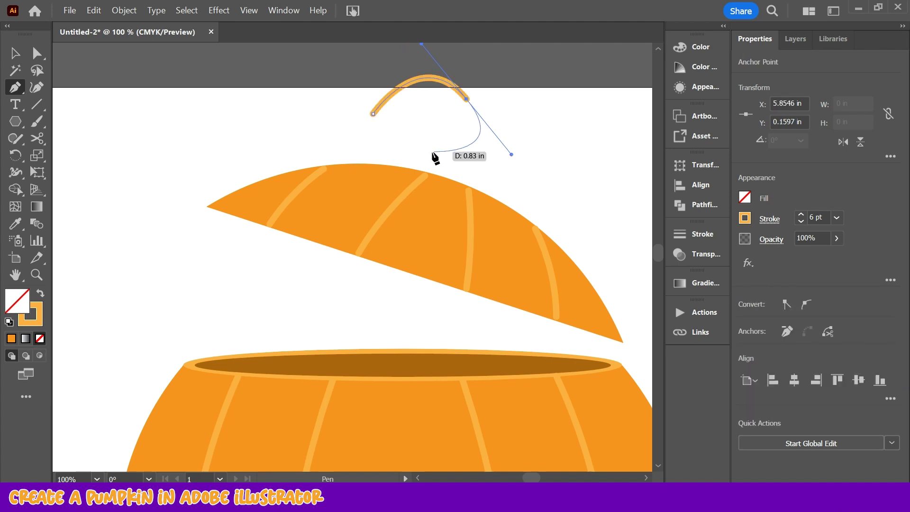
pyautogui.click(467, 100)
pyautogui.moveTo(454, 164); pyautogui.dragTo(403, 183)
pyautogui.moveTo(503, 100); pyautogui.dragTo(587, 151)
pyautogui.moveTo(524, 169); pyautogui.dragTo(508, 216)
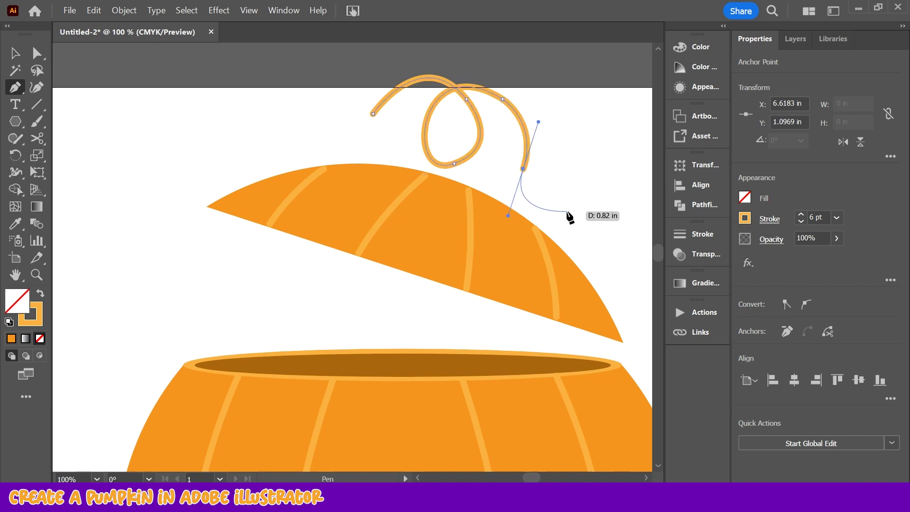
pyautogui.moveTo(605, 140); pyautogui.dragTo(629, 216)
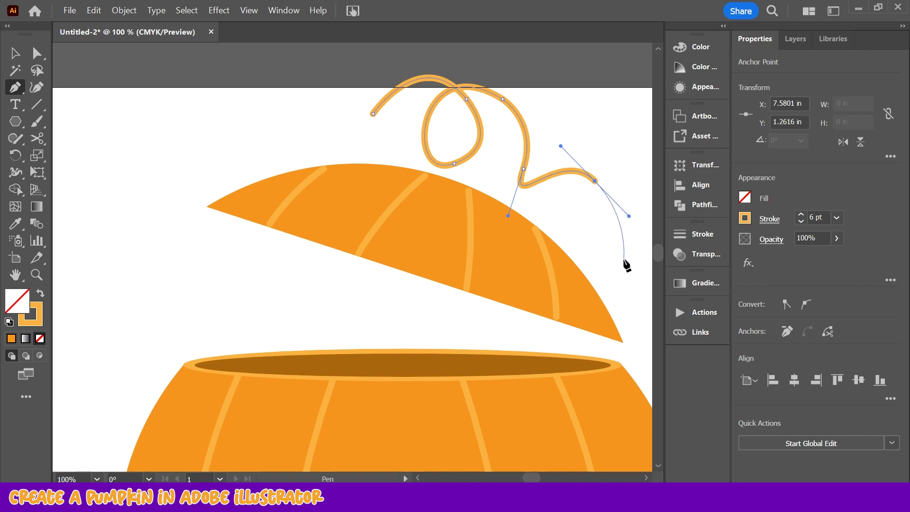
pyautogui.click(15, 54)
pyautogui.moveTo(472, 154); pyautogui.dragTo(478, 174)
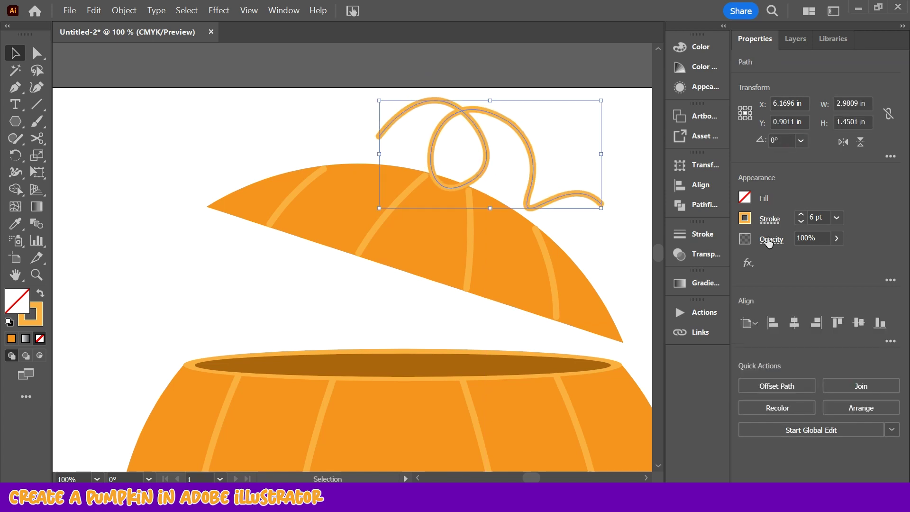
# Compare green swatches for the vine's stroke and apply the medium green one
pyautogui.click(747, 220)
pyautogui.click(641, 280)
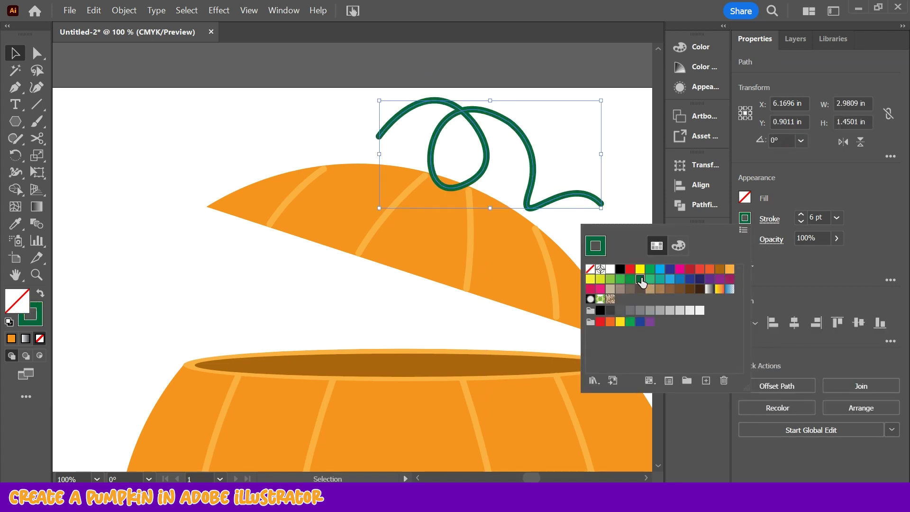
pyautogui.click(650, 281)
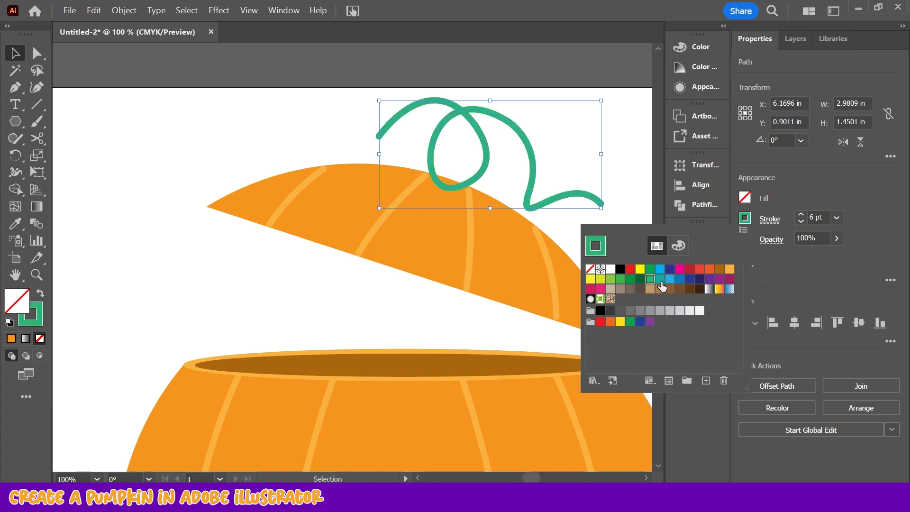
pyautogui.click(631, 281)
pyautogui.click(650, 281)
pyautogui.click(15, 54)
pyautogui.click(229, 67)
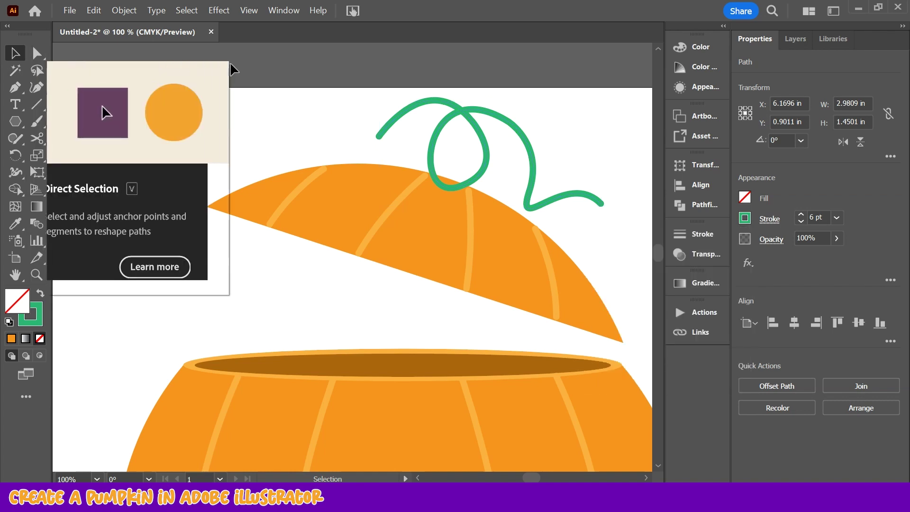
# Increase the vine's stroke weight to 16 pt
pyautogui.click(462, 114)
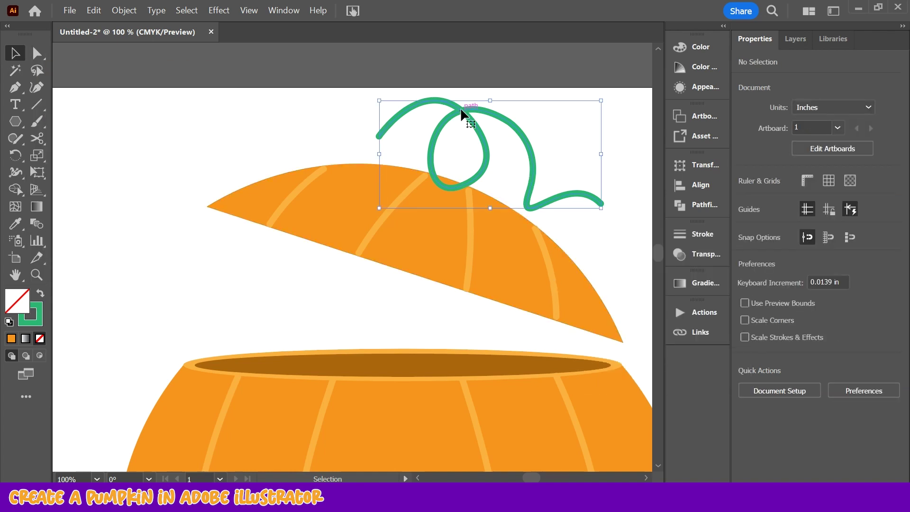
pyautogui.click(802, 213)
pyautogui.click(802, 213)
pyautogui.click(802, 214)
pyautogui.click(801, 214)
pyautogui.click(801, 213)
pyautogui.click(801, 213)
pyautogui.click(802, 214)
pyautogui.click(802, 214)
pyautogui.click(801, 214)
pyautogui.click(801, 213)
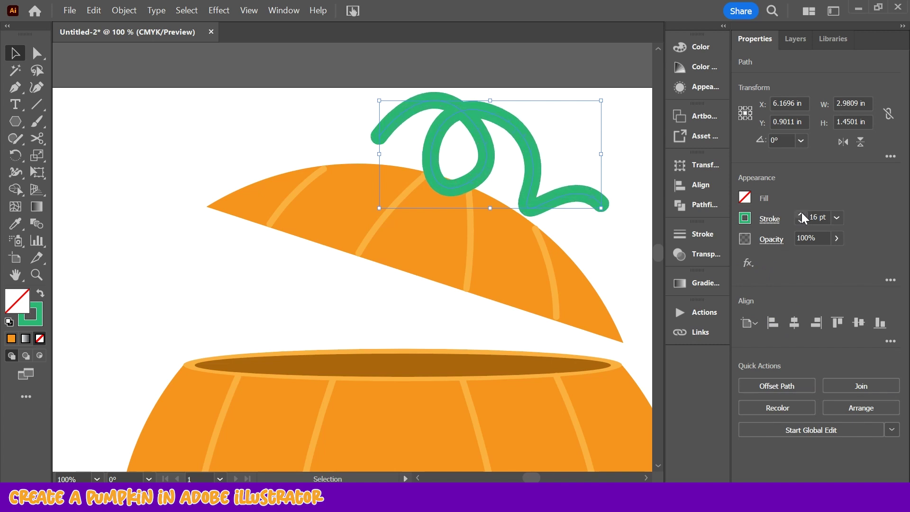
# Try several variable-width profiles on the vine's stroke and apply the arch-shaped one
pyautogui.click(696, 235)
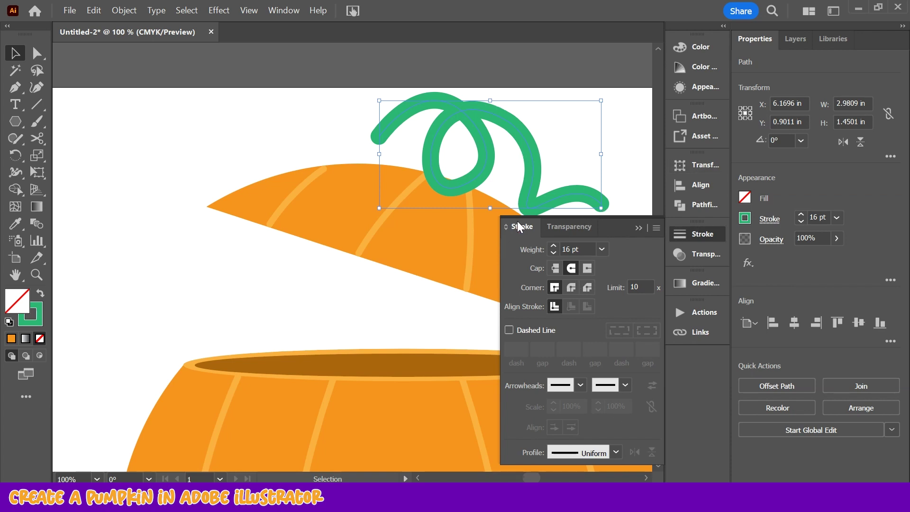
pyautogui.click(616, 454)
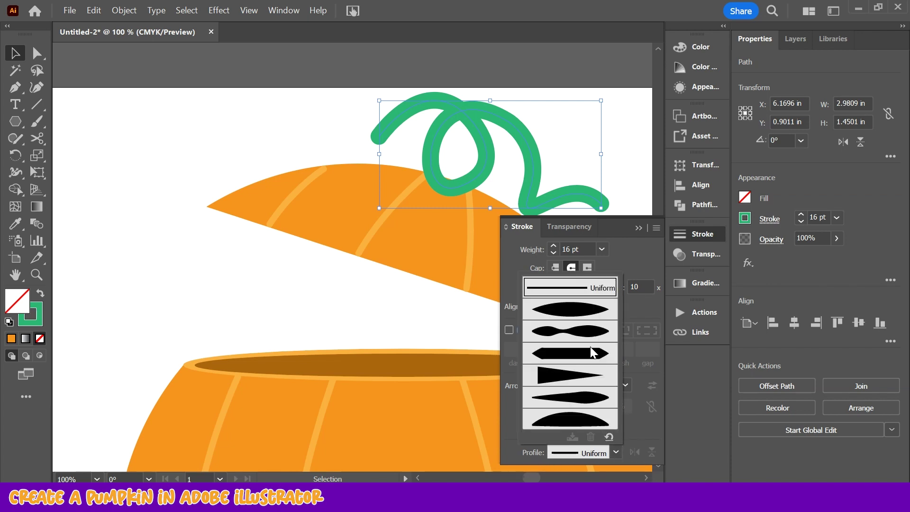
pyautogui.click(587, 311)
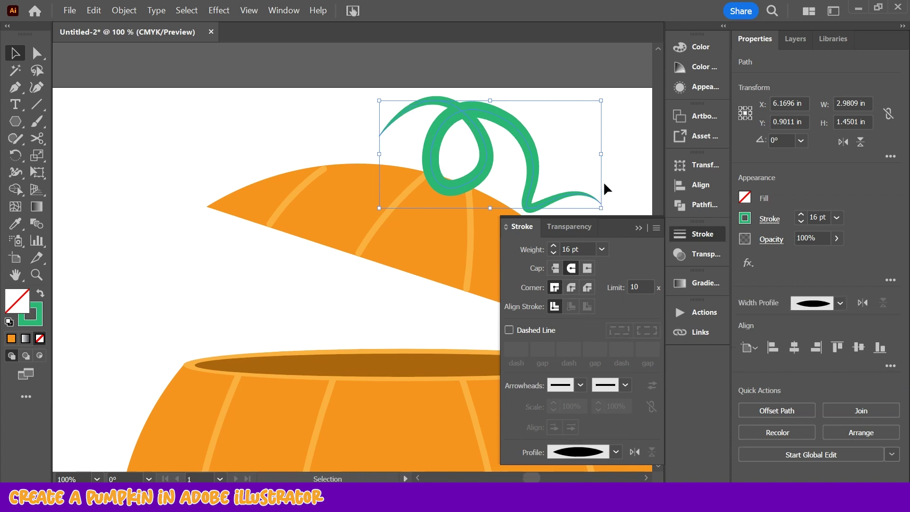
pyautogui.click(617, 450)
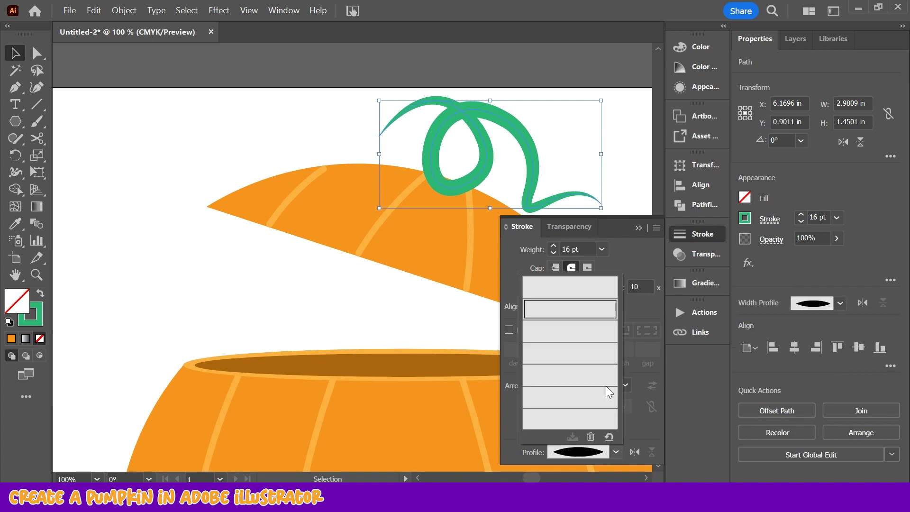
pyautogui.click(592, 337)
pyautogui.click(616, 452)
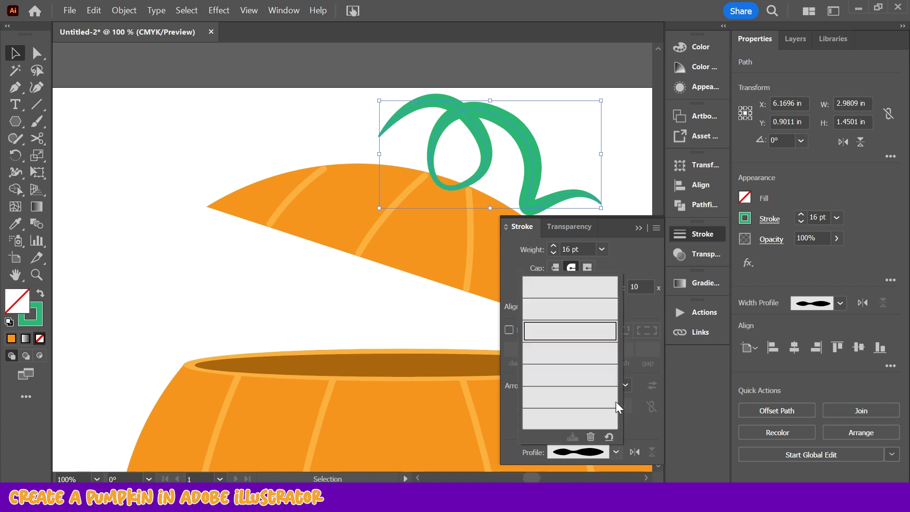
pyautogui.click(586, 422)
pyautogui.click(616, 452)
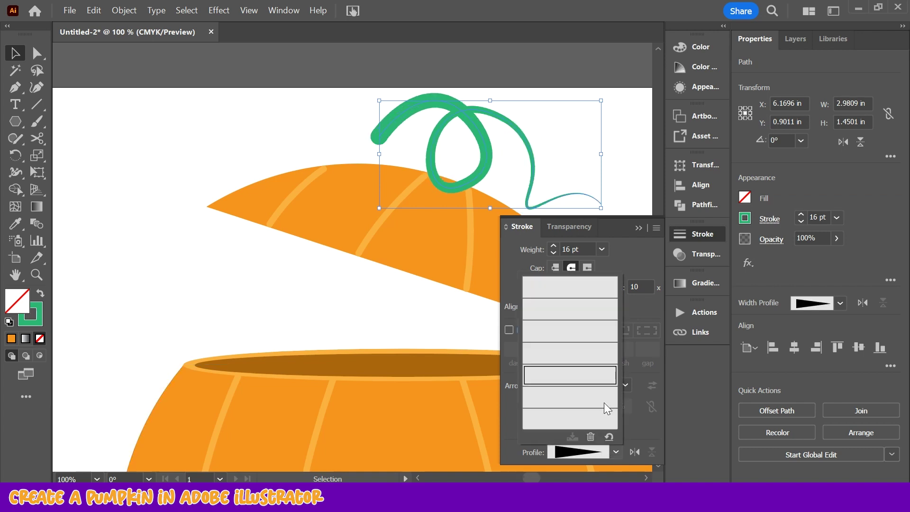
pyautogui.click(602, 399)
pyautogui.click(616, 451)
pyautogui.click(569, 417)
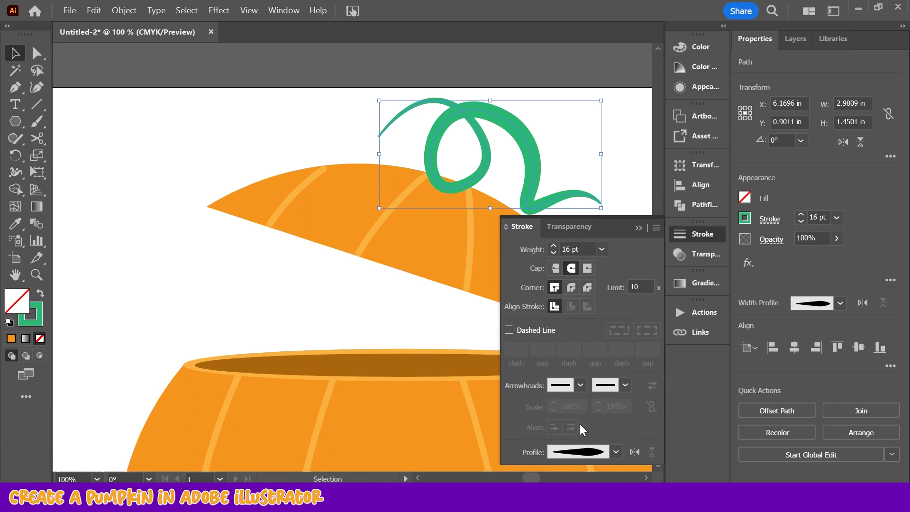
pyautogui.click(14, 54)
pyautogui.click(289, 119)
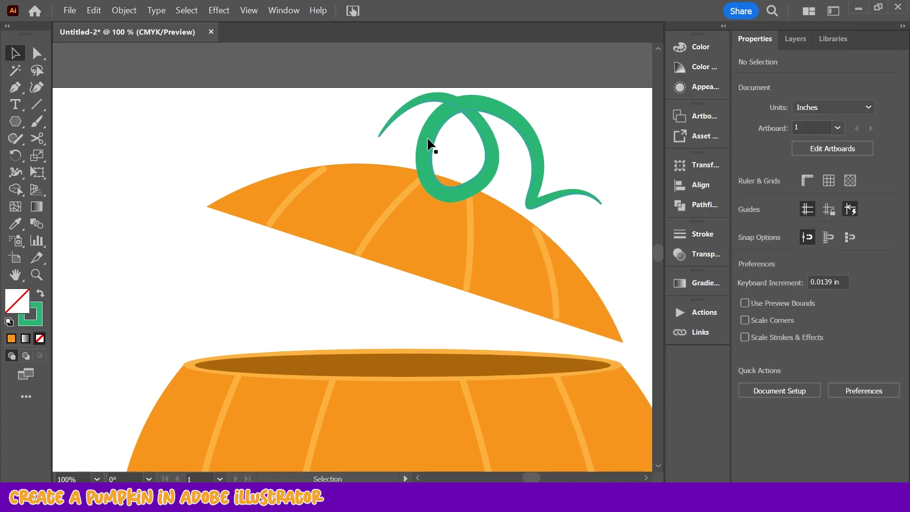
# Extend the vine from its thin left end with two curved segments, forming a small second curl and a tapered tail
pyautogui.press('a')
pyautogui.click(385, 132)
pyautogui.click(379, 136)
pyautogui.moveTo(379, 136)
pyautogui.mouseDown()
pyautogui.moveTo(342, 148)
pyautogui.moveTo(372, 145)
pyautogui.mouseUp()
pyautogui.press('p')
pyautogui.click(372, 145)
pyautogui.scroll(5, 382, 133)
pyautogui.moveTo(415, 219); pyautogui.dragTo(362, 187)
pyautogui.moveTo(324, 264); pyautogui.dragTo(312, 323)
# Reshape the anchors and handles of the vine's new left part into a smooth small curl without sharp corners
pyautogui.press('a')
pyautogui.scroll(-1, 356, 319)
pyautogui.scroll(4, 356, 320)
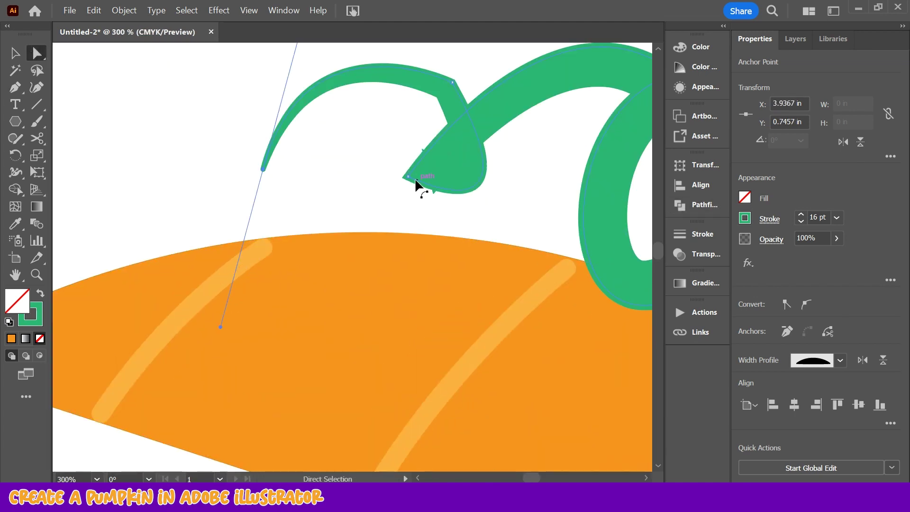
pyautogui.click(418, 175)
pyautogui.moveTo(417, 178); pyautogui.dragTo(466, 171)
pyautogui.moveTo(456, 83); pyautogui.dragTo(470, 76)
pyautogui.moveTo(442, 190); pyautogui.dragTo(418, 207)
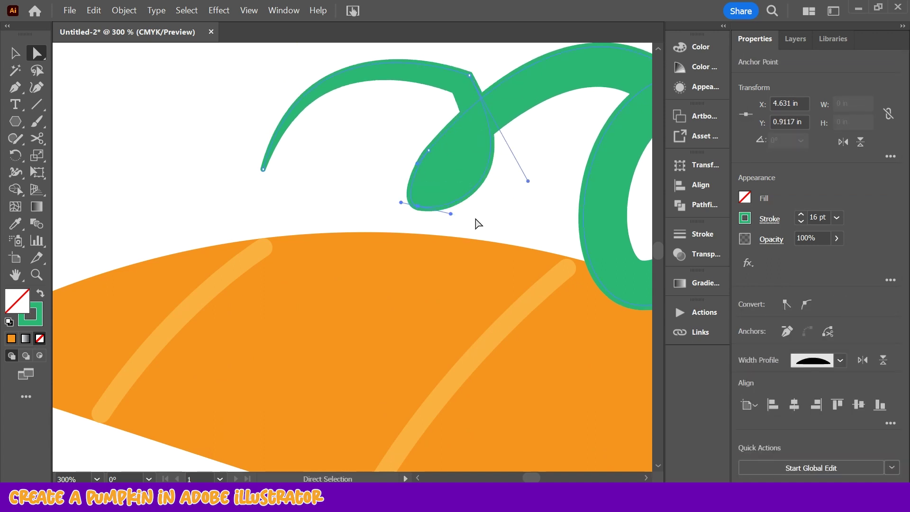
pyautogui.click(470, 75)
pyautogui.moveTo(466, 90); pyautogui.dragTo(423, 112)
pyautogui.click(421, 208)
pyautogui.click(418, 207)
pyautogui.click(502, 225)
# Change the extended vine's stroke to a different width profile that tapers towards both ends
pyautogui.scroll(1, 520, 223)
pyautogui.hscroll(5, 457, 264)
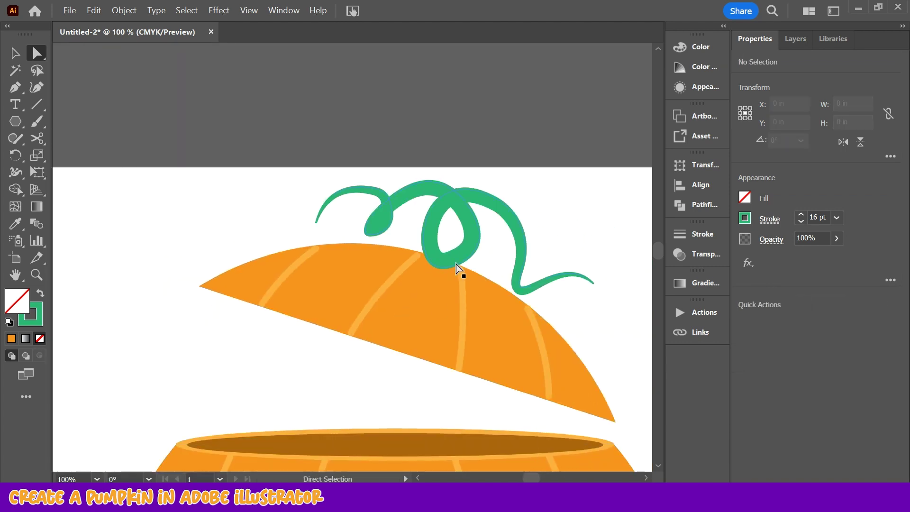
pyautogui.click(458, 263)
pyautogui.click(698, 233)
pyautogui.click(616, 449)
pyautogui.click(582, 291)
pyautogui.click(488, 237)
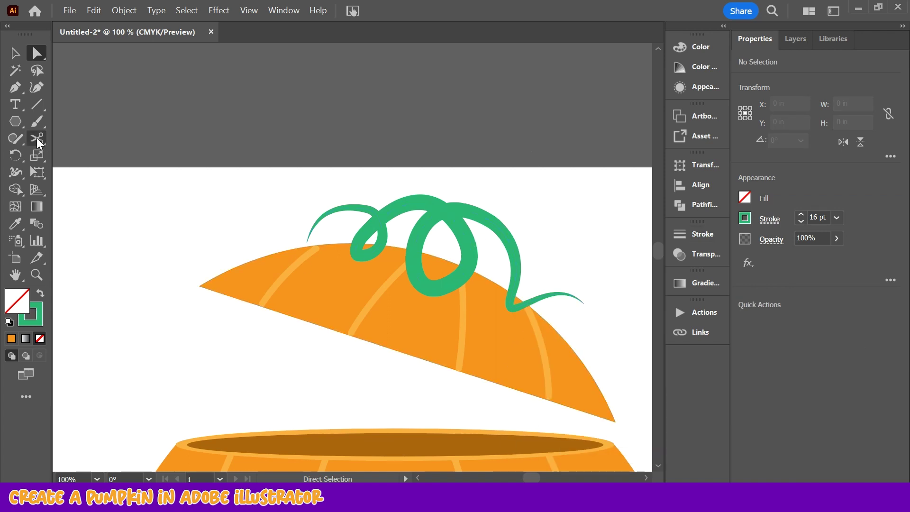
# Draw an ellipse of about 1.75 by 1.2 in beside the pumpkin lid and give it a green fill without a stroke
pyautogui.scroll(-4, 286, 408)
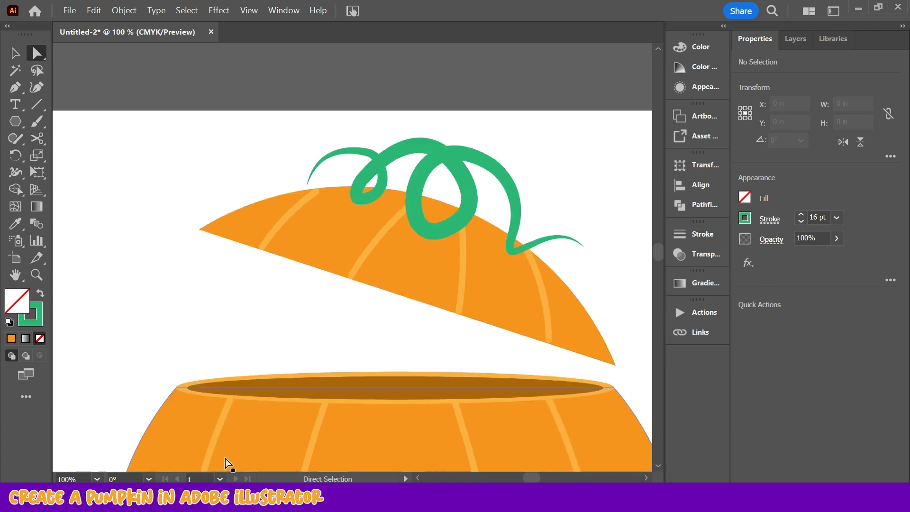
pyautogui.scroll(-3, 286, 408)
pyautogui.scroll(4, 340, 424)
pyautogui.scroll(-1, 336, 422)
pyautogui.scroll(2, 336, 380)
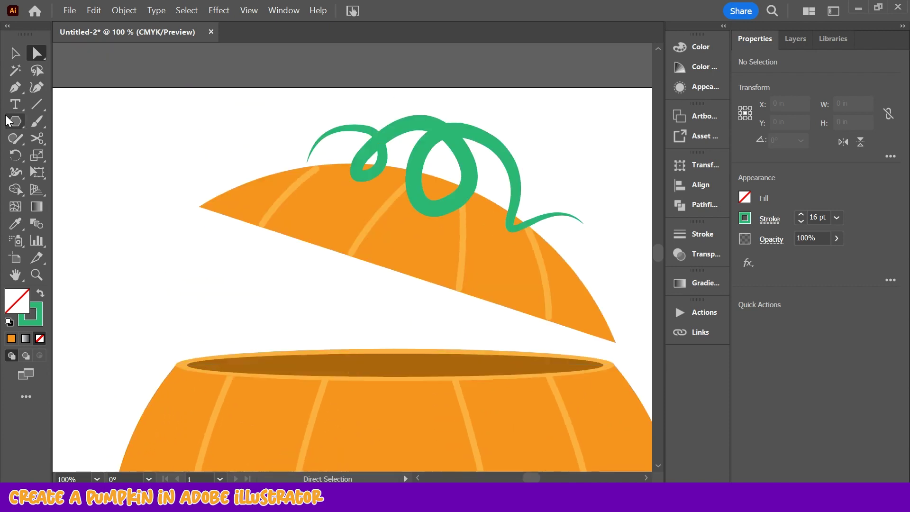
pyautogui.click(19, 121)
pyautogui.click(90, 156)
pyautogui.moveTo(108, 184); pyautogui.dragTo(170, 284)
pyautogui.hotkey('ctrl', 'z')
pyautogui.moveTo(81, 241)
pyautogui.mouseDown()
pyautogui.moveTo(127, 294)
pyautogui.moveTo(229, 325)
pyautogui.moveTo(217, 338)
pyautogui.moveTo(211, 332)
pyautogui.mouseUp()
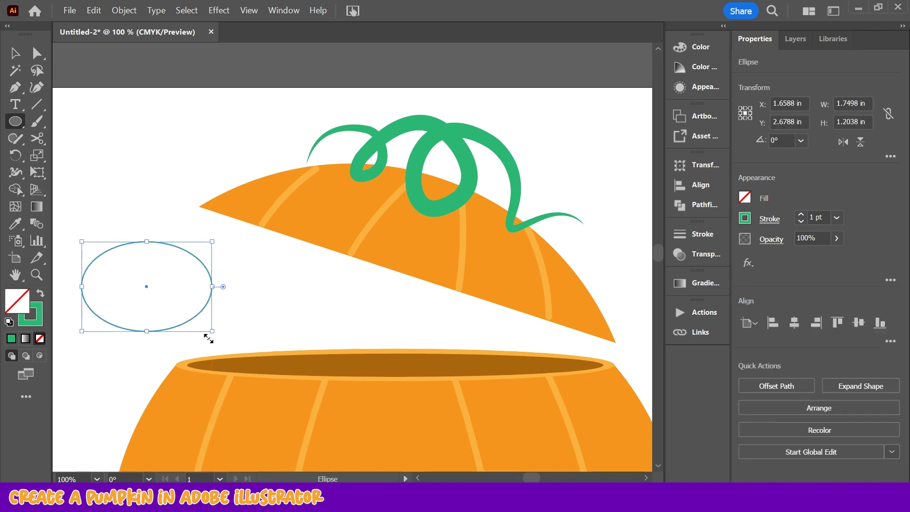
pyautogui.click(40, 294)
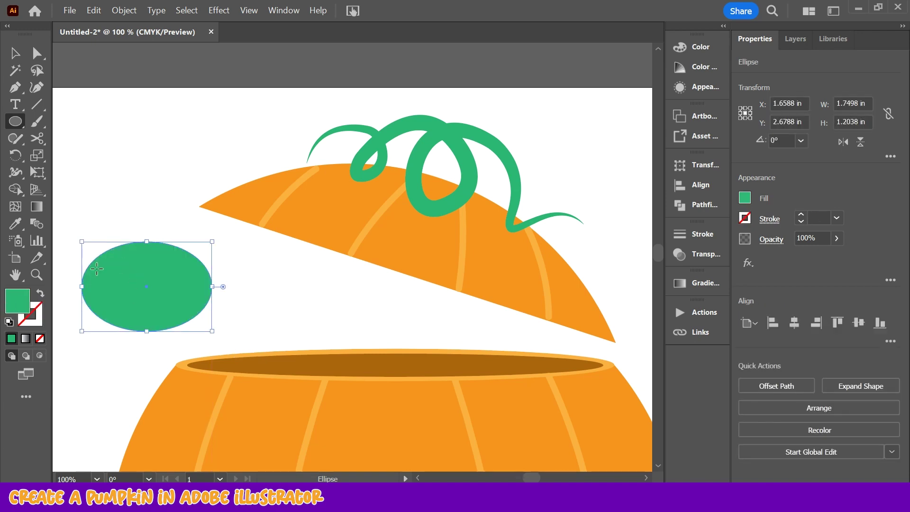
# Convert the ellipse's left and right anchor points to corners to make a pointed leaf shape
pyautogui.click(37, 53)
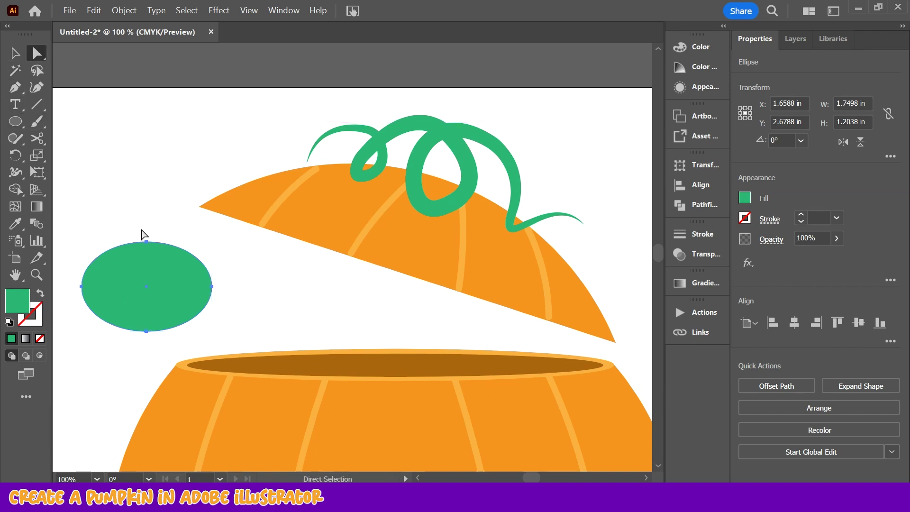
pyautogui.click(82, 288)
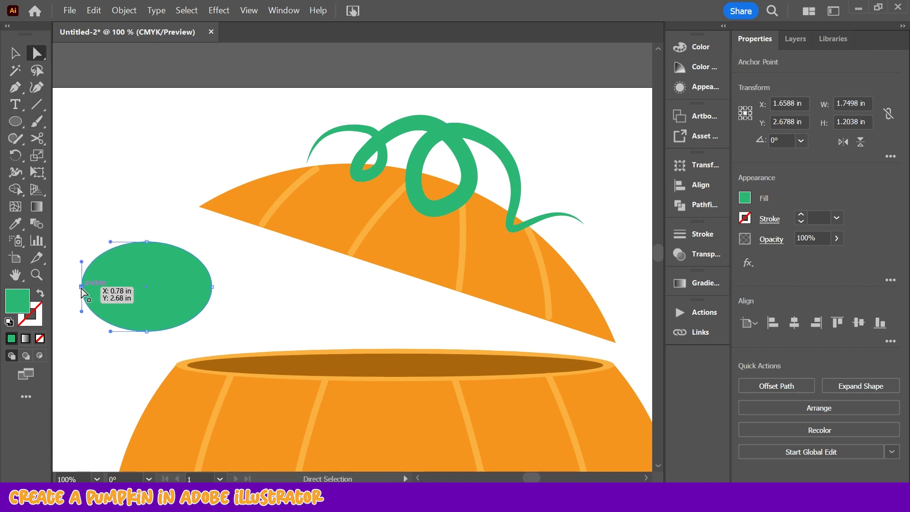
pyautogui.keyDown('shift'); pyautogui.click(212, 287); pyautogui.keyUp('shift')
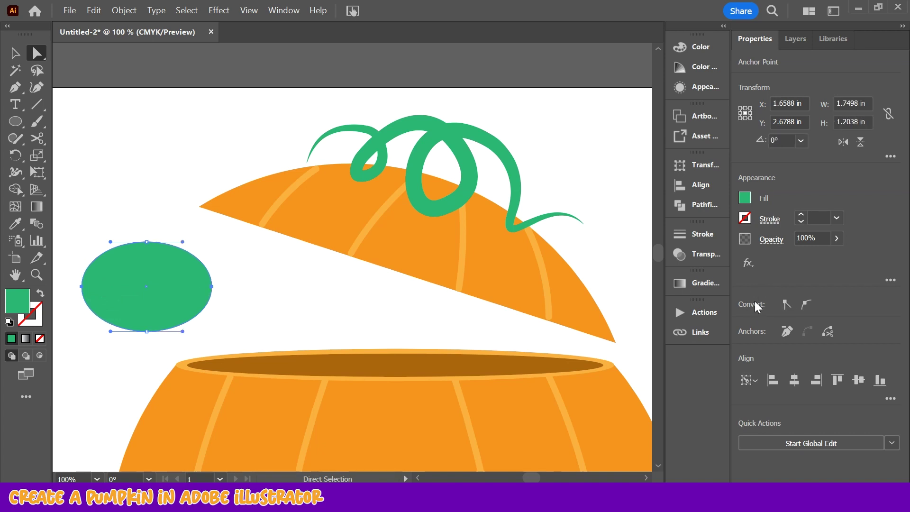
pyautogui.click(786, 304)
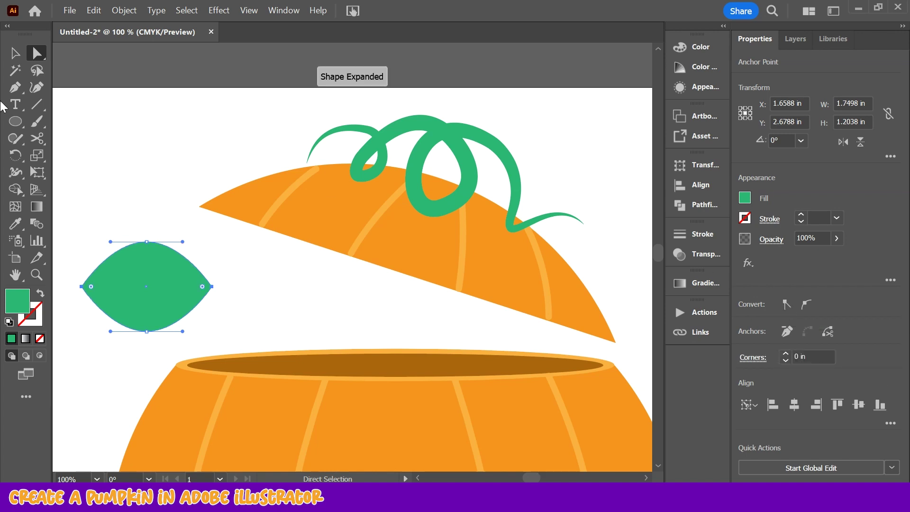
# Place the leaf on the vine, rotated and scaled down, and add a copy of it above the small curl
pyautogui.click(15, 53)
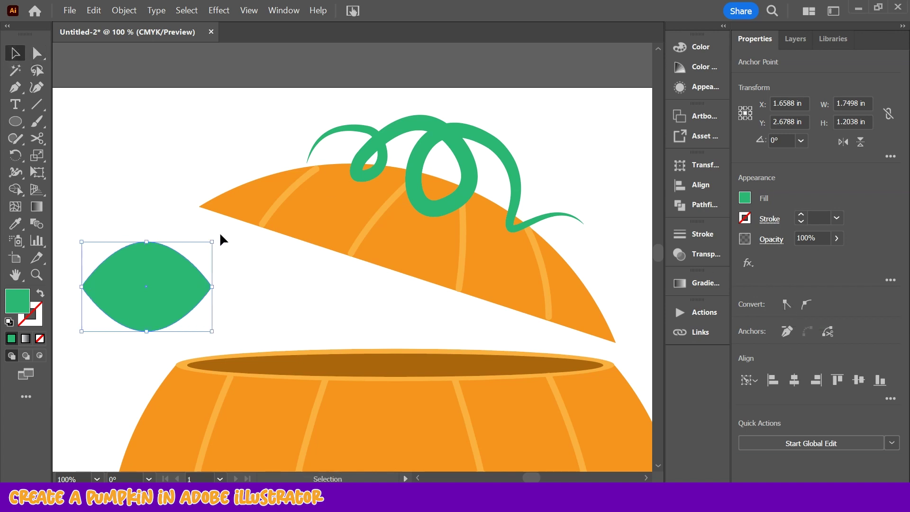
pyautogui.moveTo(217, 241); pyautogui.dragTo(560, 148)
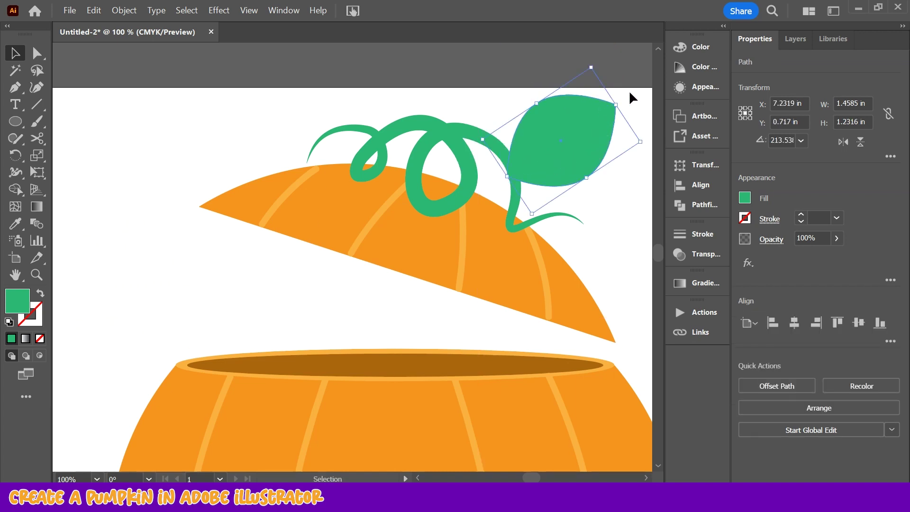
pyautogui.moveTo(619, 104); pyautogui.dragTo(378, 129)
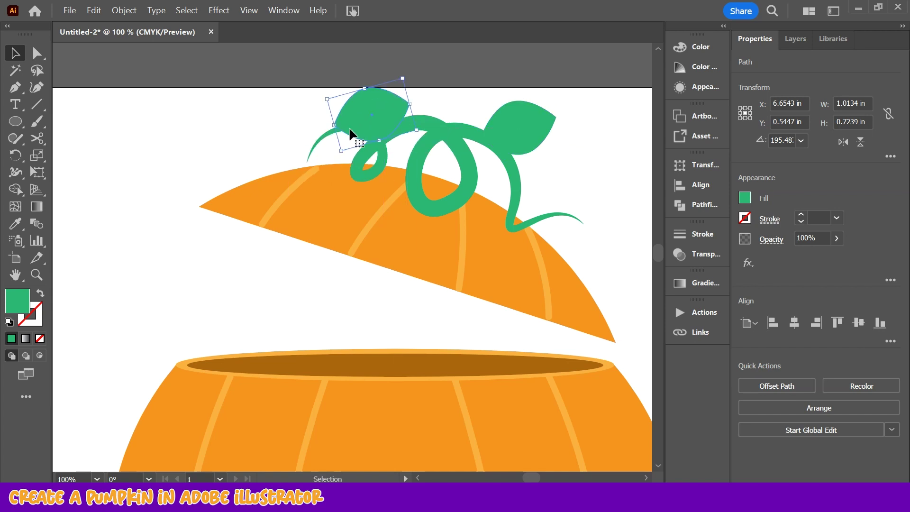
# Arrange the two leaves with a smaller one above the vine's small curl and the larger one above the big loop
pyautogui.moveTo(327, 97); pyautogui.dragTo(377, 91)
pyautogui.moveTo(398, 123)
pyautogui.mouseDown()
pyautogui.moveTo(388, 112)
pyautogui.moveTo(398, 114)
pyautogui.mouseUp()
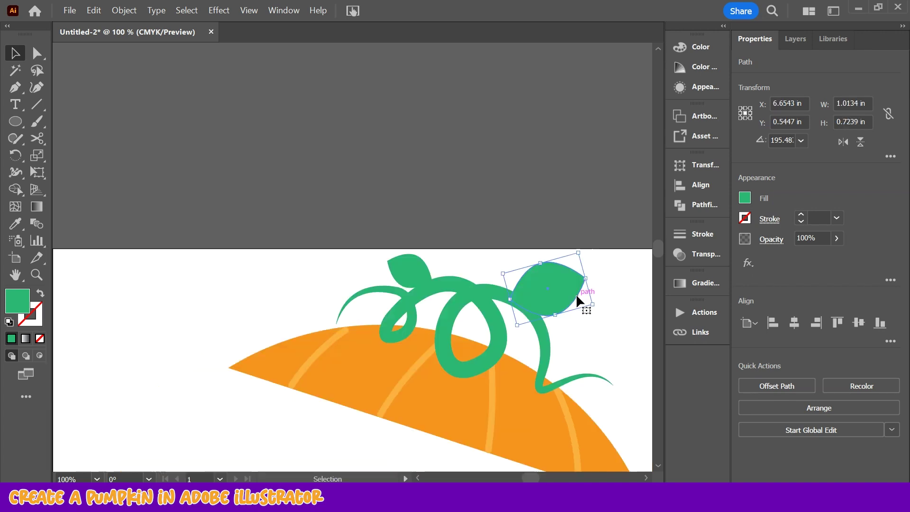
pyautogui.moveTo(576, 294); pyautogui.dragTo(503, 275)
pyautogui.click(410, 271)
pyautogui.click(591, 323)
# Select the lid with its vine and leaves and nudge it down towards the pumpkin's opening
pyautogui.scroll(-3, 591, 323)
pyautogui.scroll(-8, 600, 370)
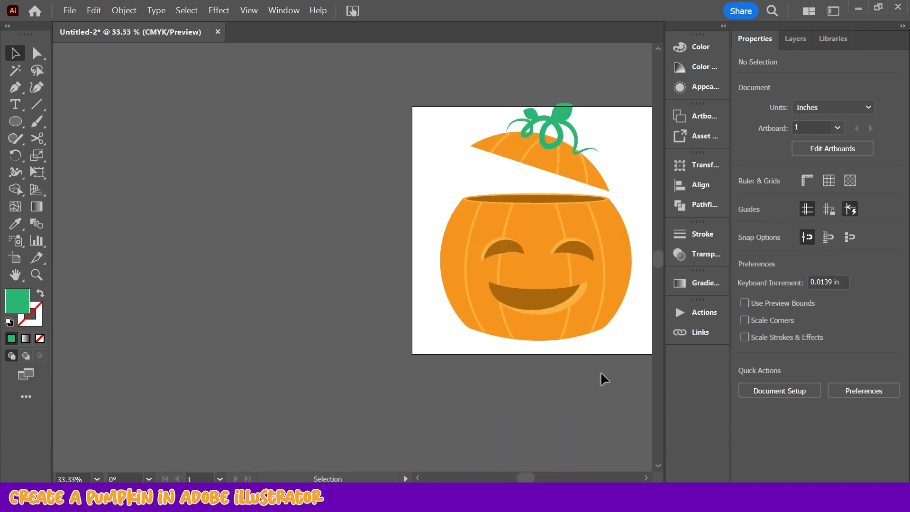
pyautogui.hscroll(4, 601, 372)
pyautogui.moveTo(409, 78); pyautogui.dragTo(519, 174)
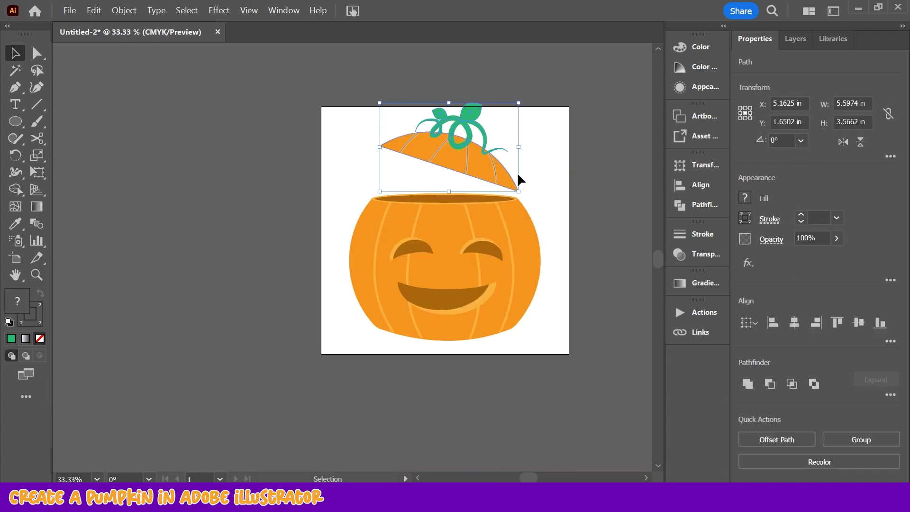
pyautogui.press('Down')
pyautogui.press('Down')
pyautogui.press('Down')
pyautogui.press('Down')
pyautogui.press('Down')
pyautogui.press('Down')
pyautogui.press('Down')
pyautogui.press('Down')
pyautogui.press('Down')
pyautogui.press('Down')
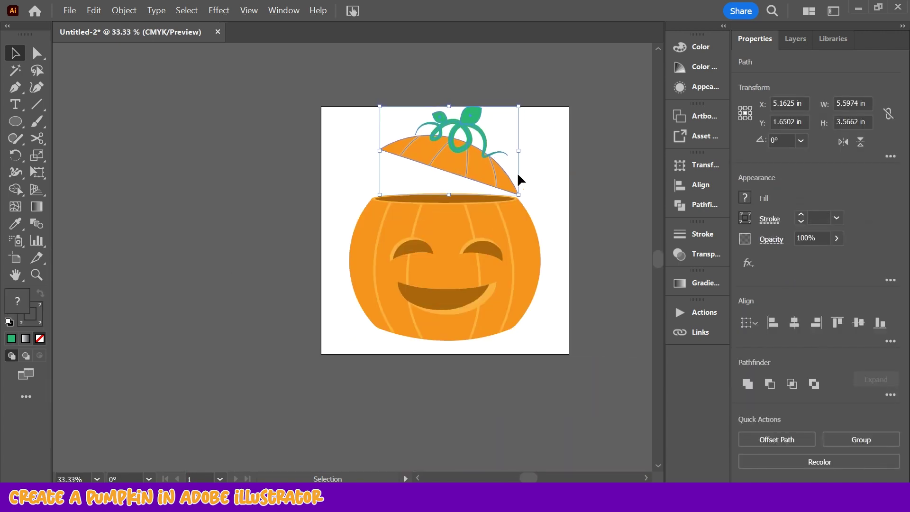
# Select the whole pumpkin and nudge it slightly down on the artboard
pyautogui.moveTo(342, 86); pyautogui.dragTo(556, 365)
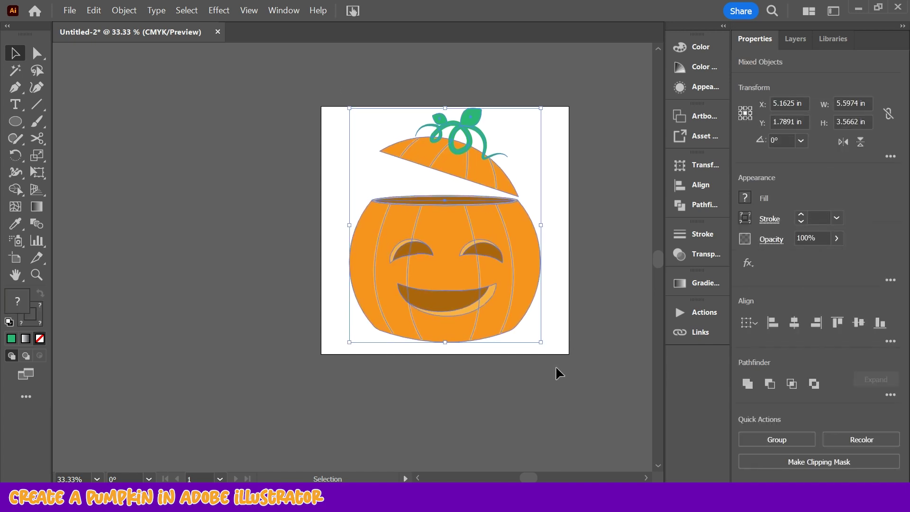
pyautogui.click(588, 317)
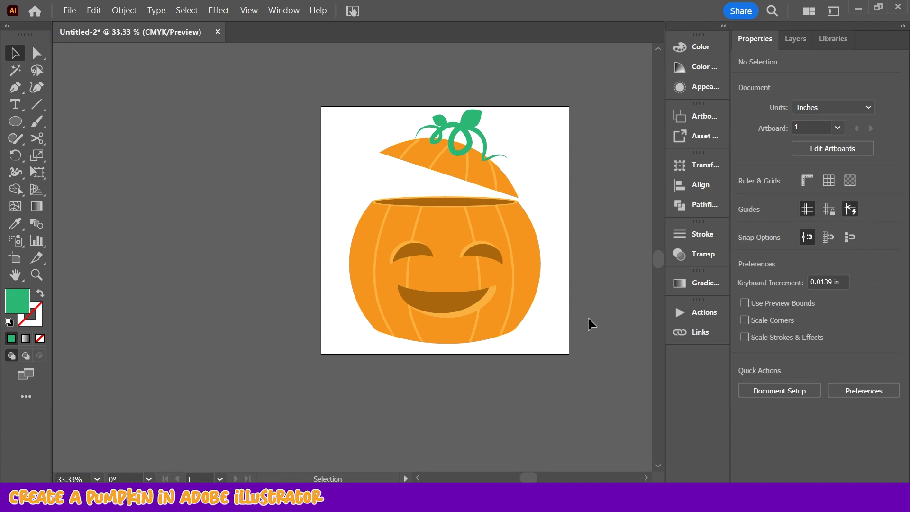
pyautogui.scroll(-1, 550, 315)
pyautogui.scroll(2, 550, 315)
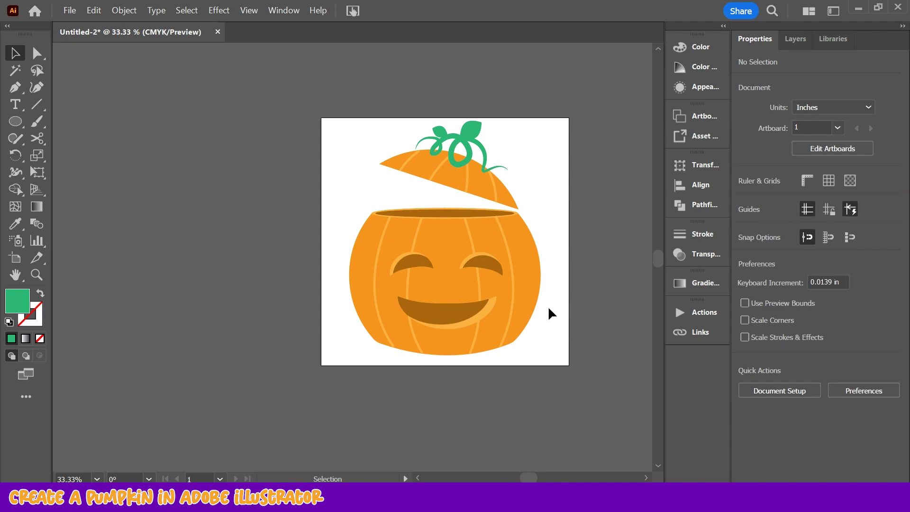
# Rotate the lid with its vine slightly counterclockwise to lessen the tilt, and reposition the pumpkin on the artboard
pyautogui.moveTo(457, 124); pyautogui.dragTo(548, 206)
pyautogui.moveTo(375, 115); pyautogui.dragTo(369, 124)
pyautogui.moveTo(466, 173); pyautogui.dragTo(463, 180)
pyautogui.click(236, 155)
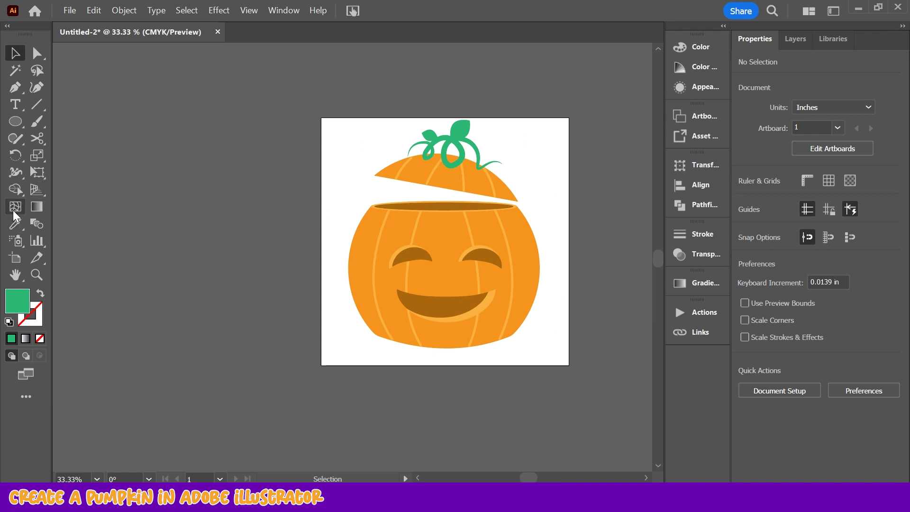
# Draw a 10 by 10 in rectangle covering the artboard and send it to the back behind the pumpkin
pyautogui.moveTo(12, 125); pyautogui.dragTo(65, 120)
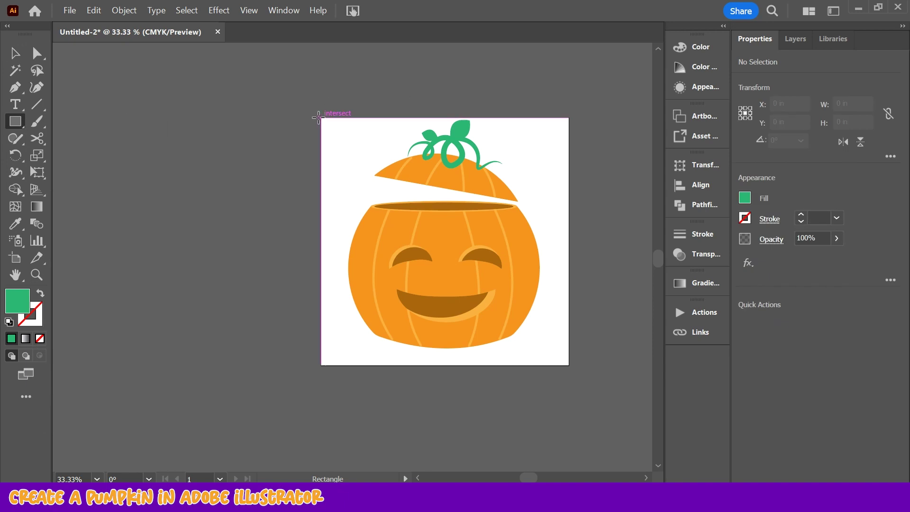
pyautogui.moveTo(320, 116); pyautogui.dragTo(570, 365)
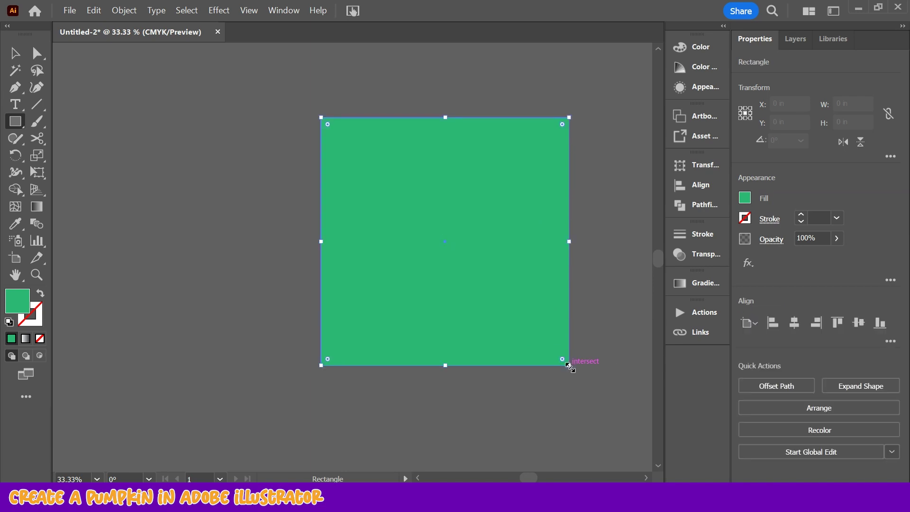
pyautogui.rightClick(506, 273)
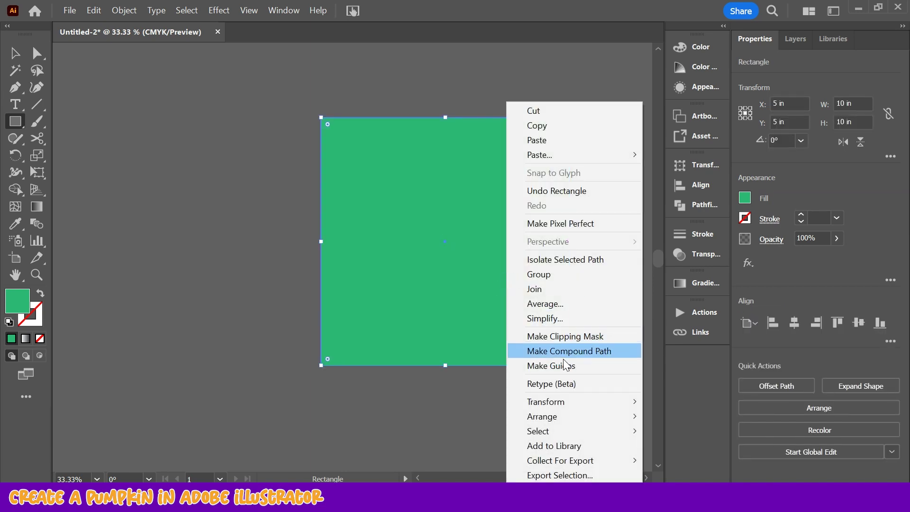
pyautogui.moveTo(545, 417)
pyautogui.click(692, 462)
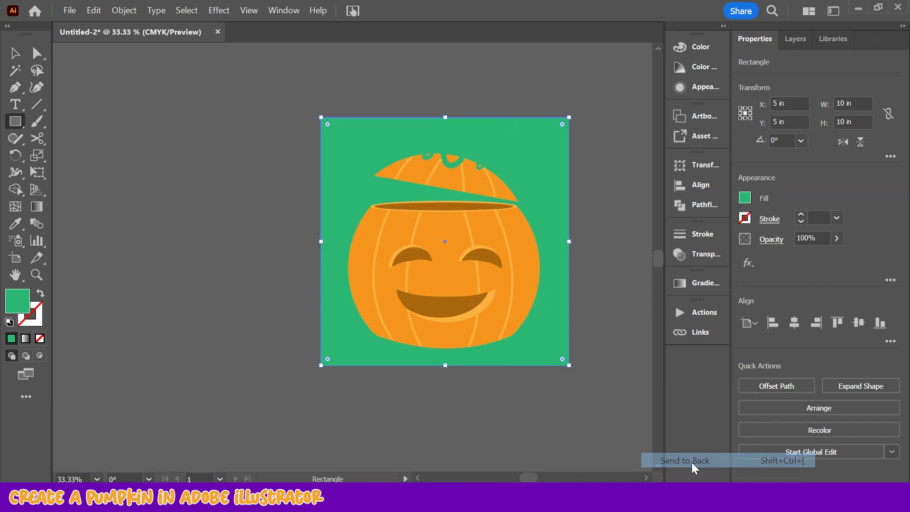
# Try black, a white-to-black gradient and purple as the background rectangle's fill
pyautogui.click(746, 199)
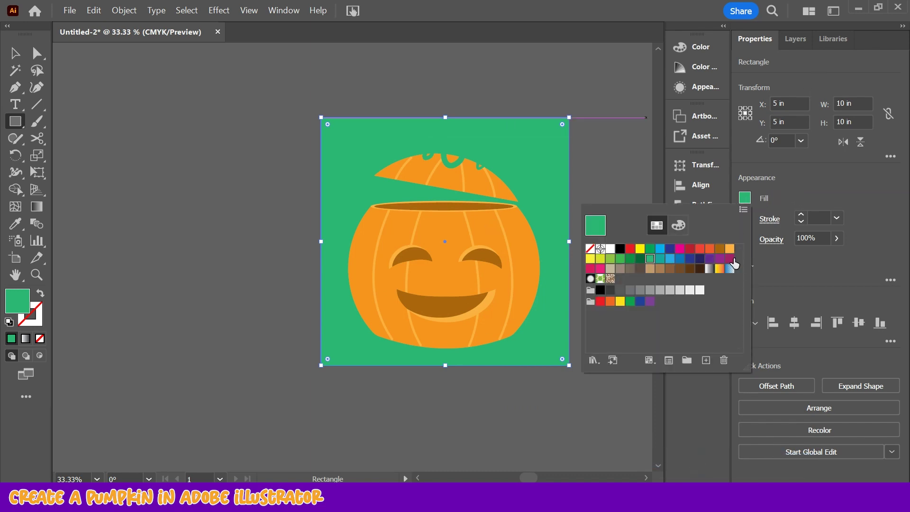
pyautogui.click(620, 248)
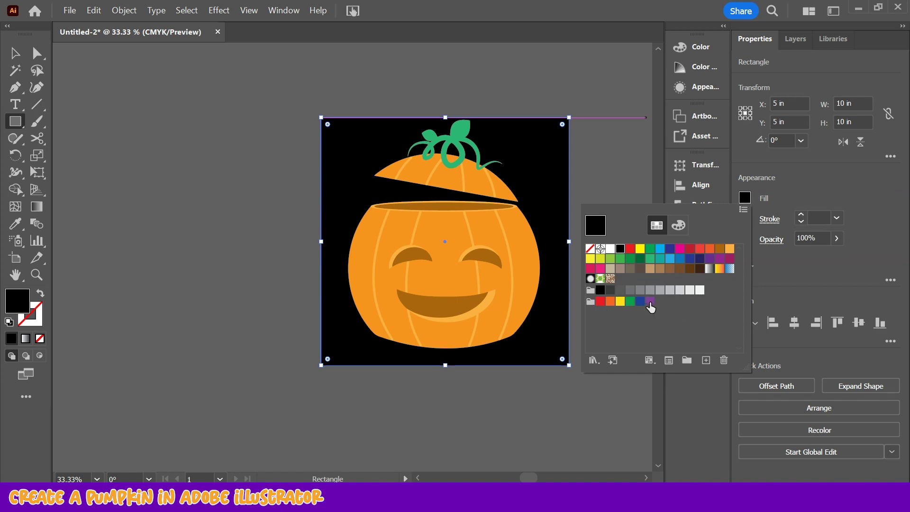
pyautogui.click(709, 268)
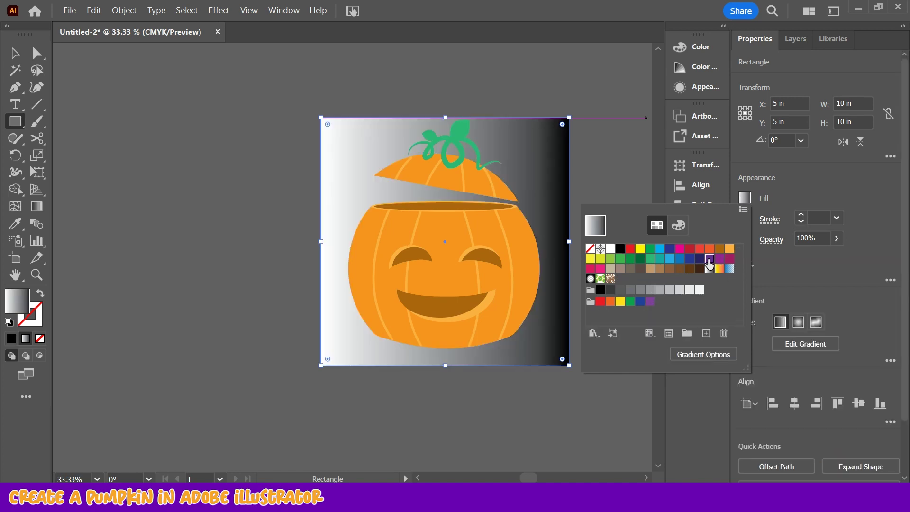
pyautogui.click(709, 259)
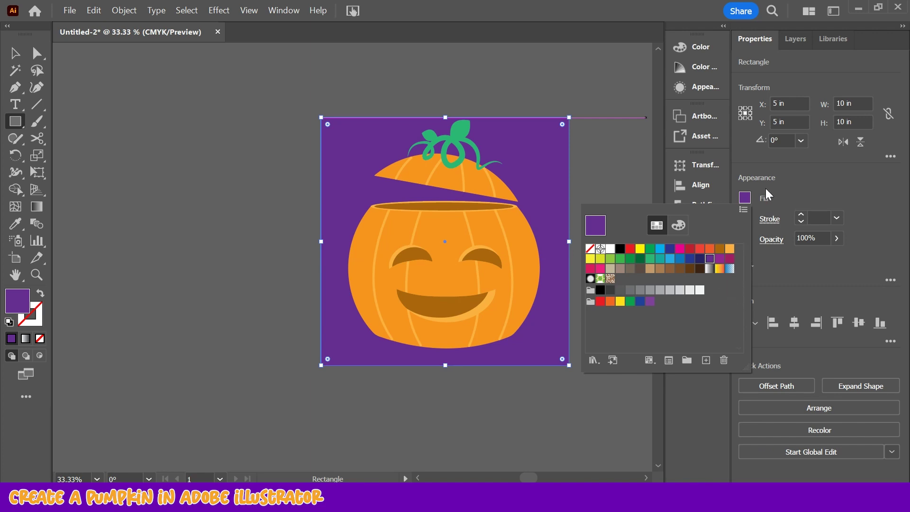
pyautogui.click(798, 187)
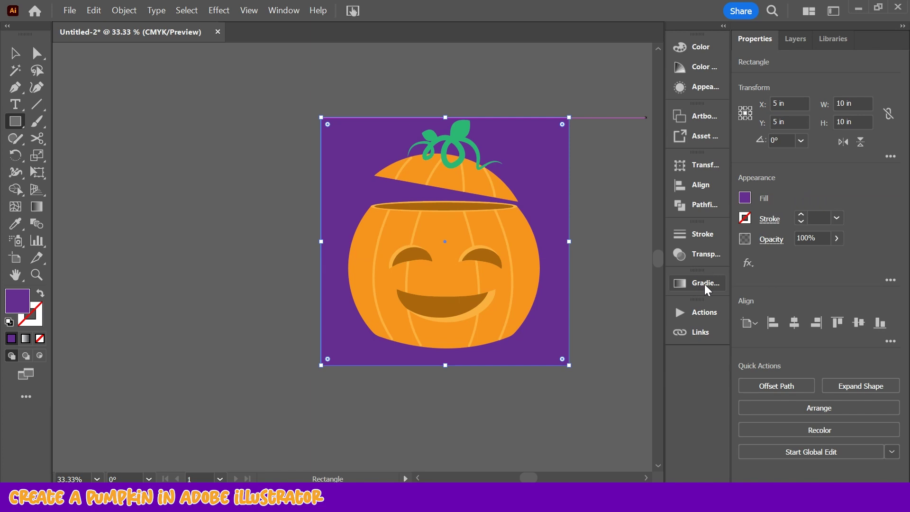
# Apply a linear white-to-black gradient at 0° to the background rectangle
pyautogui.click(286, 11)
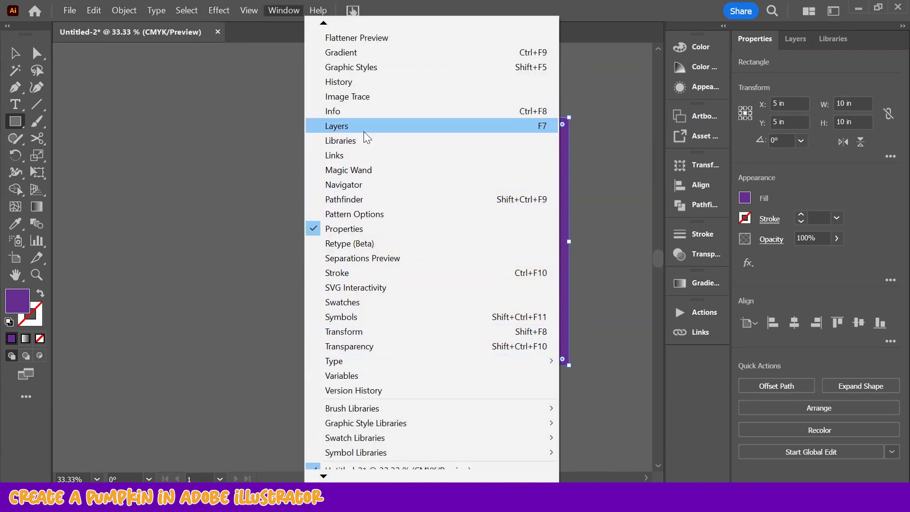
pyautogui.click(350, 53)
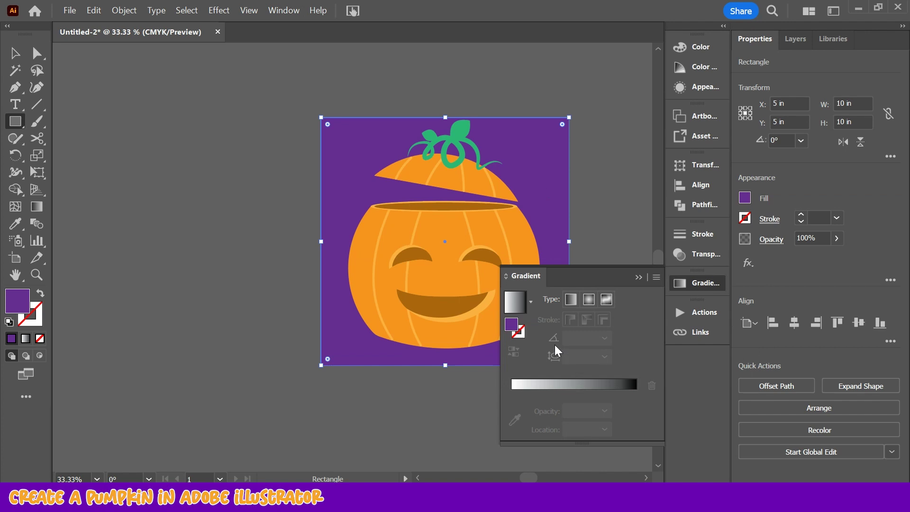
pyautogui.click(572, 383)
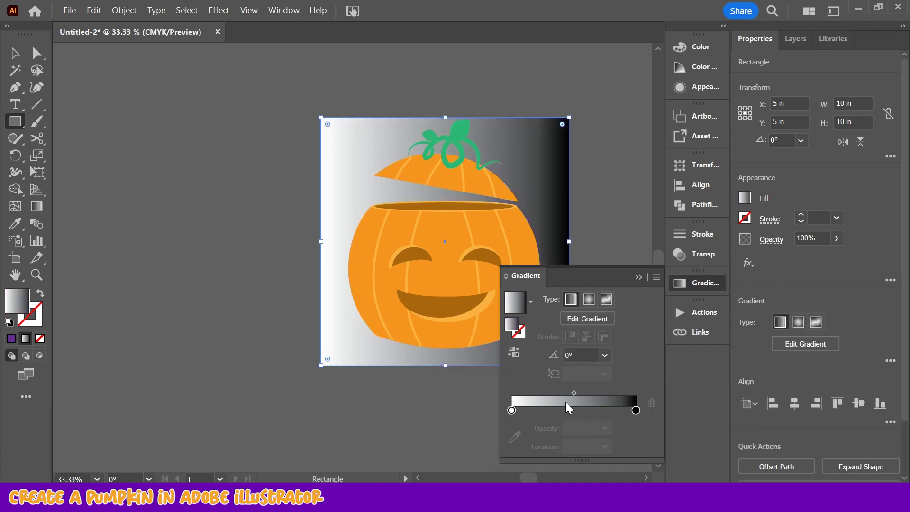
pyautogui.moveTo(512, 411); pyautogui.dragTo(548, 412)
pyautogui.press('Delete')
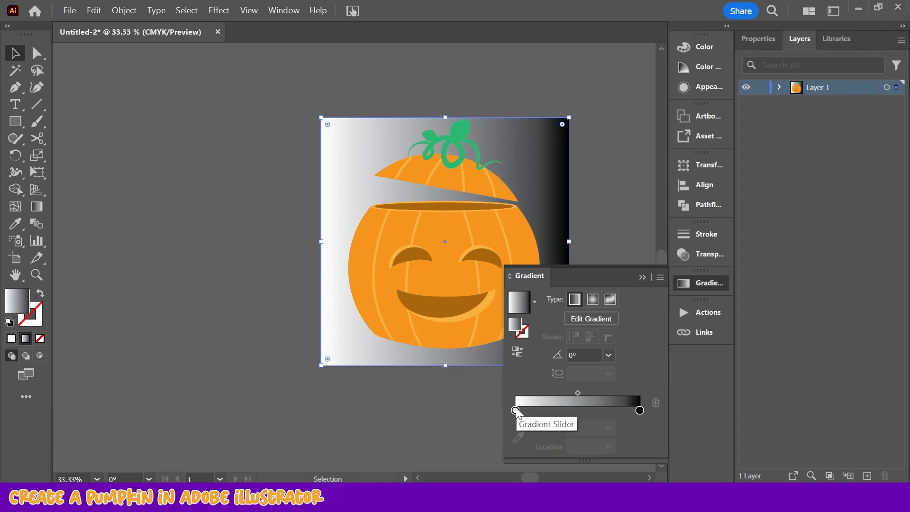
# Recolour the white start stop of the background gradient with the purple swatch
pyautogui.click(516, 411)
pyautogui.doubleClick(516, 410)
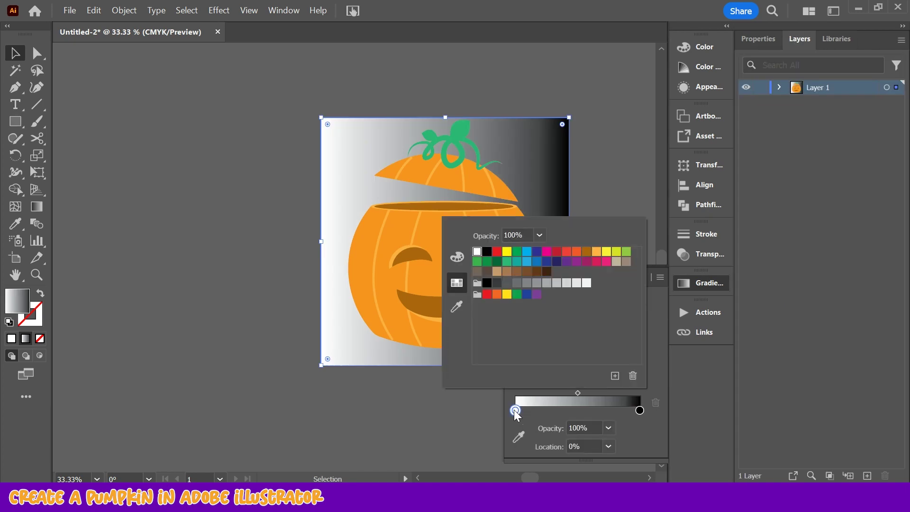
pyautogui.click(456, 259)
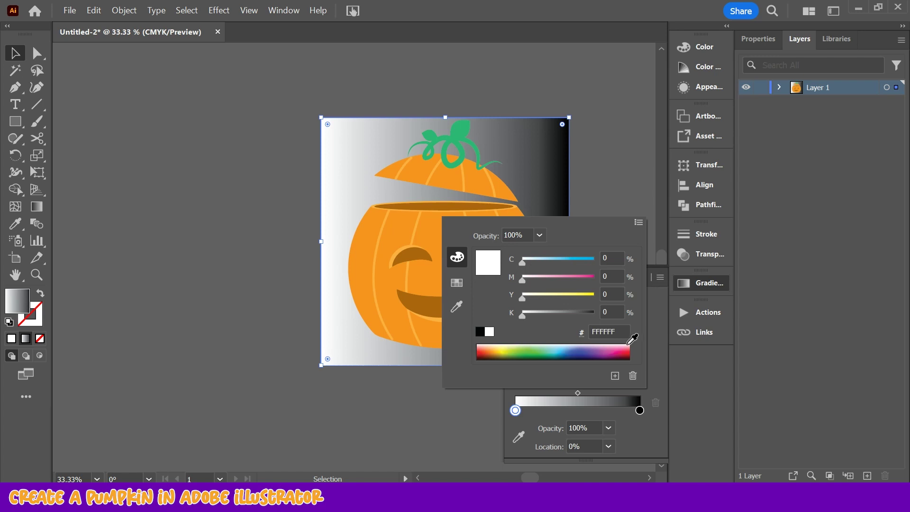
pyautogui.click(463, 284)
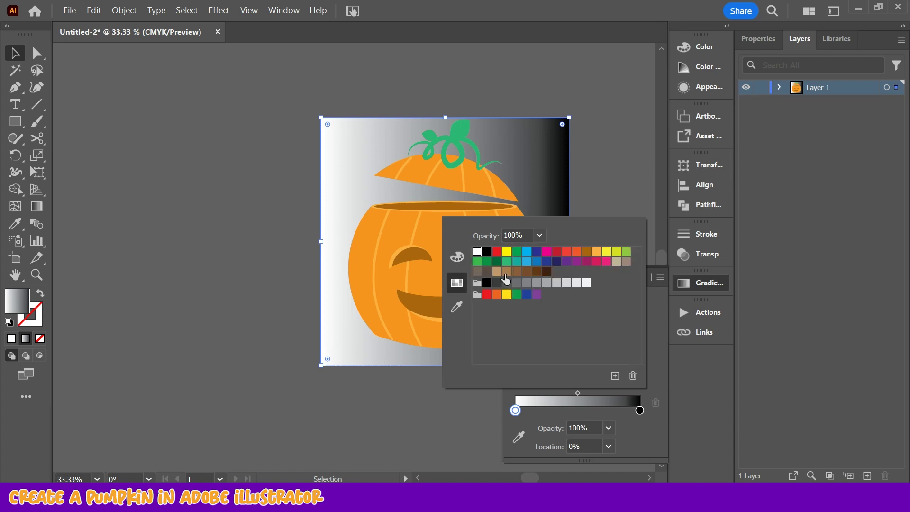
pyautogui.click(577, 262)
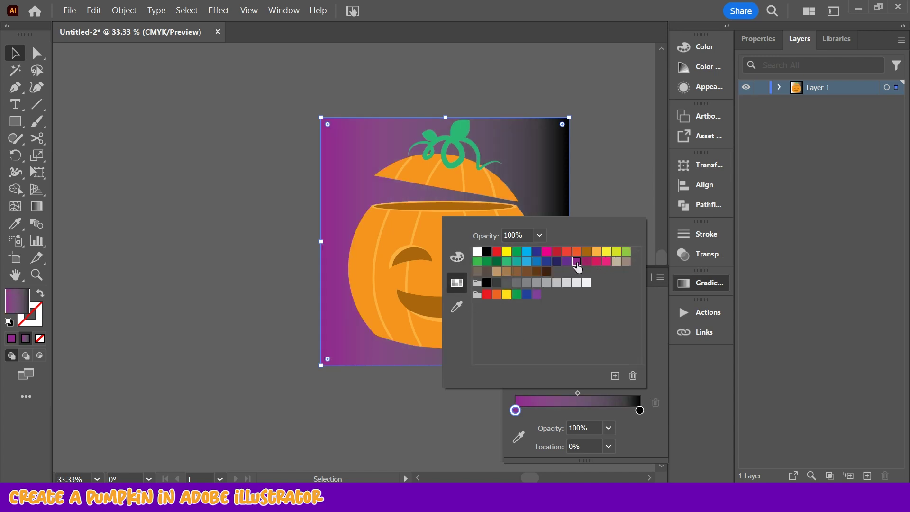
# Recolour the gradient's black end stop with the same purple swatch, and raise its cyan fully to make it deep blue
pyautogui.click(639, 412)
pyautogui.doubleClick(640, 410)
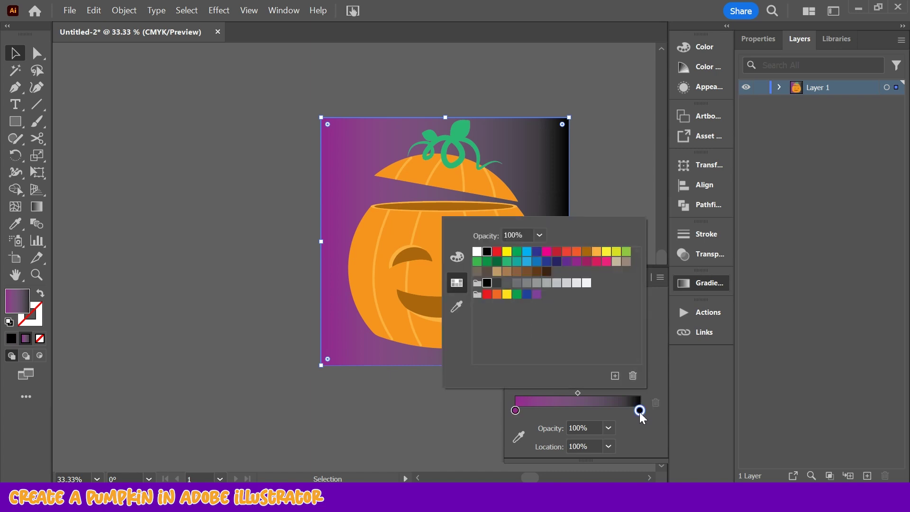
pyautogui.click(576, 262)
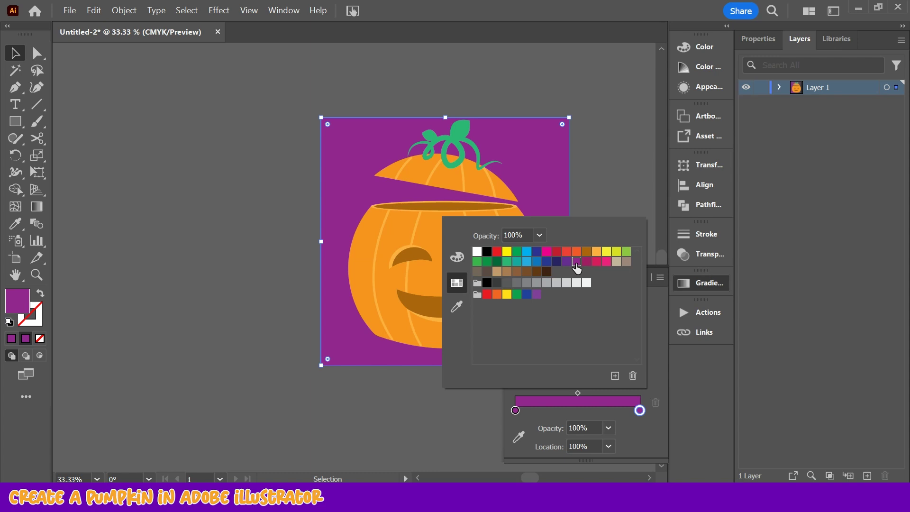
pyautogui.click(456, 257)
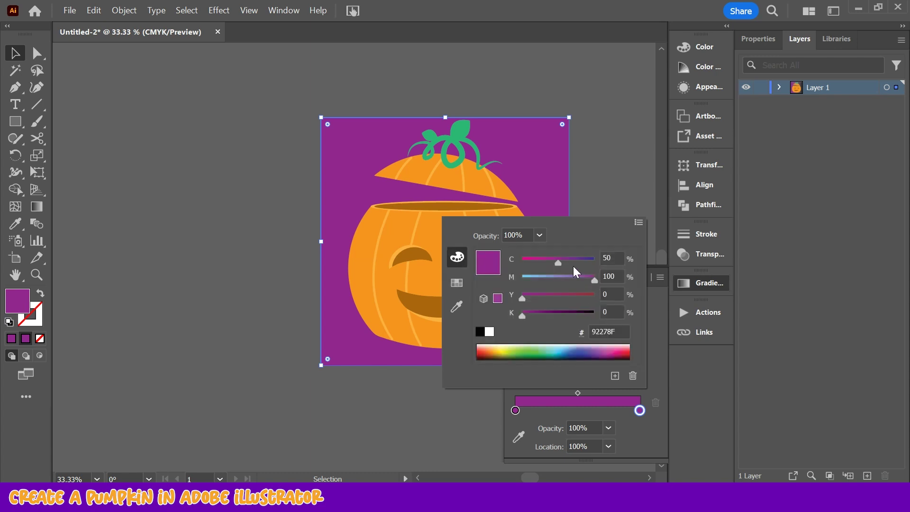
pyautogui.moveTo(558, 261); pyautogui.dragTo(593, 268)
pyautogui.click(640, 433)
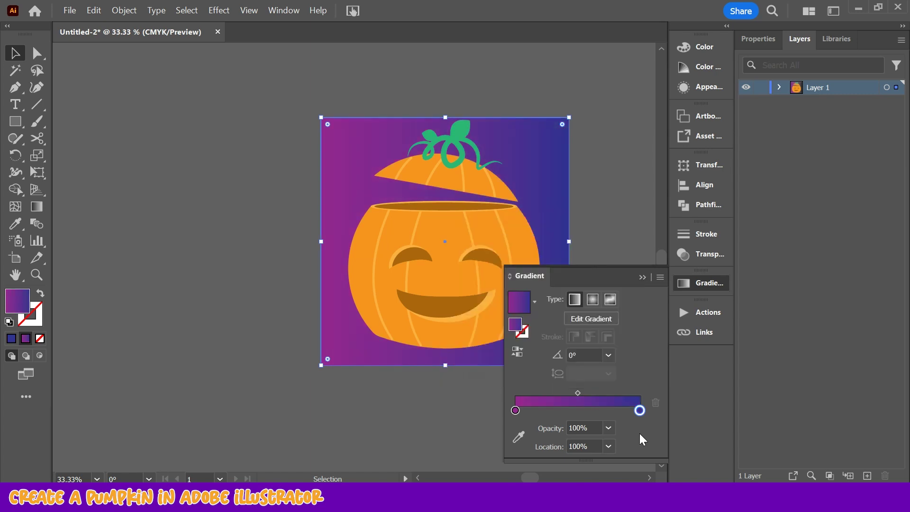
# Try angles of 90°, -90° and 60° for the background's linear gradient
pyautogui.click(609, 355)
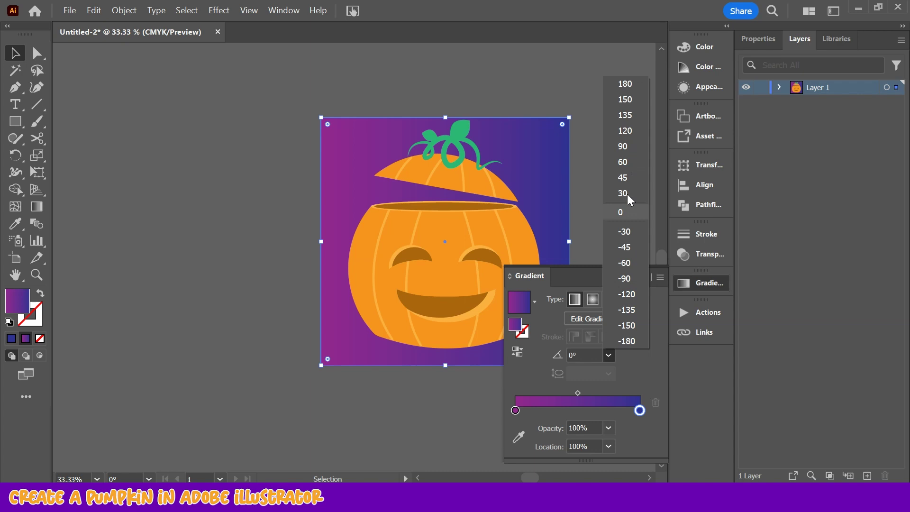
pyautogui.click(637, 146)
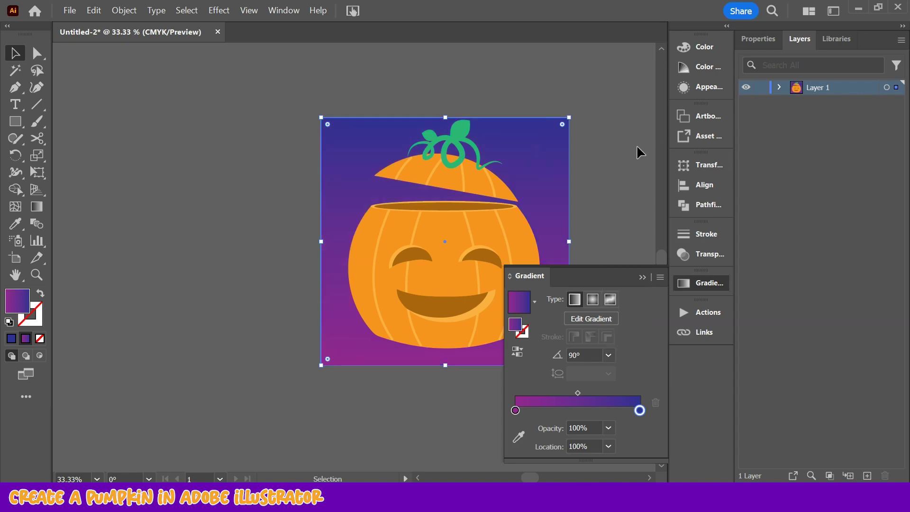
pyautogui.click(609, 355)
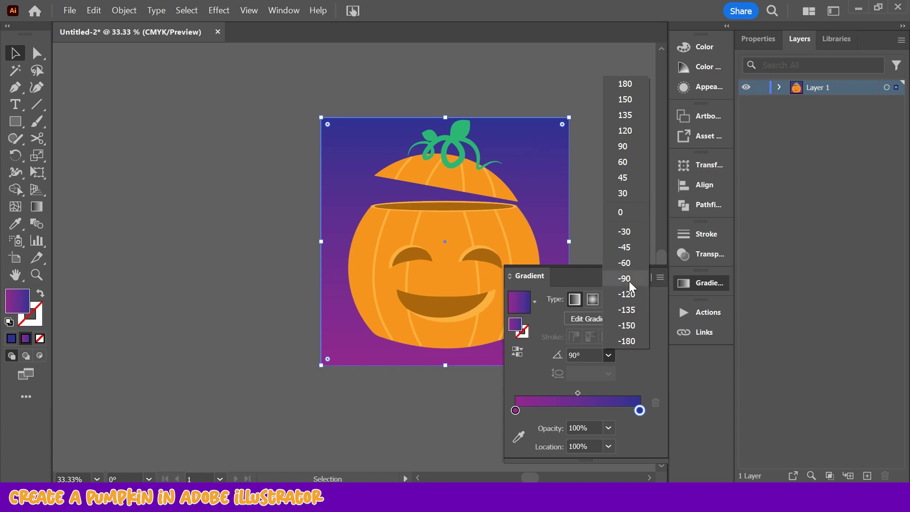
pyautogui.click(617, 279)
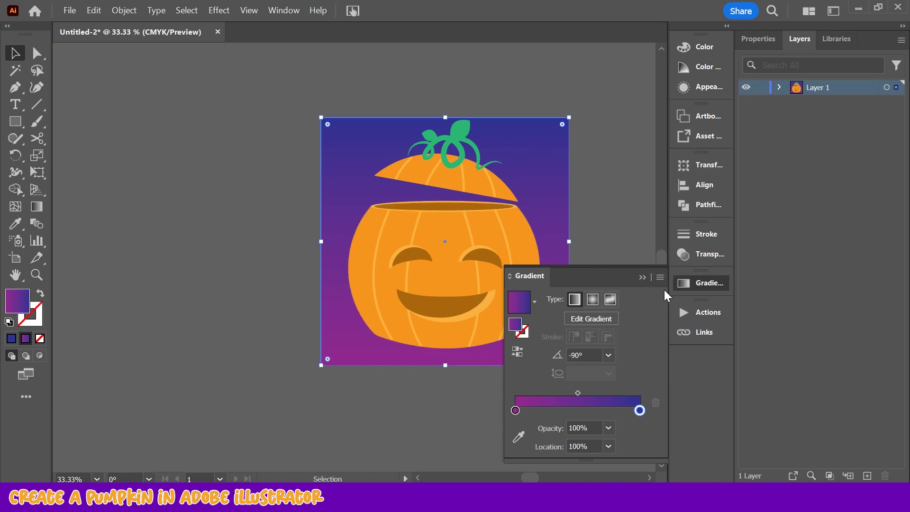
pyautogui.click(609, 357)
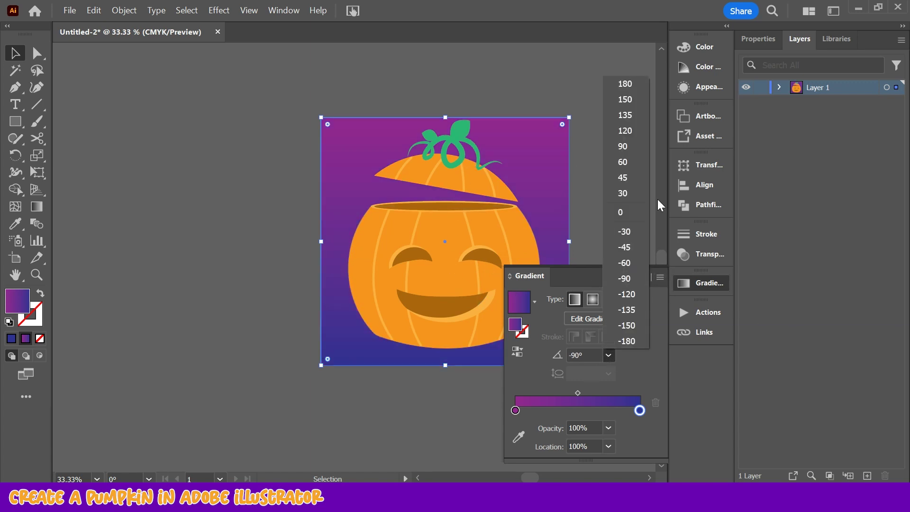
pyautogui.click(624, 162)
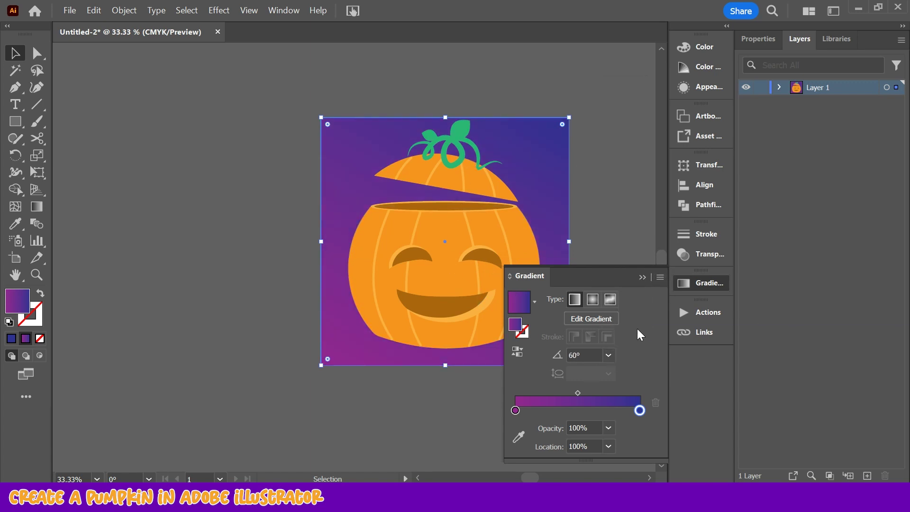
# Try radial and freeform gradient types on the background, shifting the colour midpoint to about 49%
pyautogui.click(593, 299)
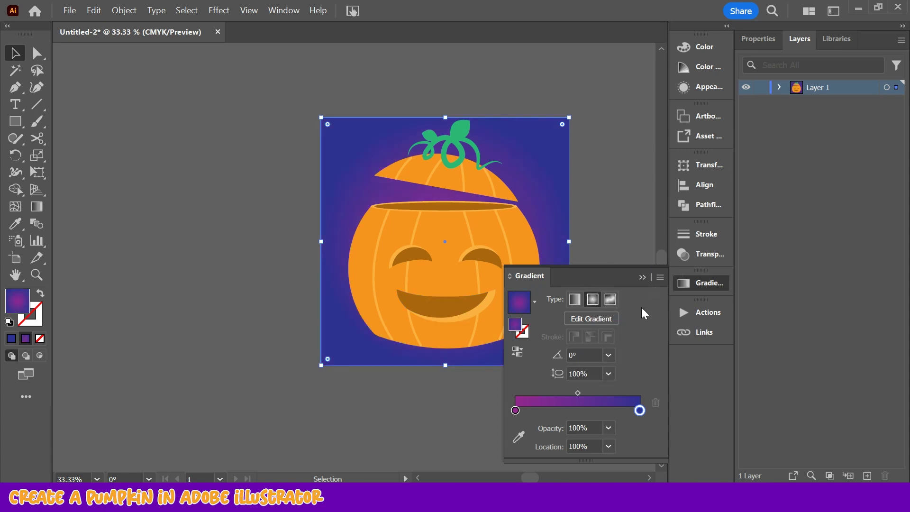
pyautogui.moveTo(640, 410)
pyautogui.mouseDown()
pyautogui.moveTo(610, 393)
pyautogui.moveTo(639, 410)
pyautogui.mouseUp()
pyautogui.moveTo(578, 394)
pyautogui.mouseDown()
pyautogui.moveTo(614, 394)
pyautogui.moveTo(577, 396)
pyautogui.mouseUp()
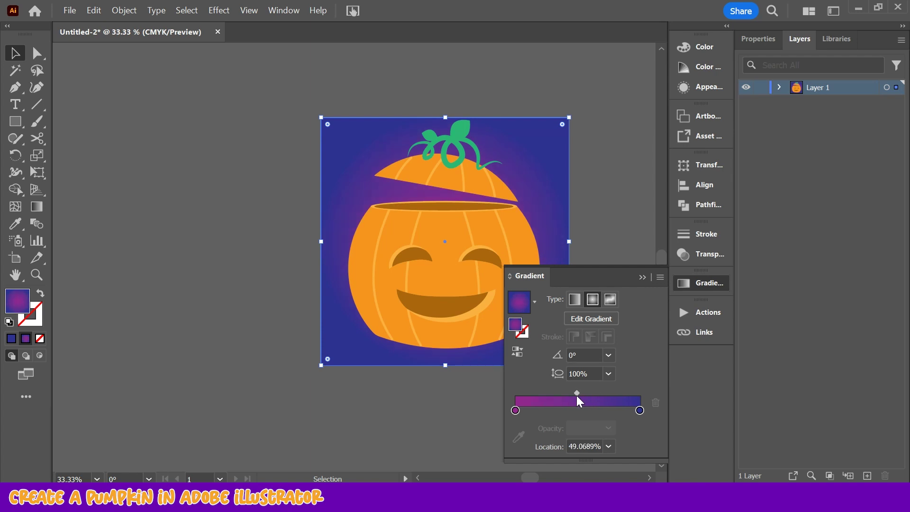
pyautogui.click(612, 300)
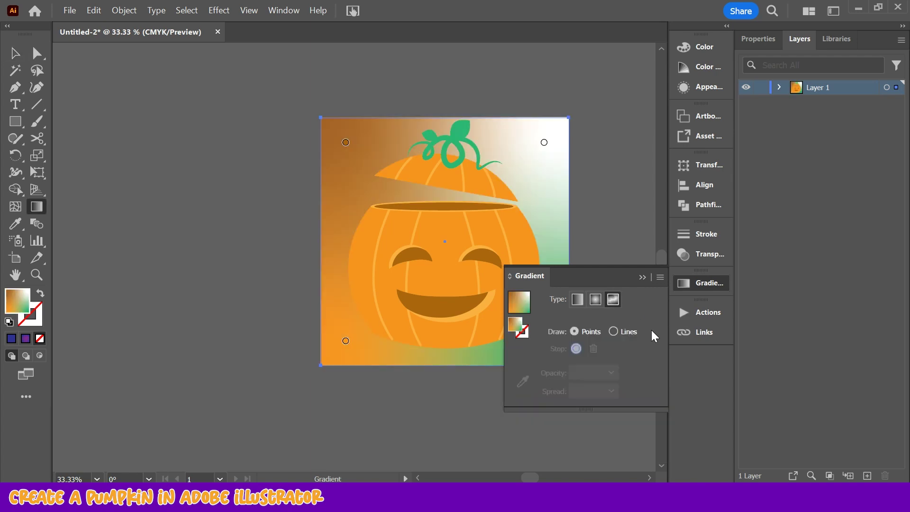
# Return the background to a linear gradient, try -90°, and settle on a 90° angle
pyautogui.click(578, 299)
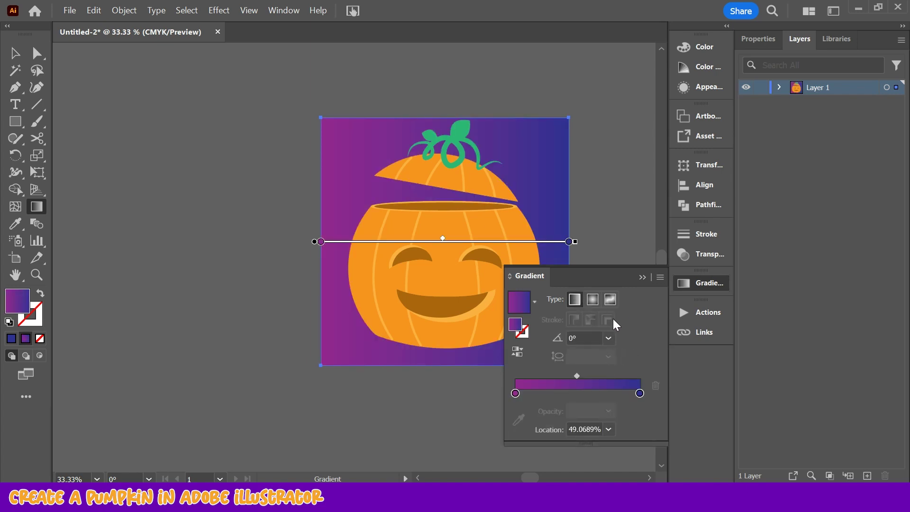
pyautogui.click(610, 341)
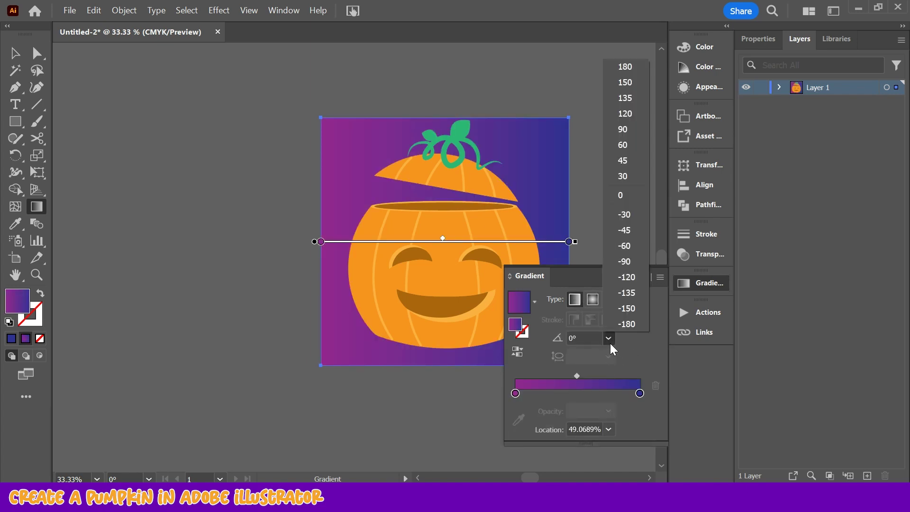
pyautogui.click(625, 261)
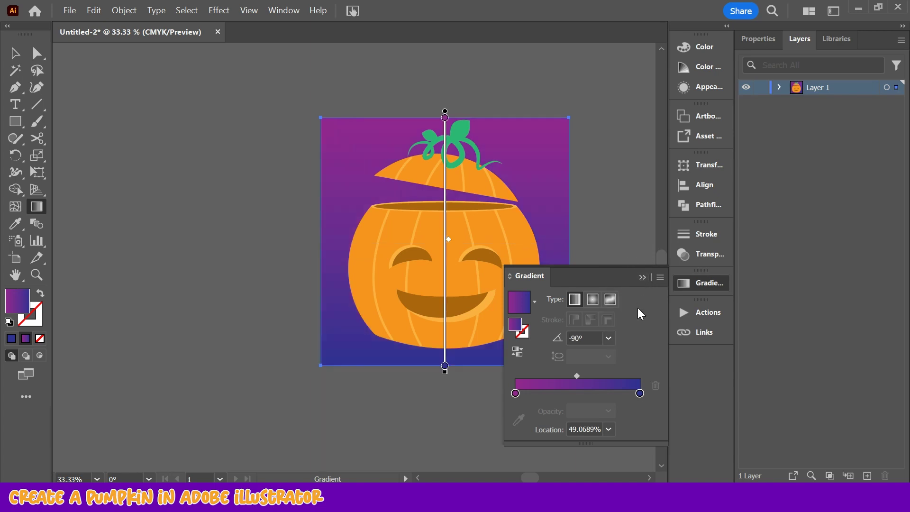
pyautogui.click(609, 338)
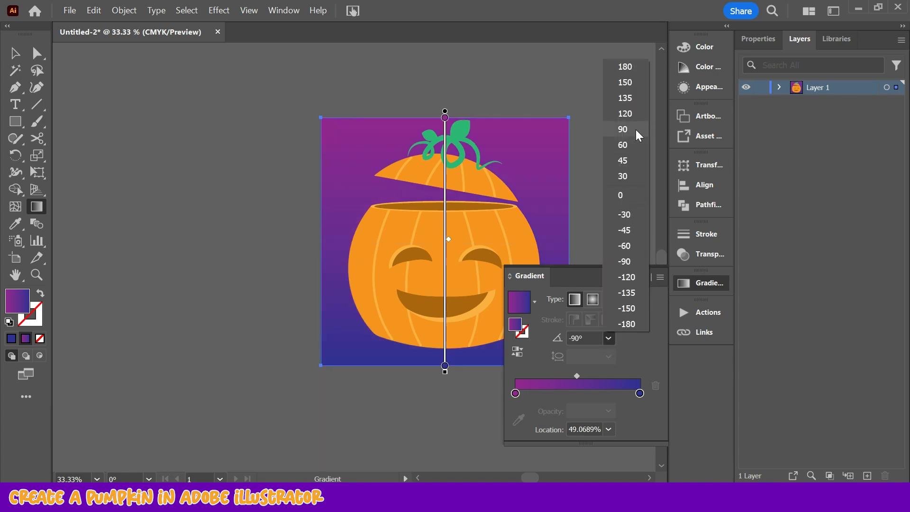
pyautogui.click(635, 129)
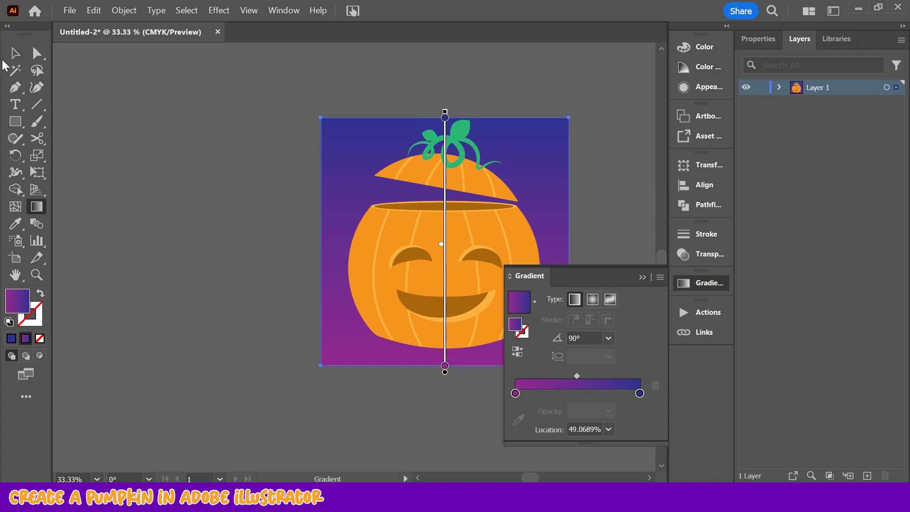
pyautogui.click(15, 53)
pyautogui.click(281, 184)
pyautogui.click(644, 277)
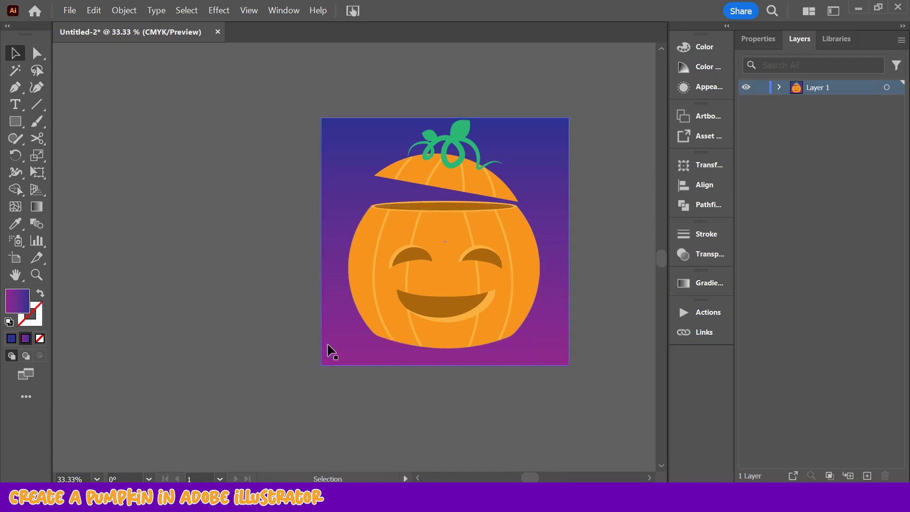
# Draw a flat ellipse about 7.03 by 1.15 in across the pumpkin's base and send it to the back
pyautogui.moveTo(21, 118); pyautogui.dragTo(61, 157)
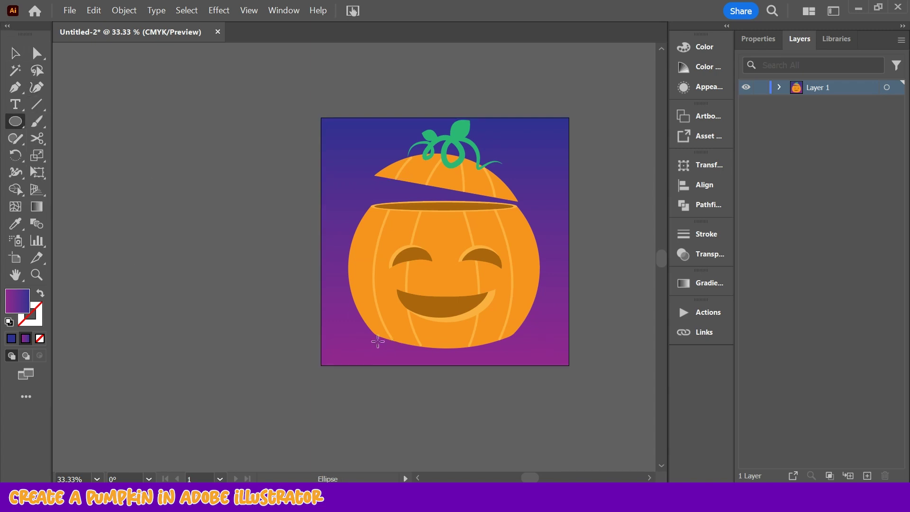
pyautogui.moveTo(361, 327); pyautogui.dragTo(535, 353)
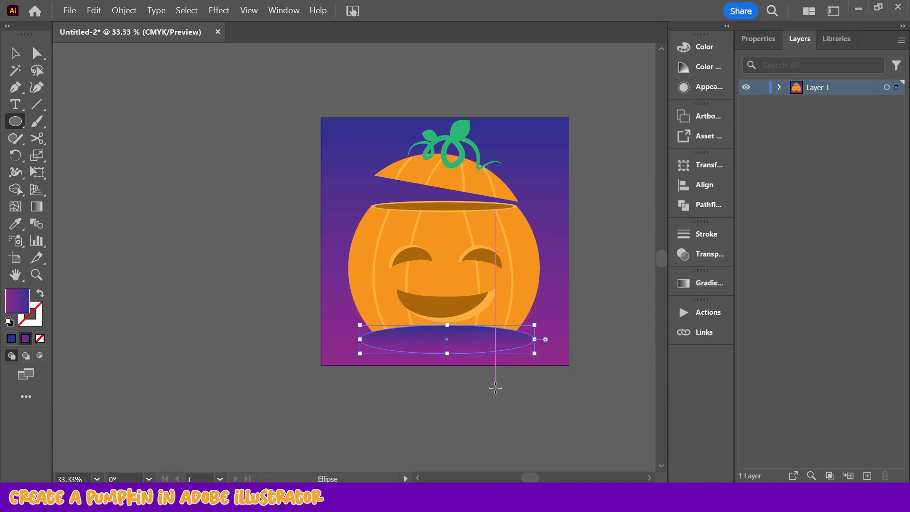
pyautogui.rightClick(494, 346)
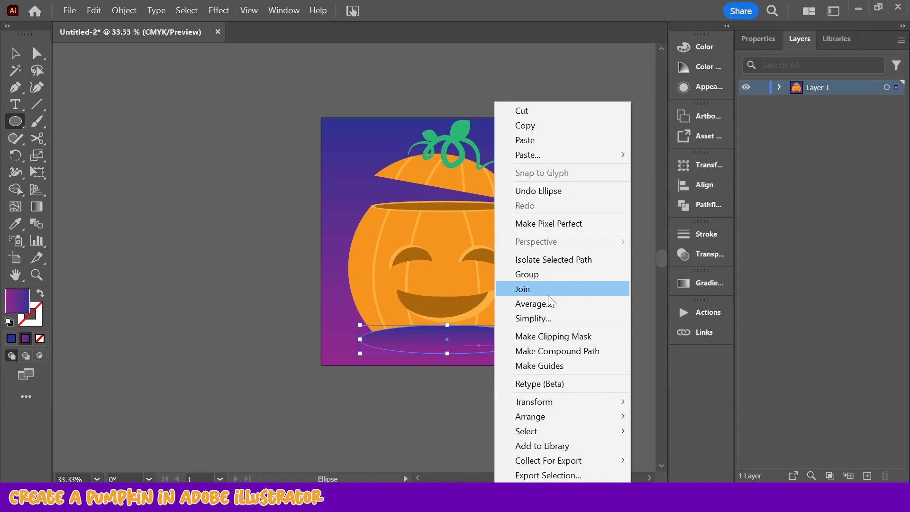
pyautogui.moveTo(598, 419)
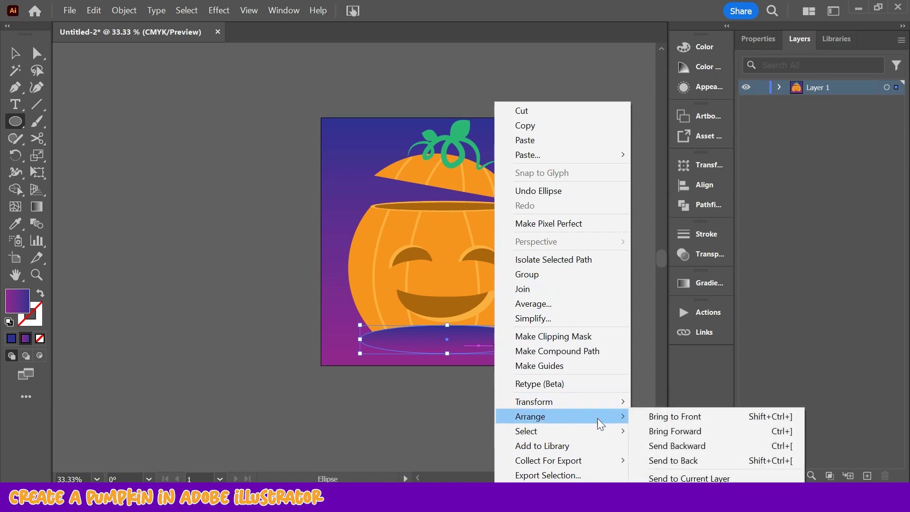
pyautogui.click(670, 465)
pyautogui.press('v')
pyautogui.click(244, 183)
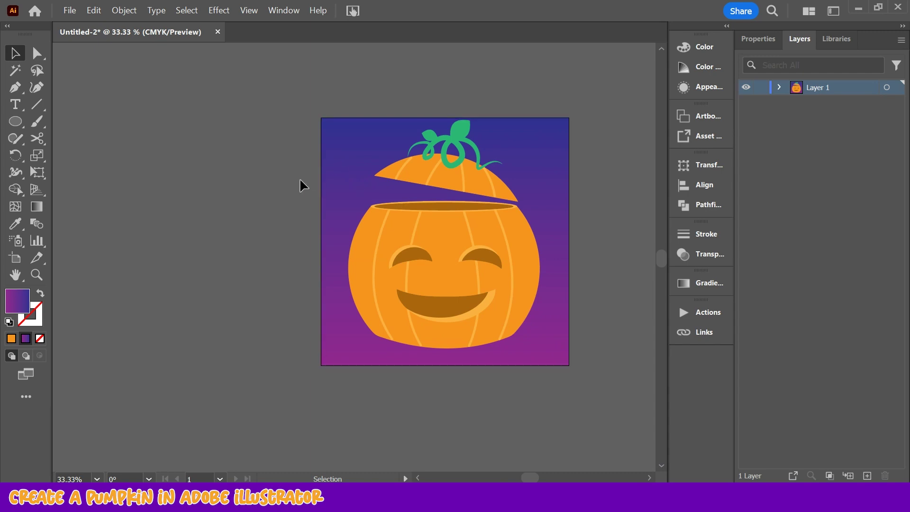
# Send the gradient background rectangle to the back, behind the ellipse
pyautogui.click(349, 142)
pyautogui.rightClick(343, 157)
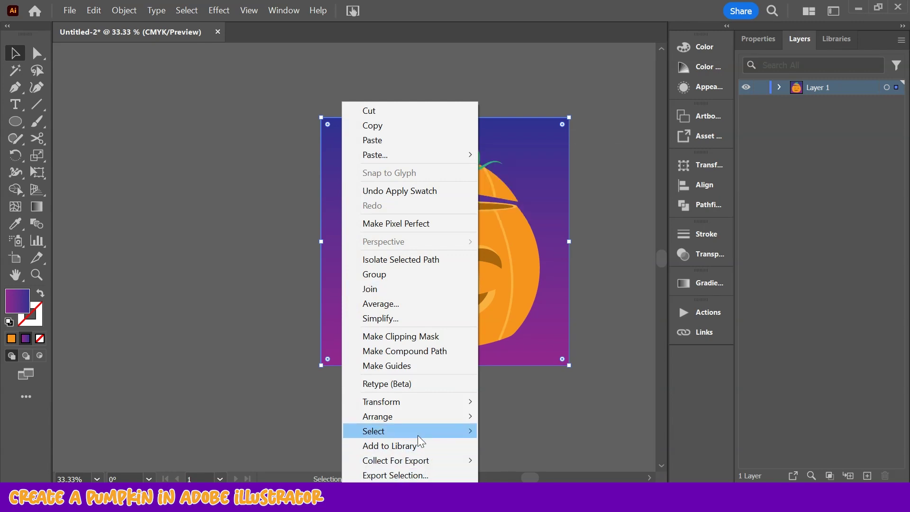
pyautogui.moveTo(424, 419)
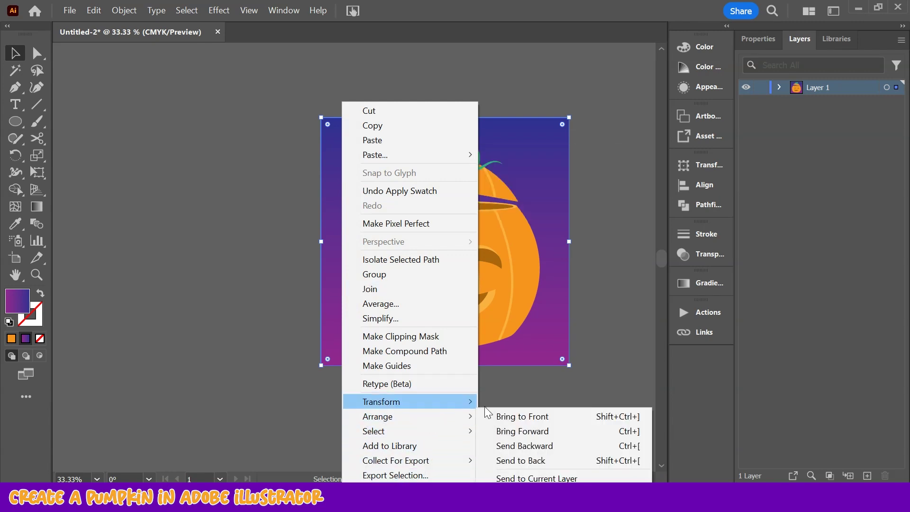
pyautogui.click(519, 462)
# Fill the ellipse beneath the pumpkin with a dark grey swatch as its shadow
pyautogui.click(514, 349)
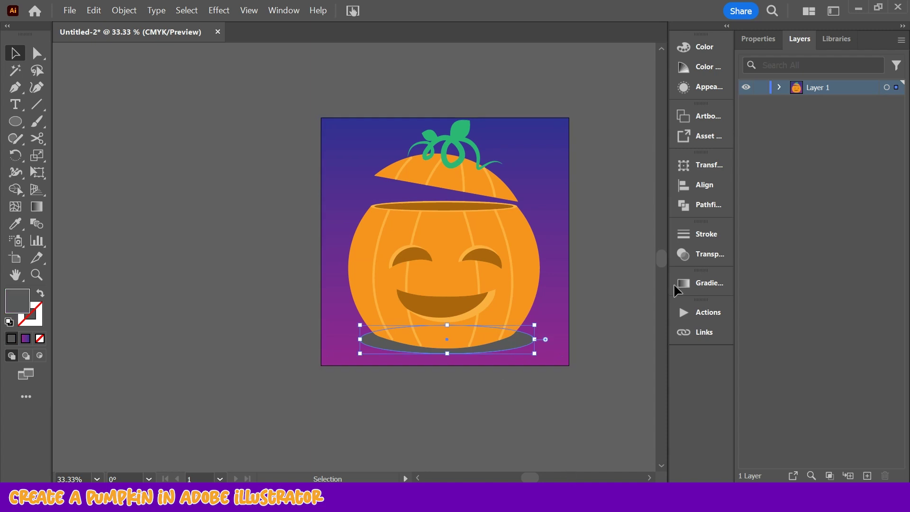
pyautogui.click(764, 42)
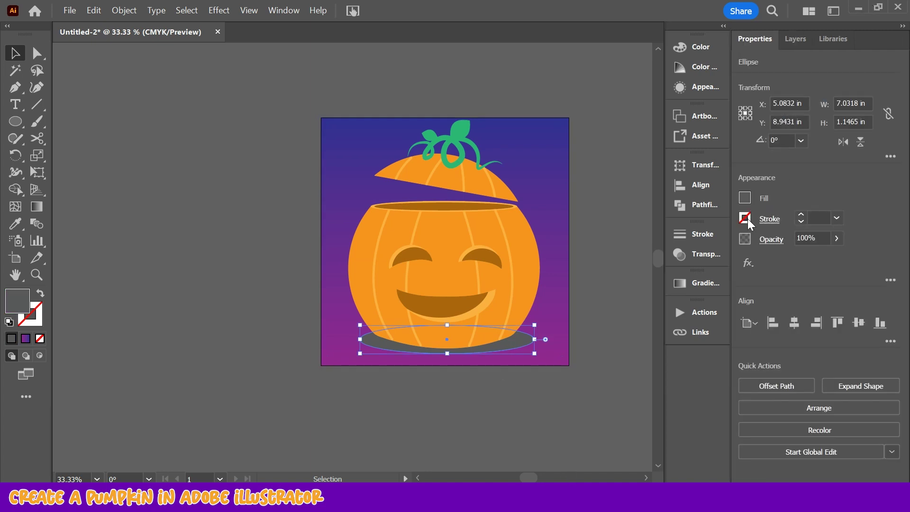
pyautogui.click(744, 199)
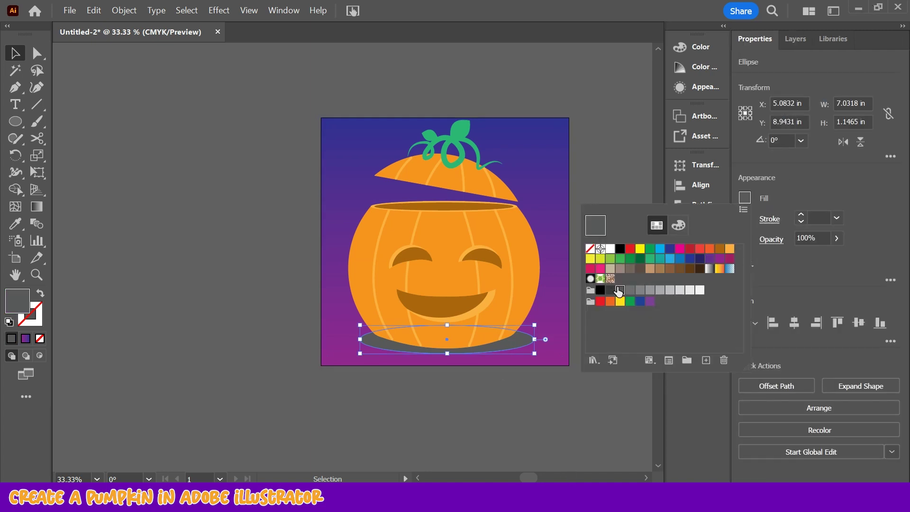
pyautogui.click(611, 289)
pyautogui.click(12, 53)
pyautogui.click(428, 438)
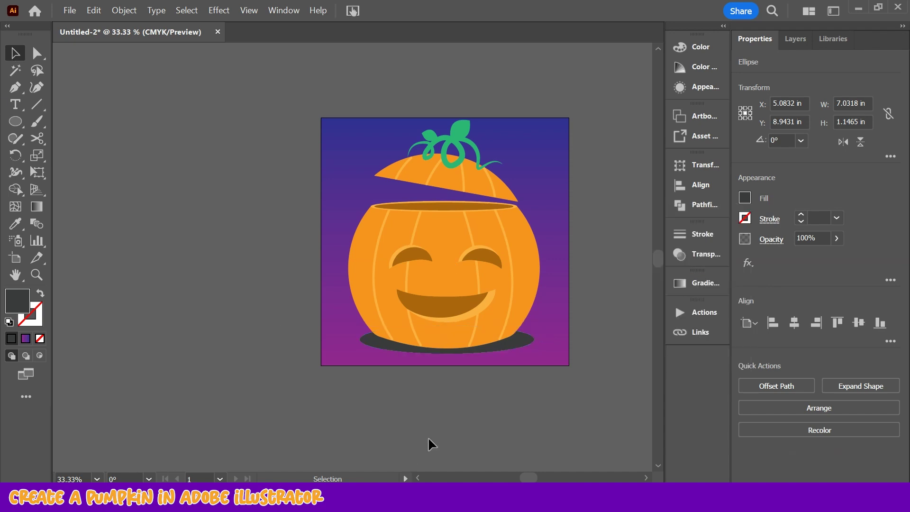
# Move the shadow ellipse slightly left and down to about X 4.99 in, Y 9 in under the pumpkin
pyautogui.moveTo(520, 345); pyautogui.dragTo(482, 334)
pyautogui.click(512, 440)
pyautogui.moveTo(363, 350); pyautogui.dragTo(371, 389)
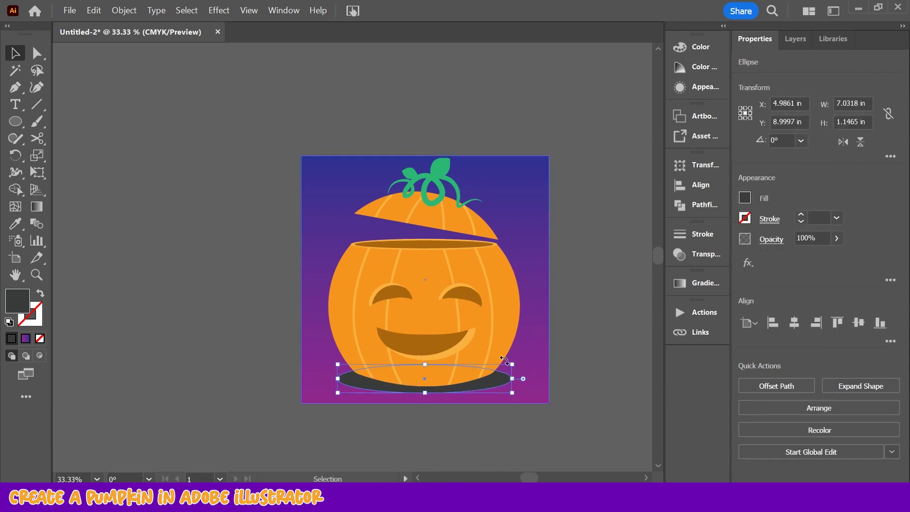
# Lower the opacity of the shadow ellipse beneath the pumpkin to 23% and deselect it
pyautogui.scroll(-1, 506, 327)
pyautogui.scroll(3, 506, 327)
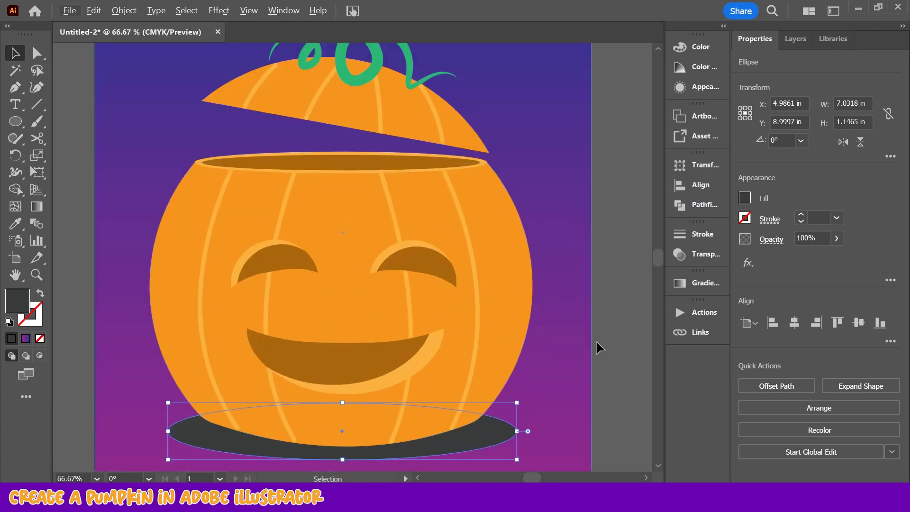
pyautogui.scroll(-2, 596, 340)
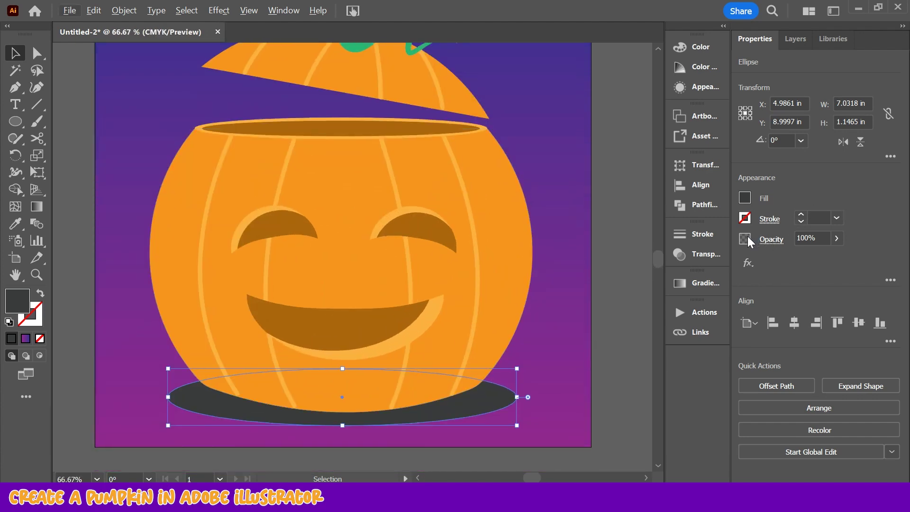
pyautogui.click(836, 238)
pyautogui.moveTo(833, 256); pyautogui.dragTo(795, 264)
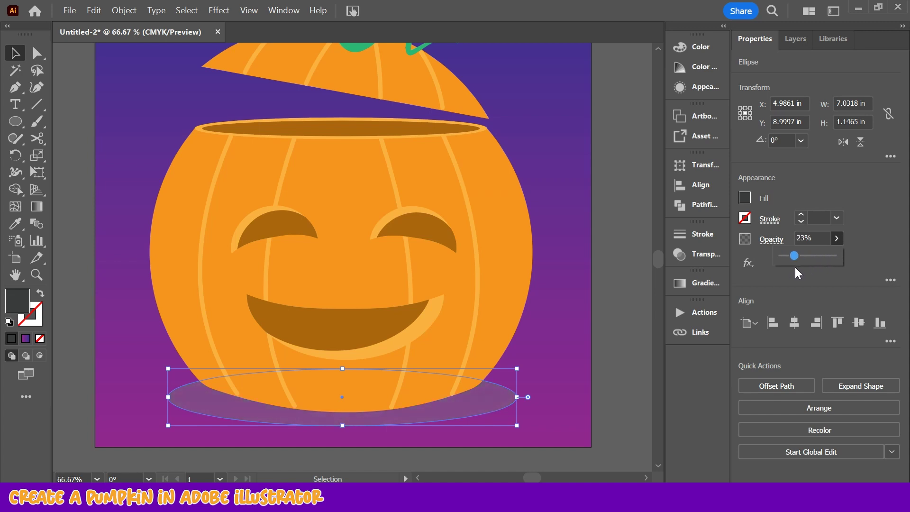
pyautogui.click(644, 224)
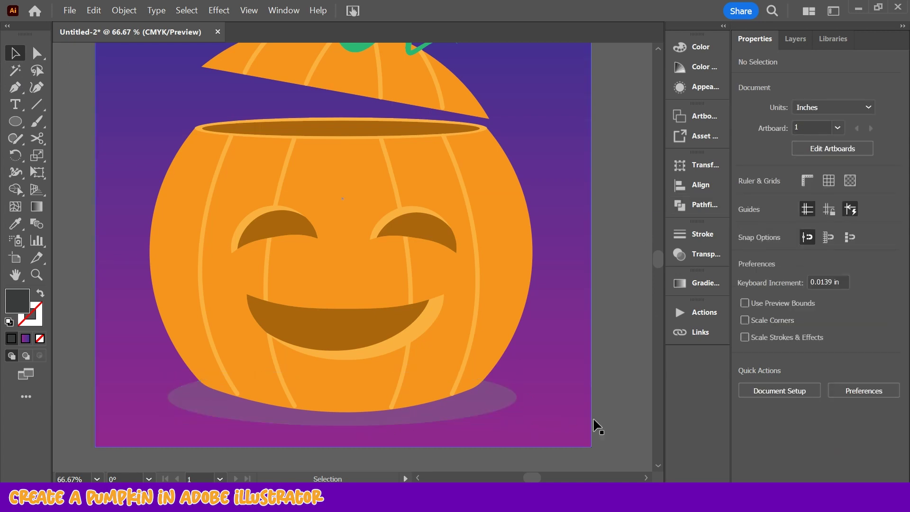
# Round both pointed end corners of the orange pumpkin lid to a radius of about 0.06 in and deselect it
pyautogui.scroll(-2, 593, 425)
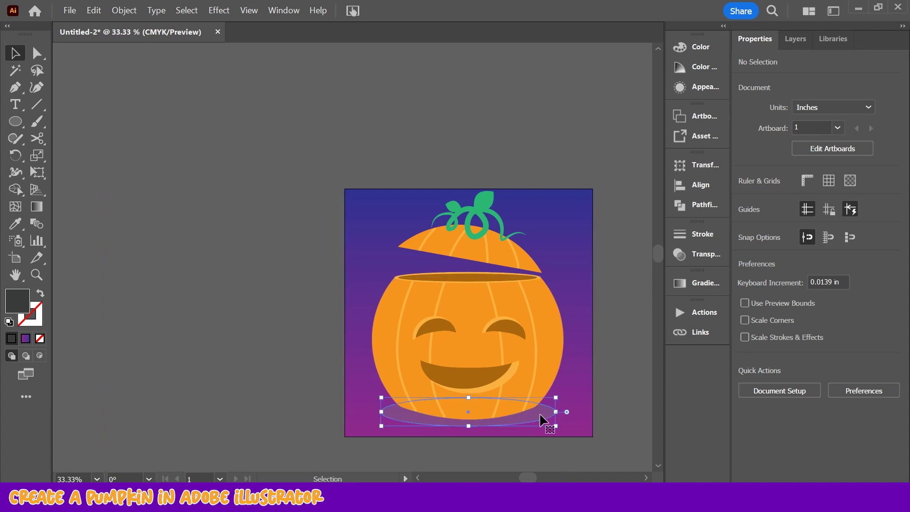
pyautogui.hotkey('ctrl', '=')
pyautogui.hotkey('ctrl', '=')
pyautogui.click(46, 52)
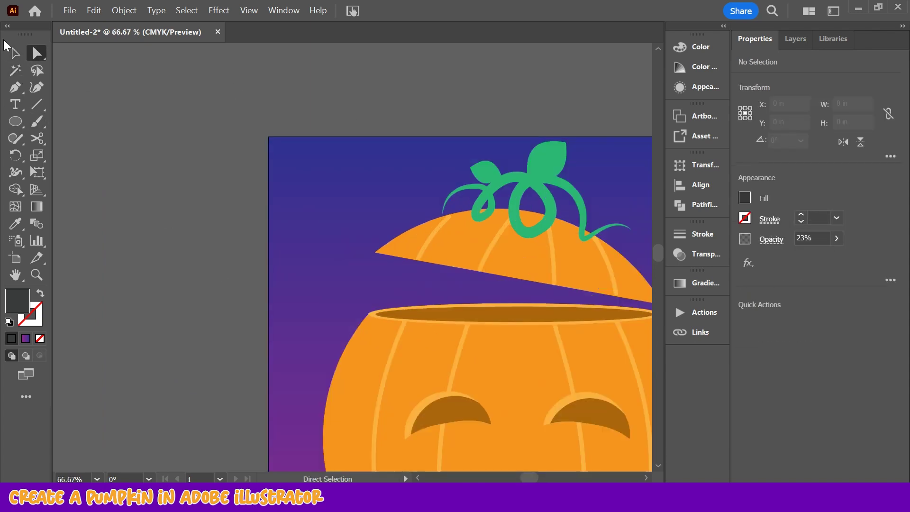
pyautogui.press('v')
pyautogui.click(431, 243)
pyautogui.scroll(-1, 446, 243)
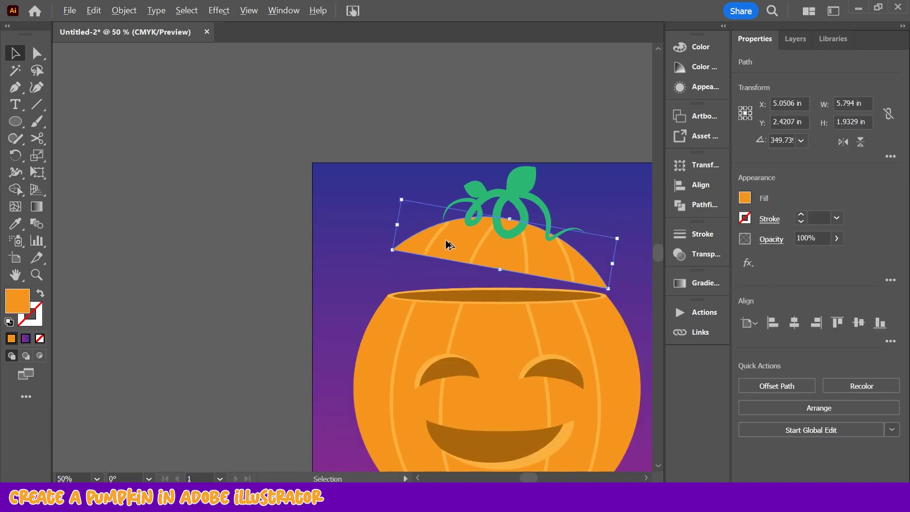
pyautogui.scroll(3, 445, 242)
pyautogui.press('a')
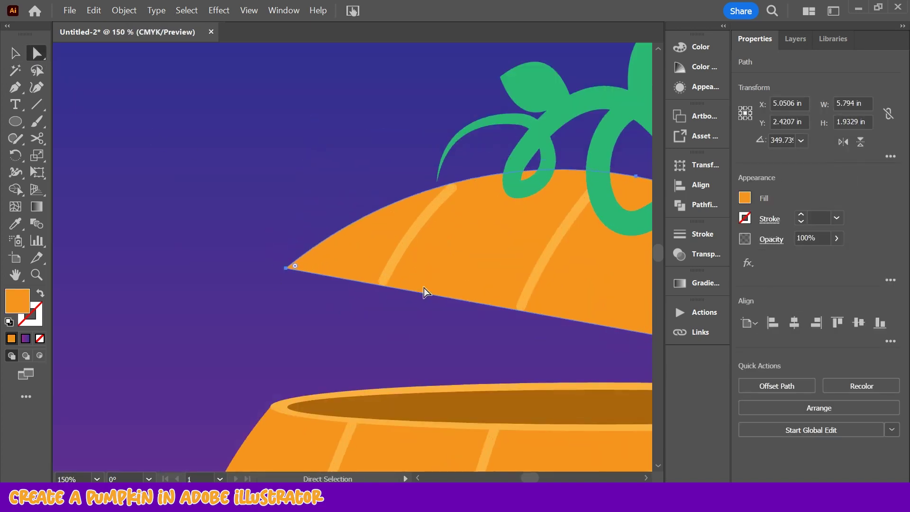
pyautogui.scroll(-4, 428, 288)
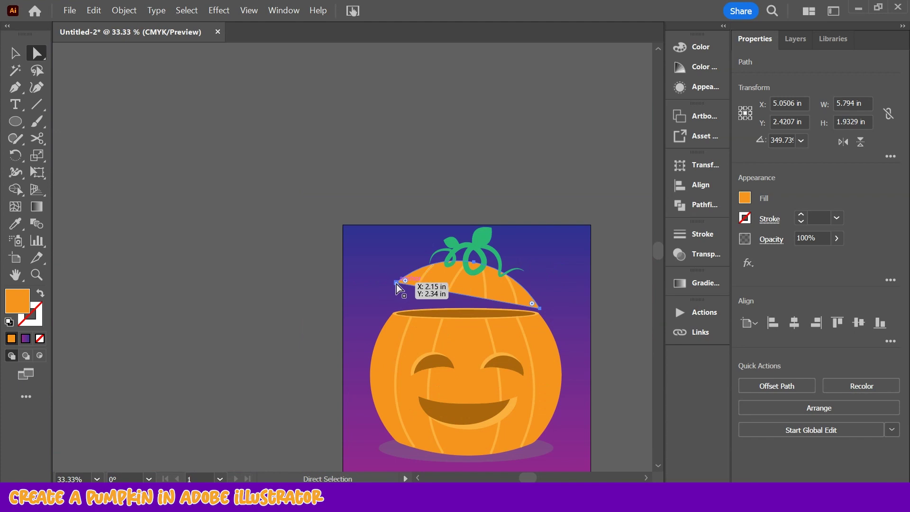
pyautogui.click(396, 283)
pyautogui.keyDown('shift'); pyautogui.click(540, 310); pyautogui.keyUp('shift')
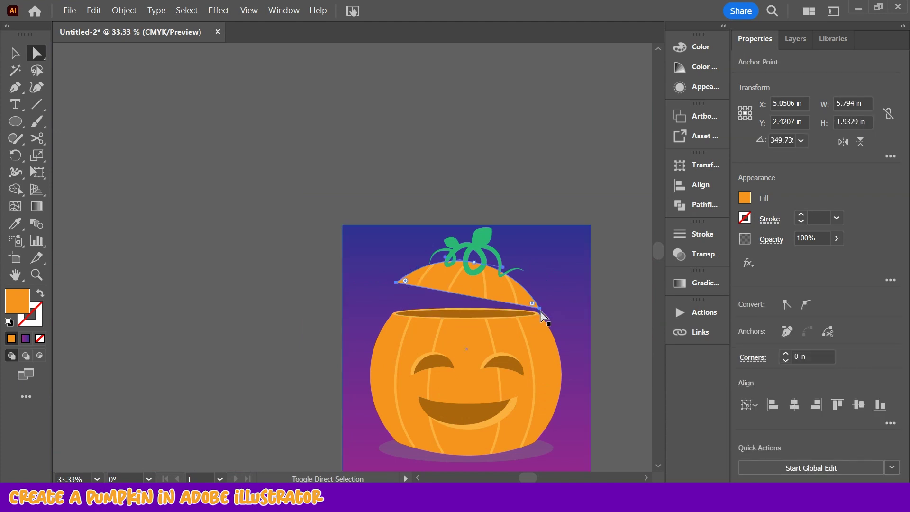
pyautogui.moveTo(407, 281); pyautogui.dragTo(400, 285)
pyautogui.scroll(-2, 485, 297)
pyautogui.scroll(6, 485, 297)
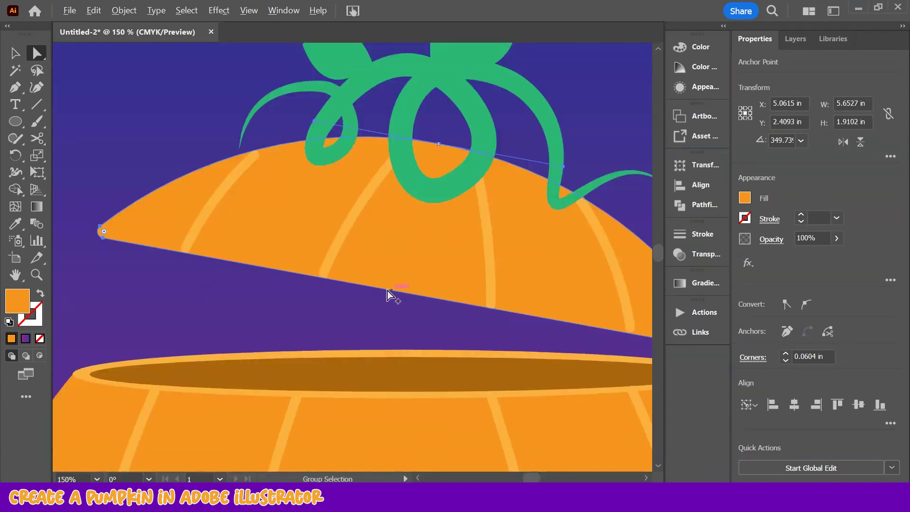
pyautogui.scroll(-1, 373, 286)
pyautogui.click(15, 53)
pyautogui.click(244, 152)
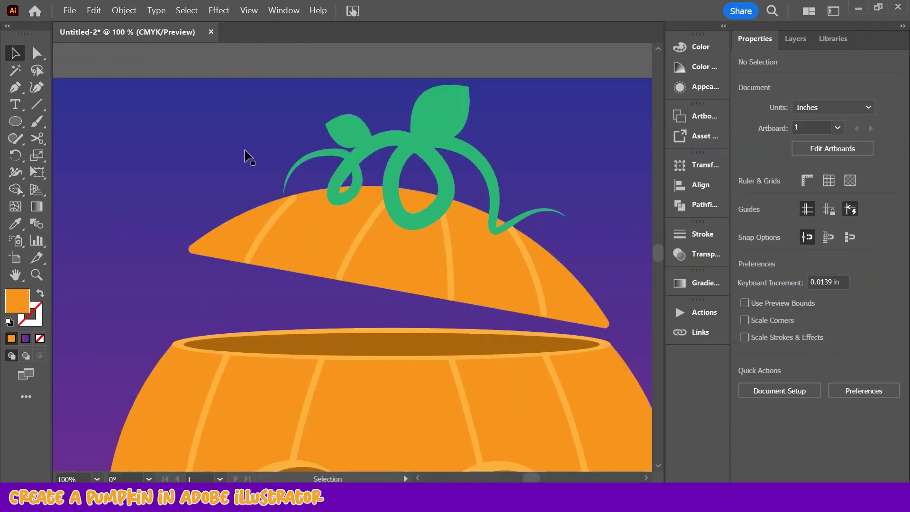
pyautogui.scroll(-3, 243, 149)
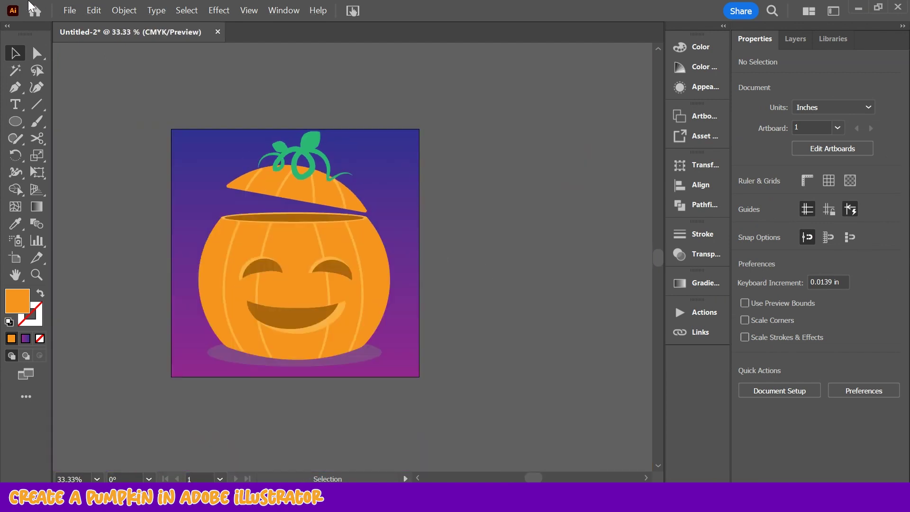
# Save the illustration to Creative Cloud as a cloud document named pumpkin
pyautogui.click(65, 10)
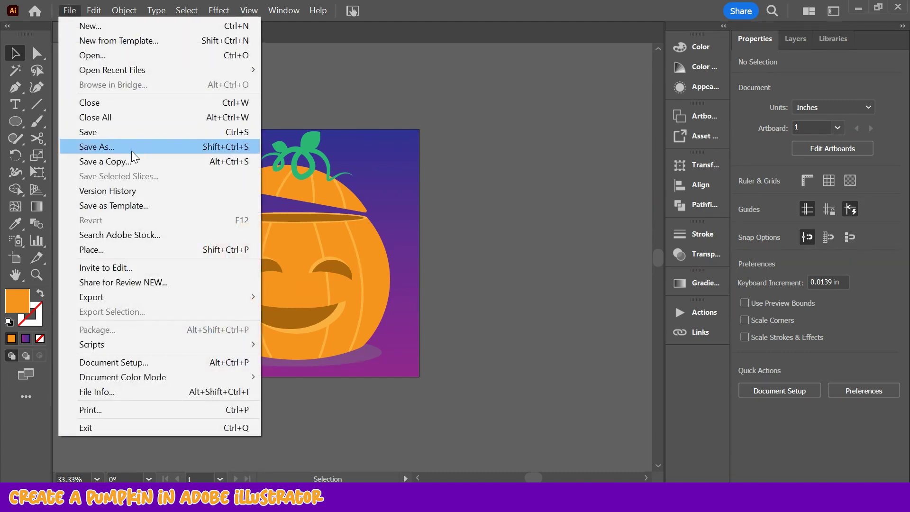
pyautogui.click(65, 16)
pyautogui.click(70, 10)
pyautogui.click(95, 143)
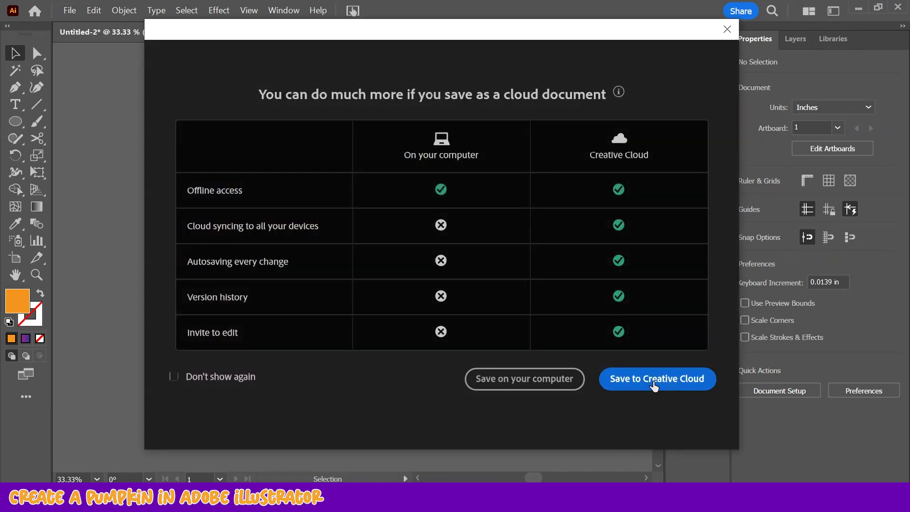
pyautogui.click(654, 380)
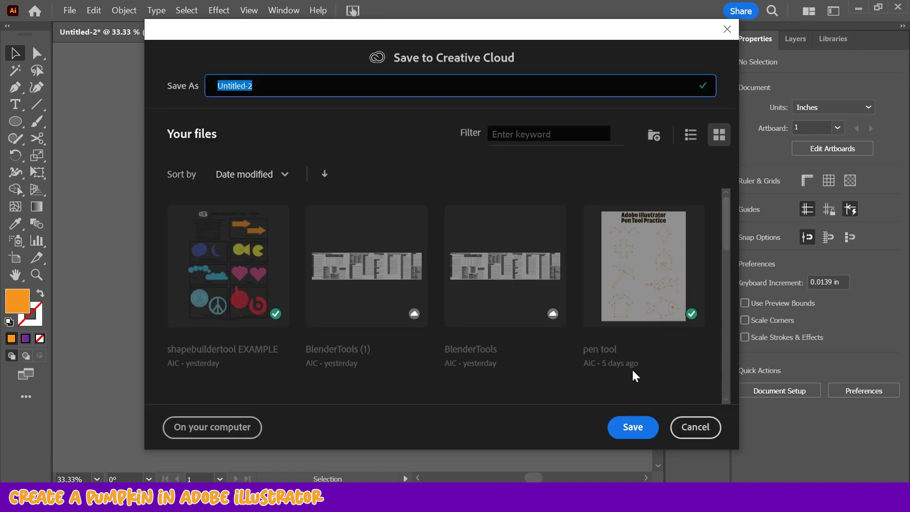
pyautogui.write('pumpkin')
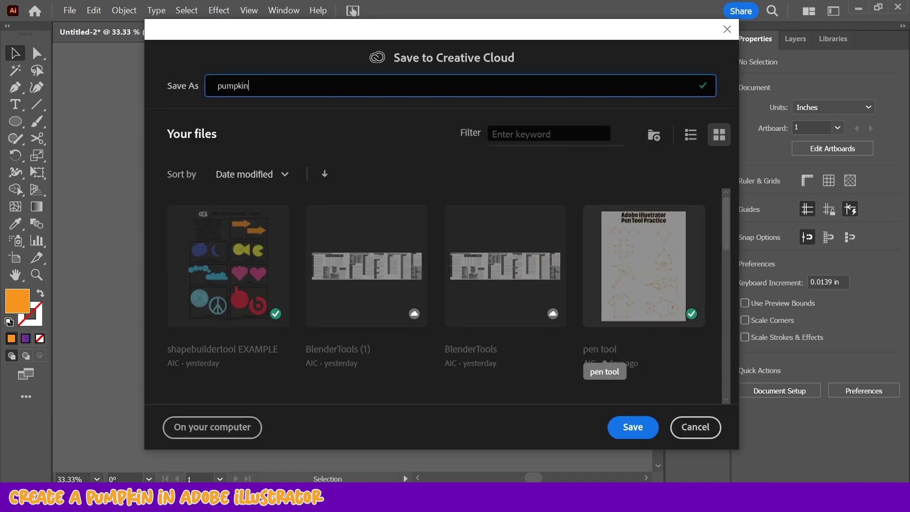
pyautogui.press('Return')
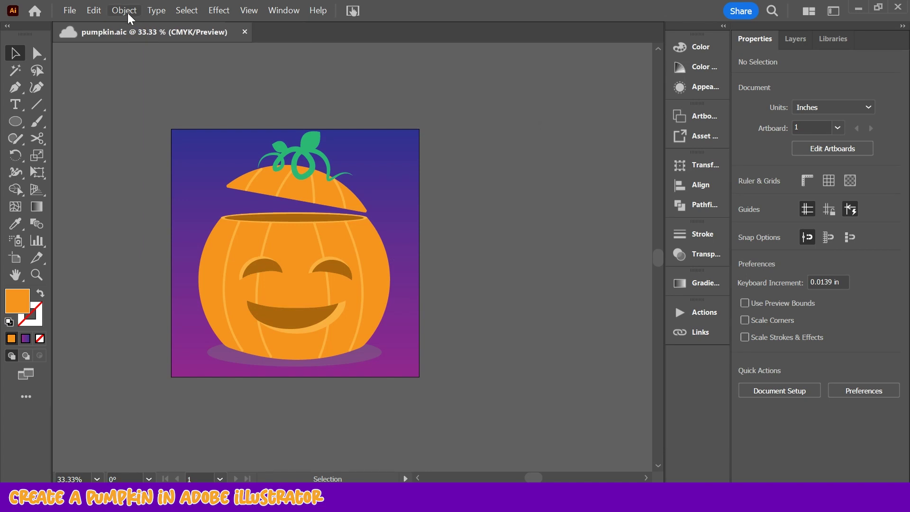
pyautogui.click(71, 9)
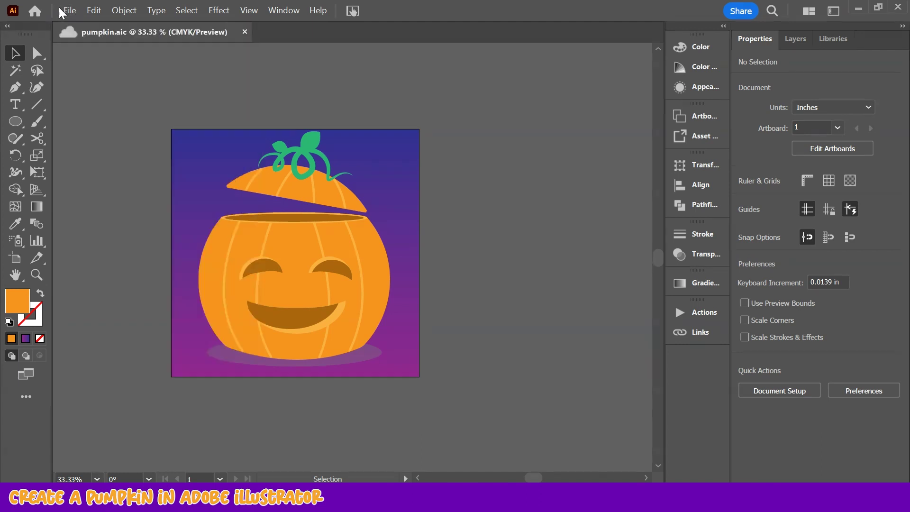
pyautogui.click(66, 7)
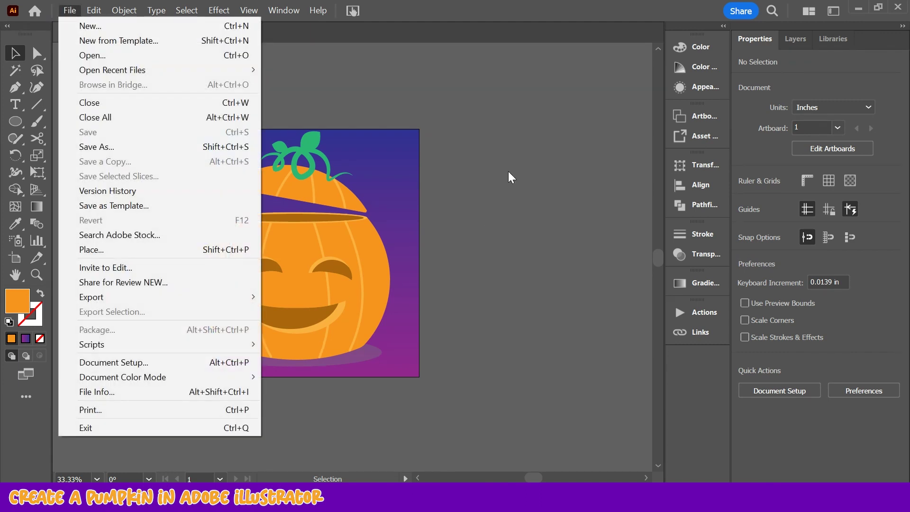
pyautogui.click(507, 171)
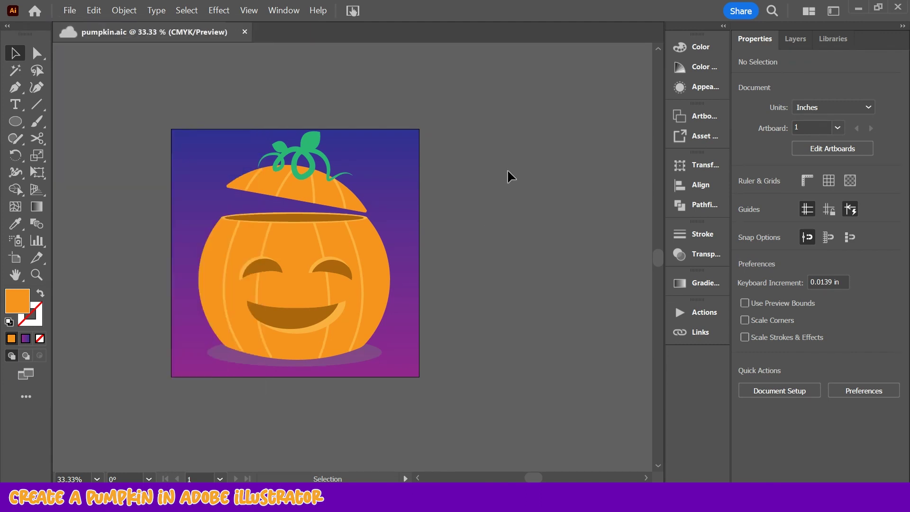
# Set up an export of the artwork as pumpkin.png in PNG format to the Documents folder, using all artboards
pyautogui.click(72, 10)
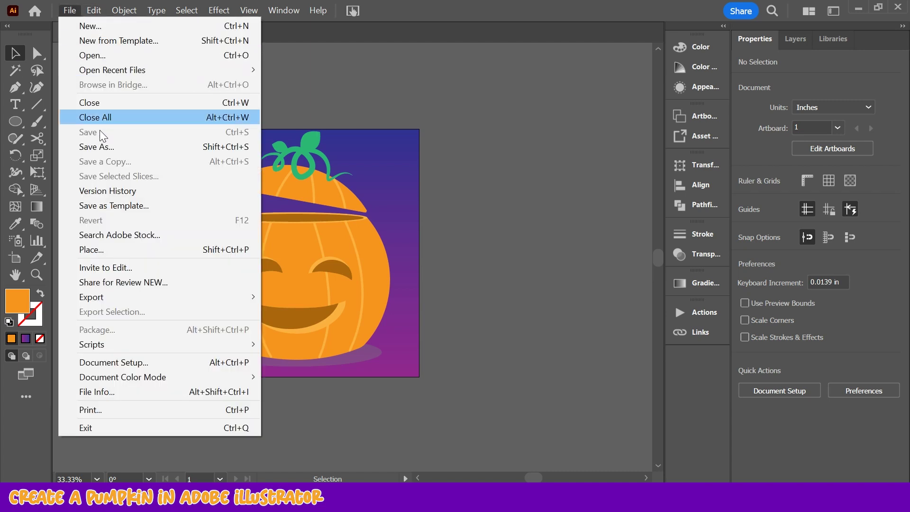
pyautogui.moveTo(118, 298)
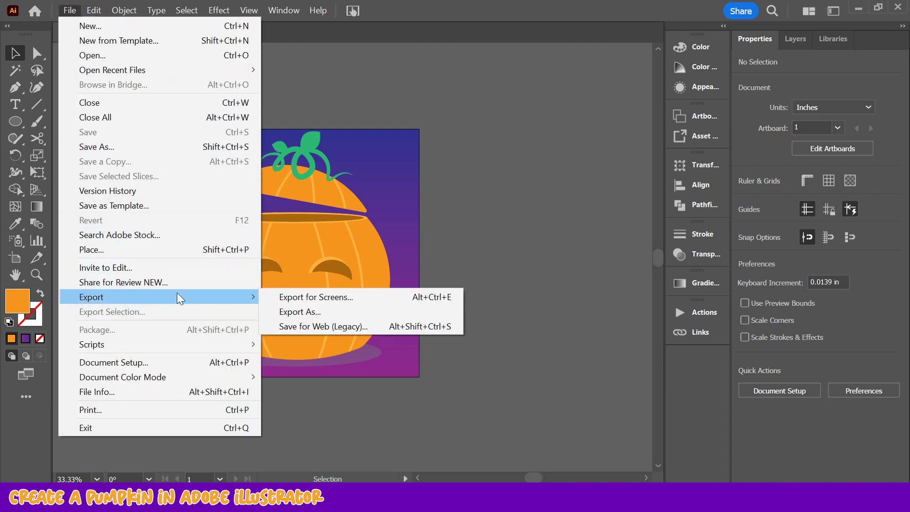
pyautogui.click(310, 311)
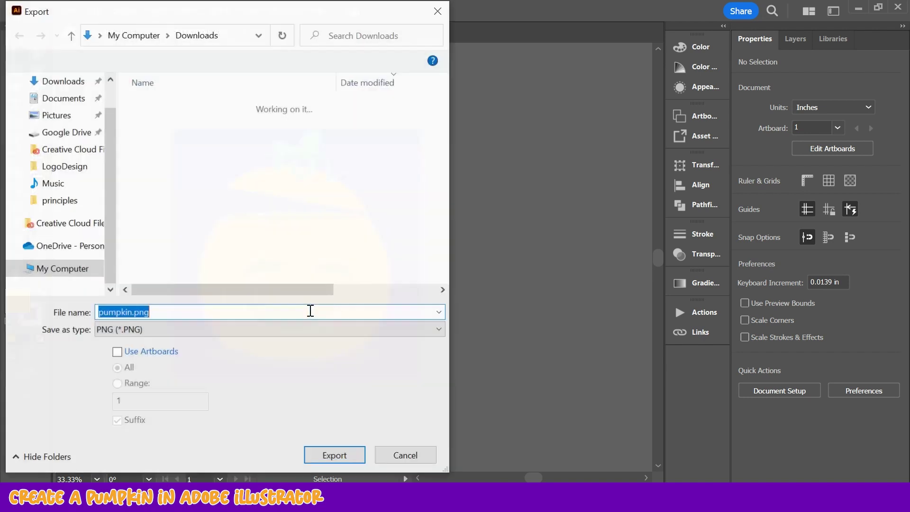
pyautogui.click(138, 331)
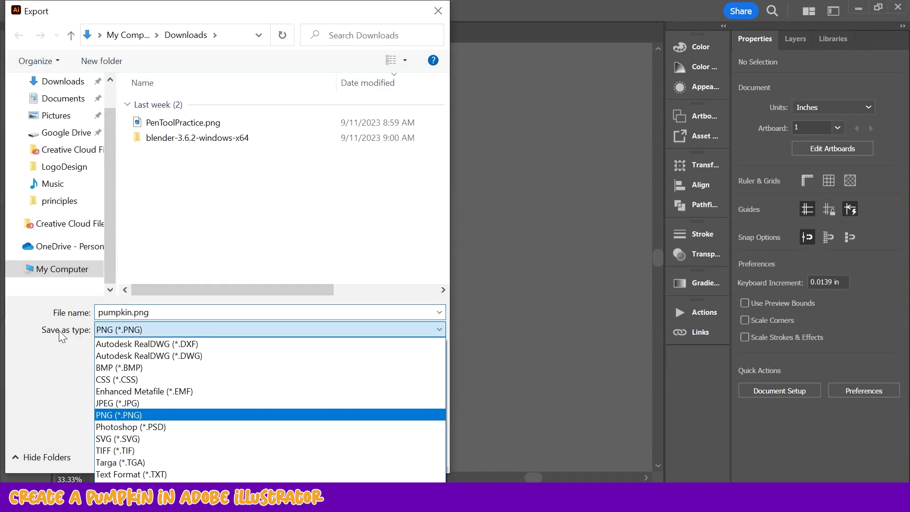
pyautogui.click(120, 412)
pyautogui.scroll(2, 78, 268)
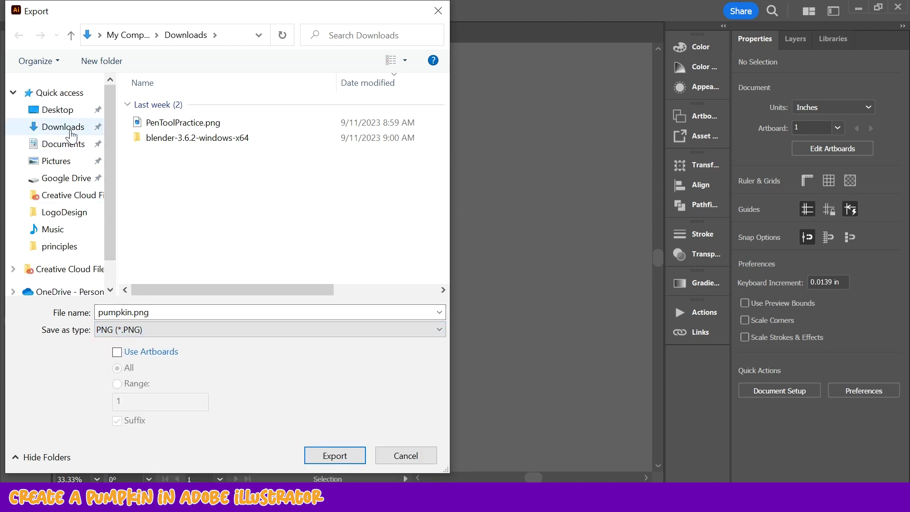
pyautogui.click(71, 145)
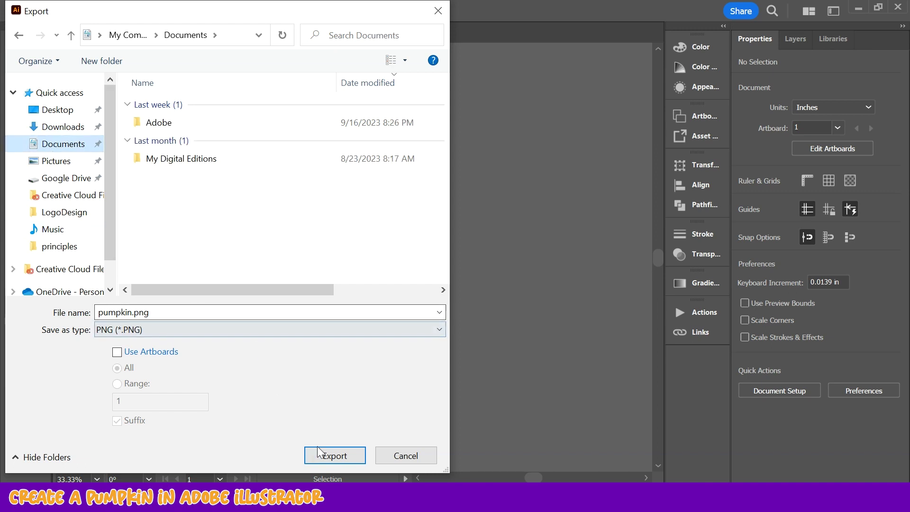
pyautogui.click(117, 352)
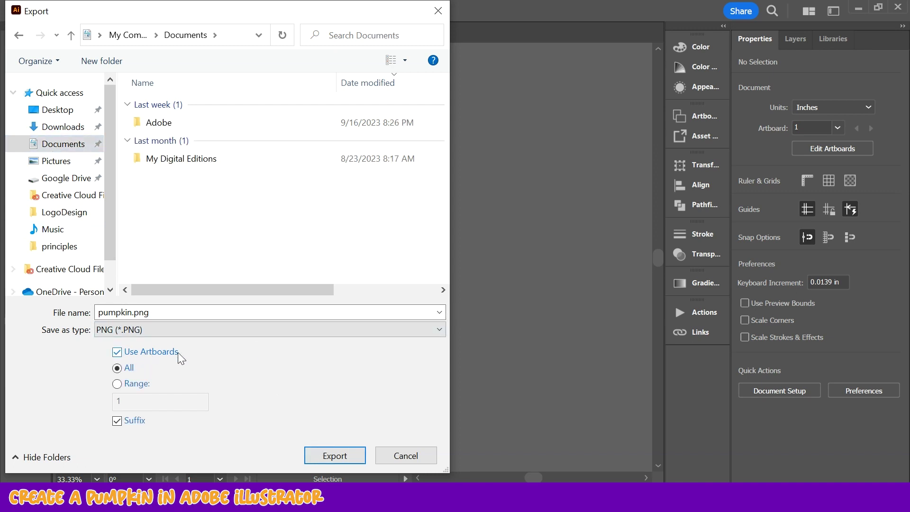
pyautogui.click(337, 456)
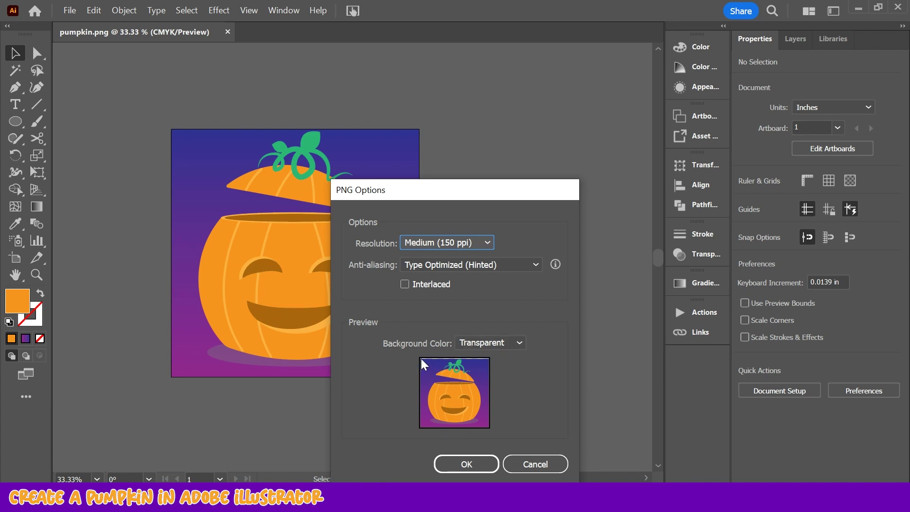
# Set the PNG background color to Black, keep the resolution at Medium (150 ppi), and complete the export
pyautogui.click(494, 345)
pyautogui.click(490, 377)
pyautogui.click(488, 345)
pyautogui.click(492, 393)
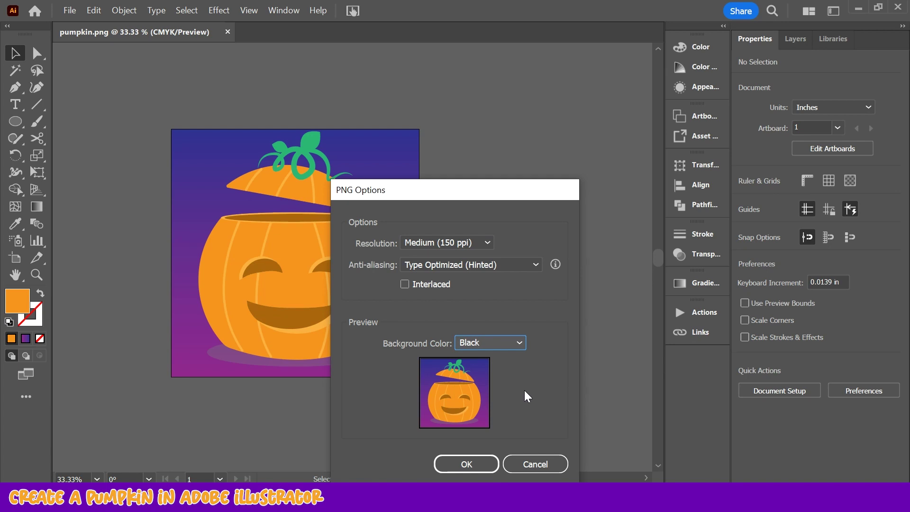
pyautogui.click(486, 244)
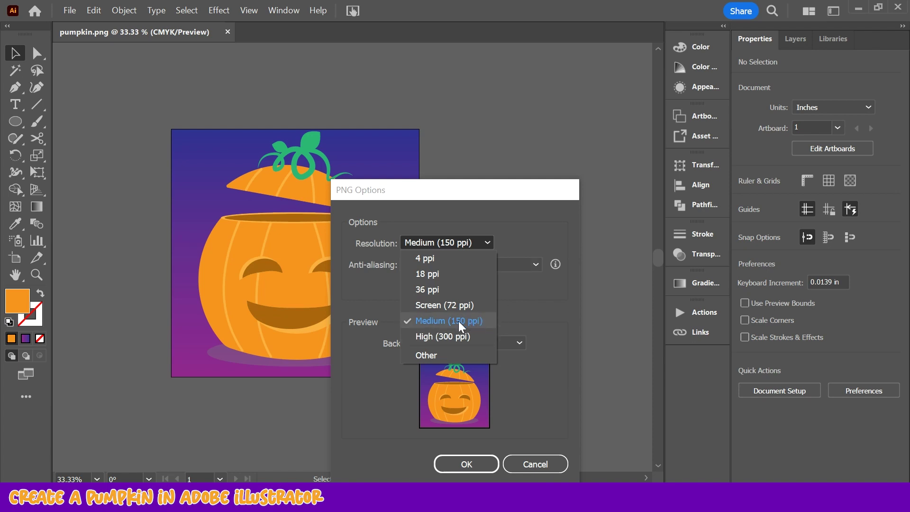
pyautogui.click(536, 313)
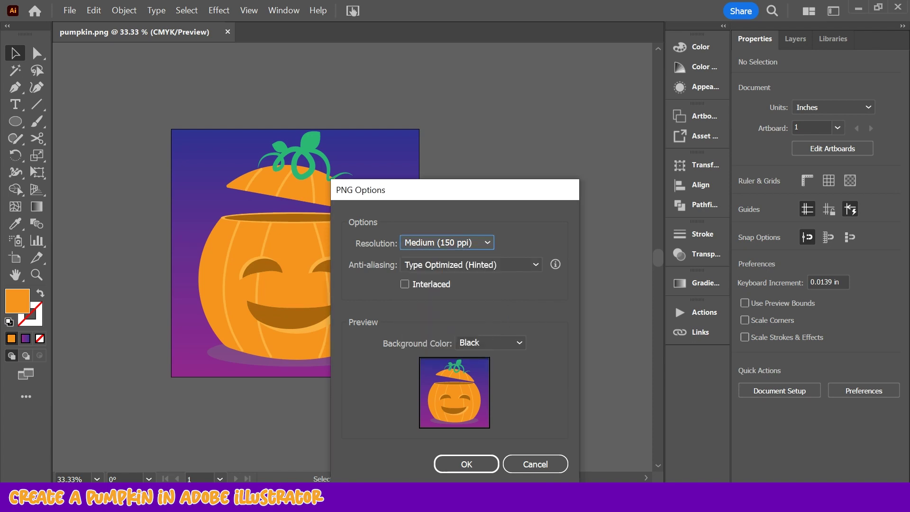
pyautogui.click(463, 468)
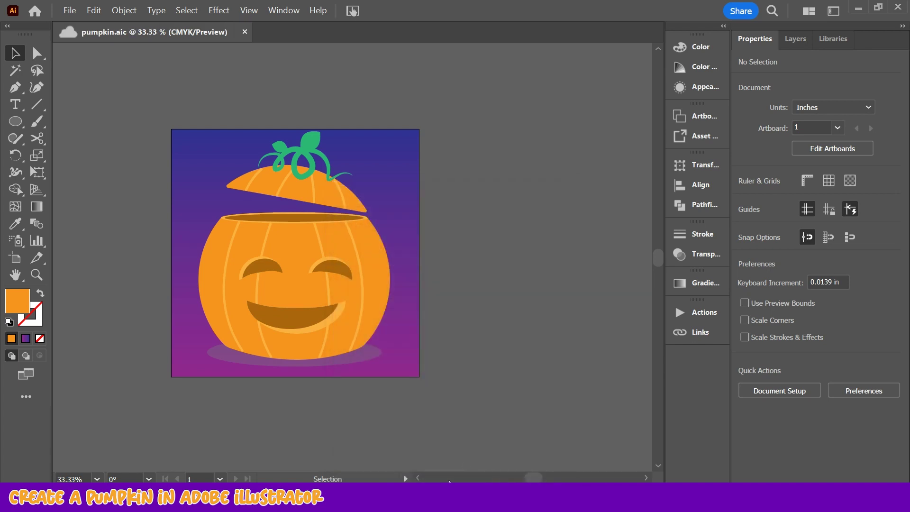